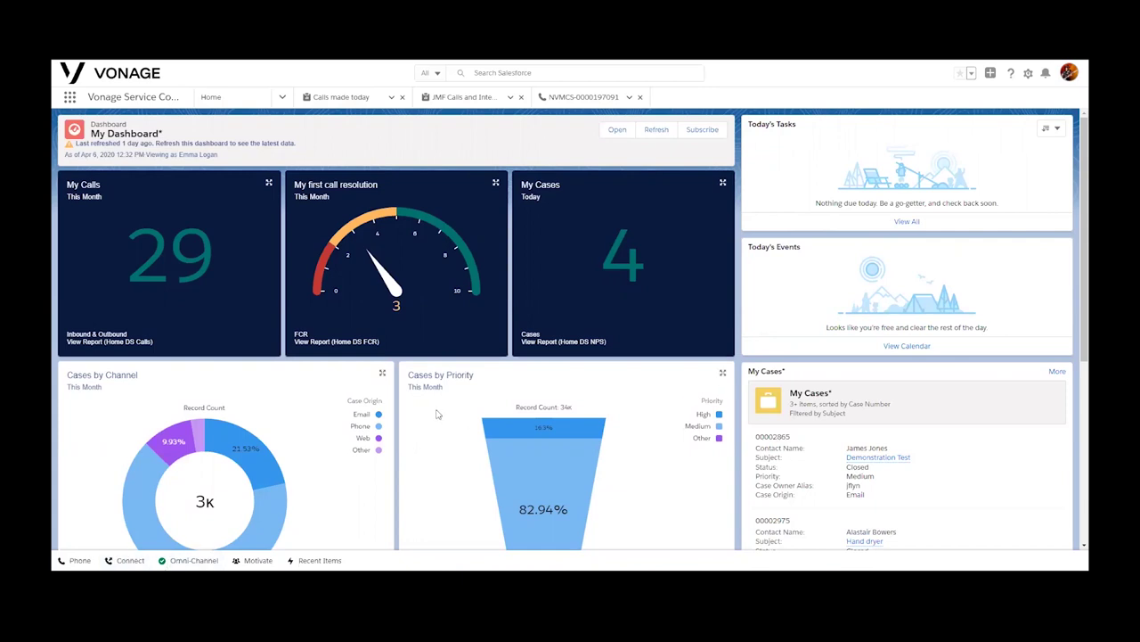
Browse the phone panel's agent statuses, then bring up Omni-Channel showing Available for Chat
{"action": "left_click", "coordinate": [79, 559]}
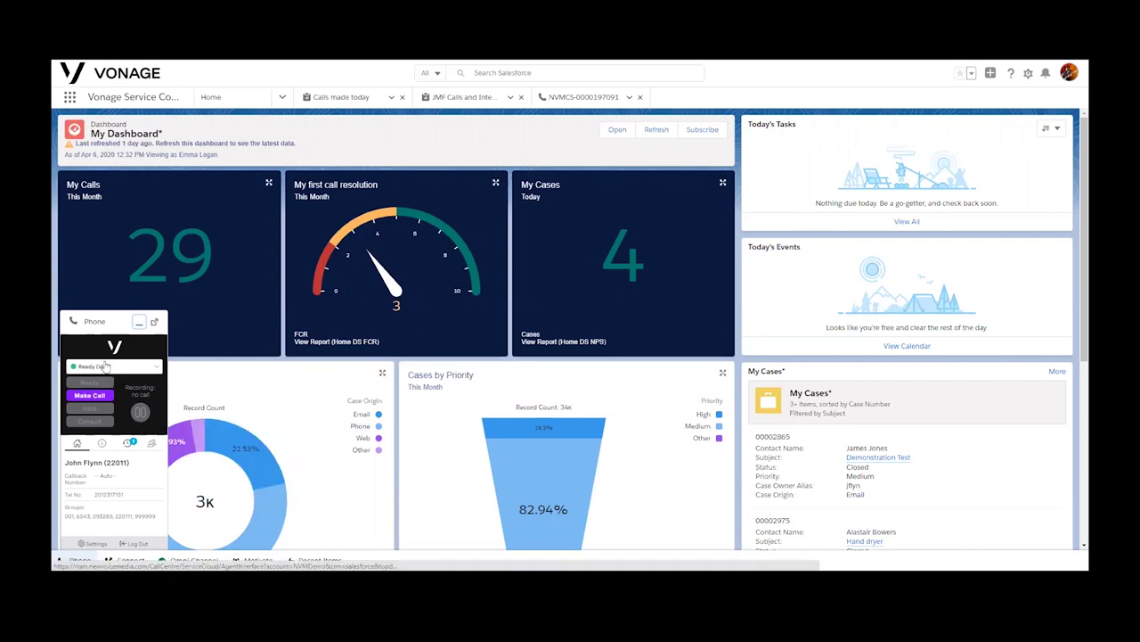
{"action": "left_click", "coordinate": [157, 370]}
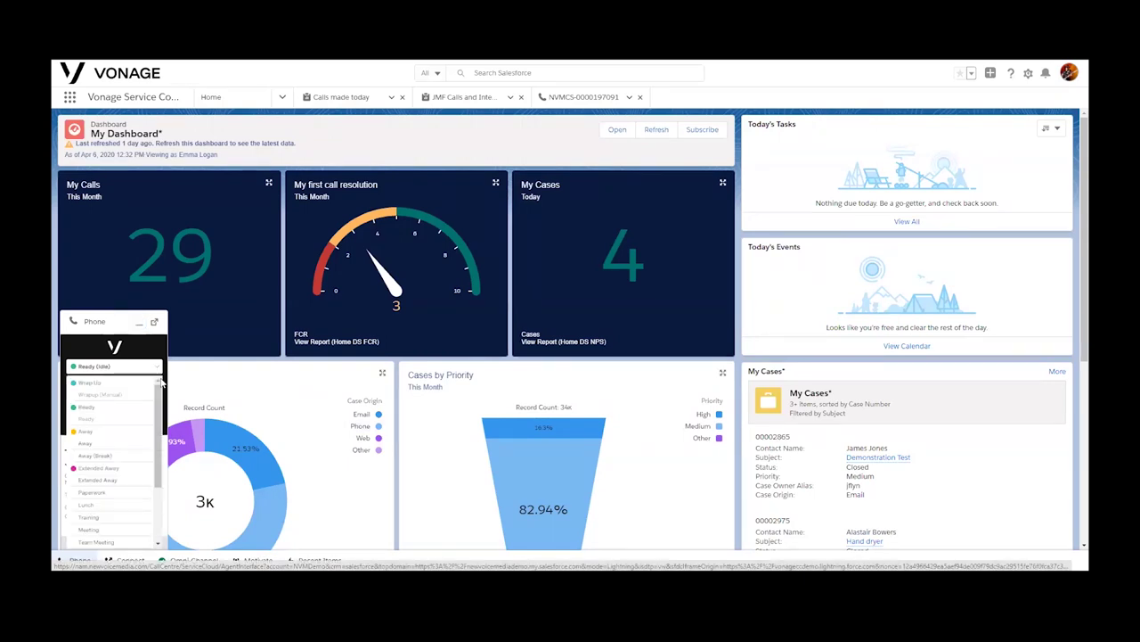
{"action": "scroll", "coordinate": [160, 457], "scroll_direction": "down", "scroll_amount": 5}
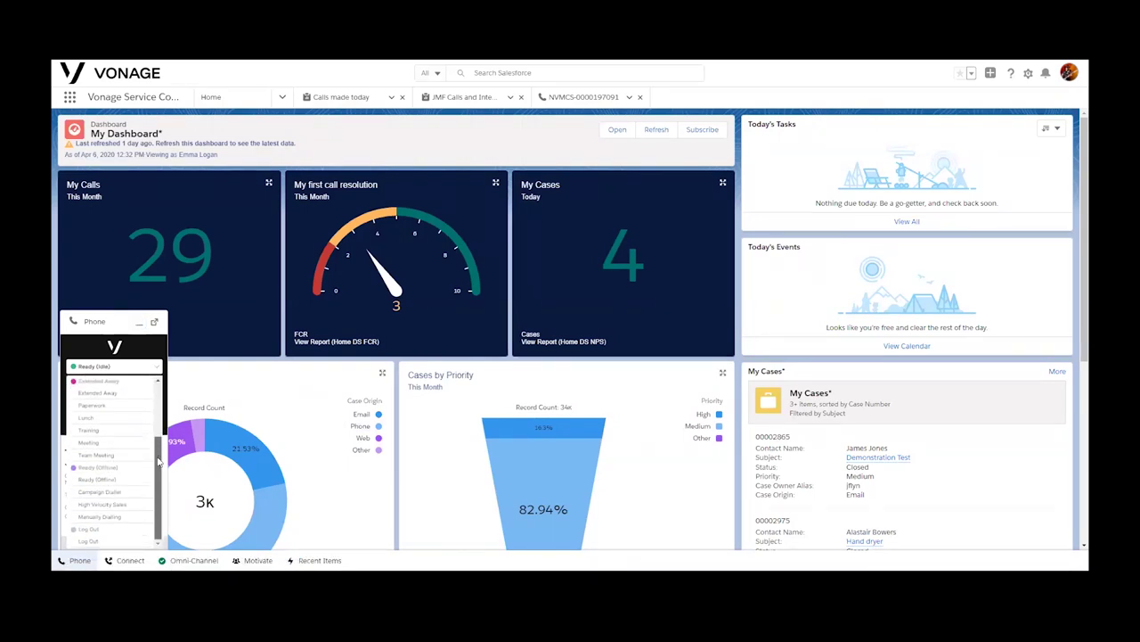
{"action": "scroll", "coordinate": [159, 457], "scroll_direction": "up", "scroll_amount": 5}
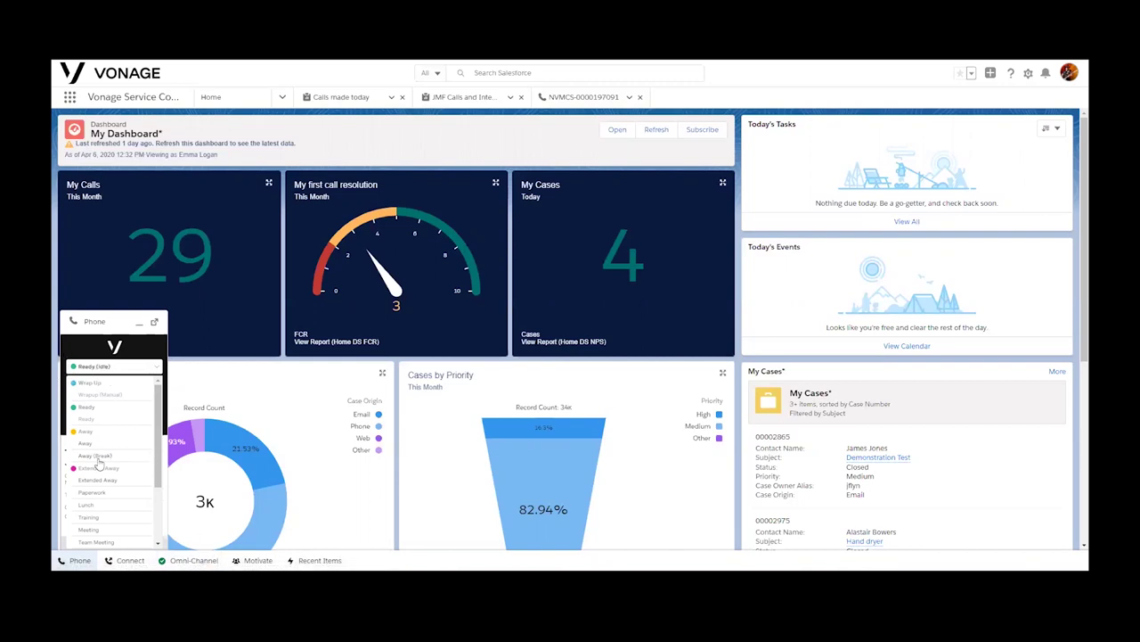
{"action": "left_click", "coordinate": [211, 560]}
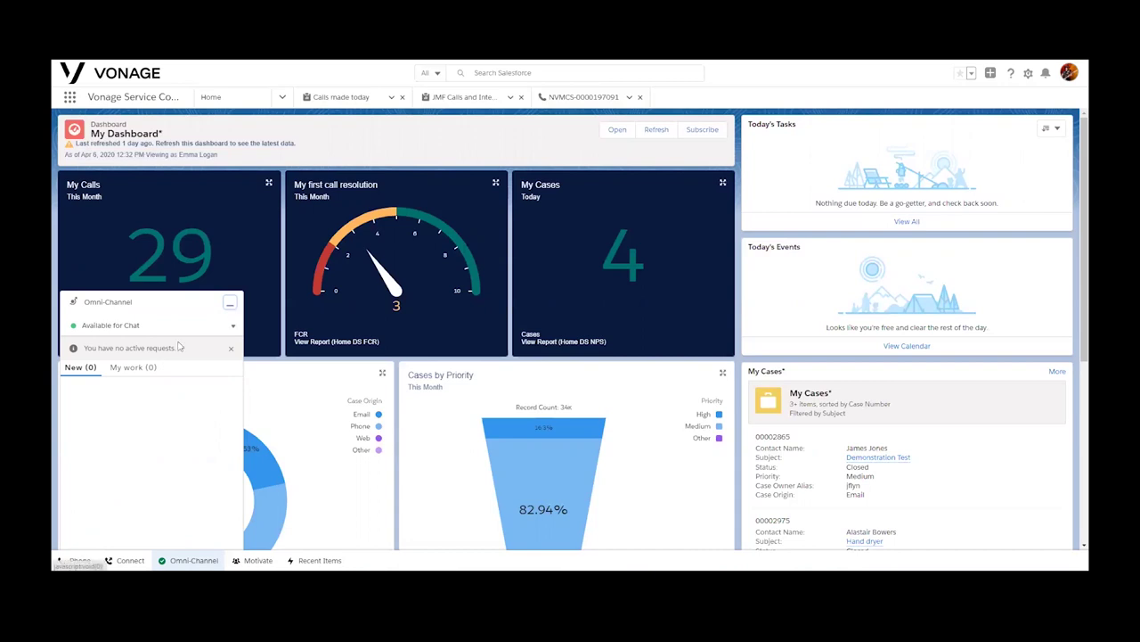
Set Omni-Channel chat availability to Busy and the Vonage agent status to Away
{"action": "left_click", "coordinate": [234, 328]}
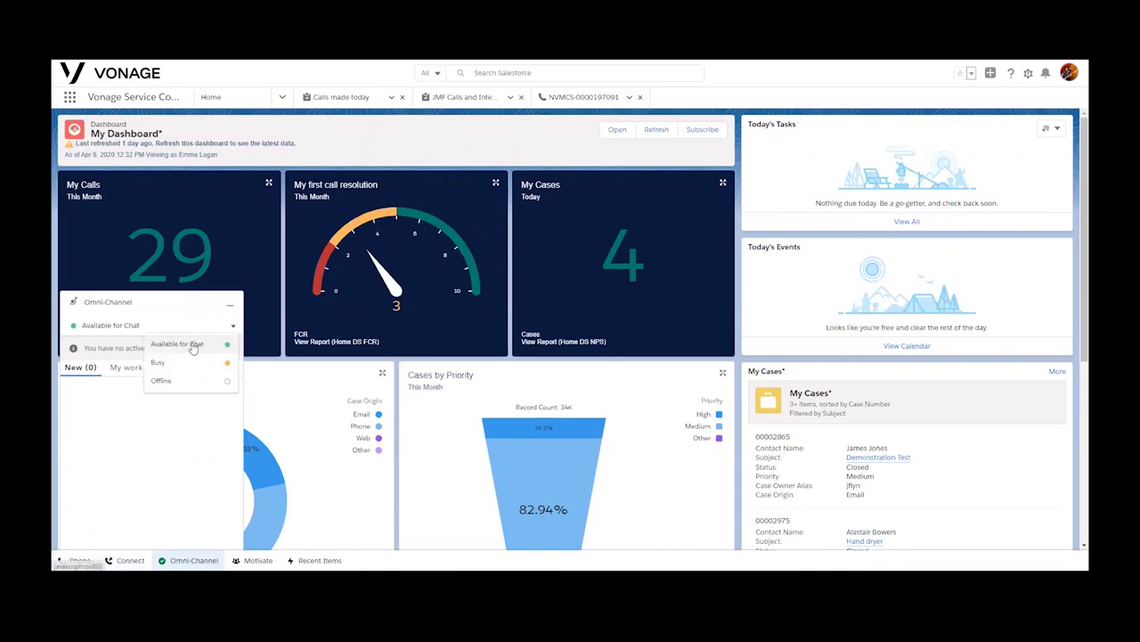
{"action": "left_click", "coordinate": [195, 362]}
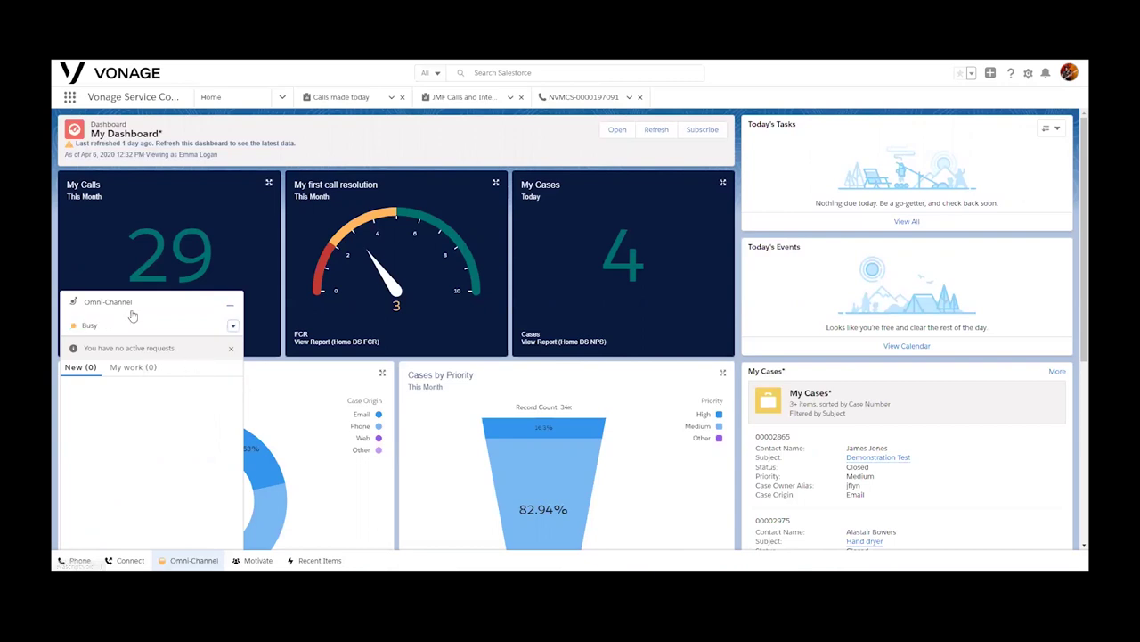
{"action": "left_click", "coordinate": [81, 559]}
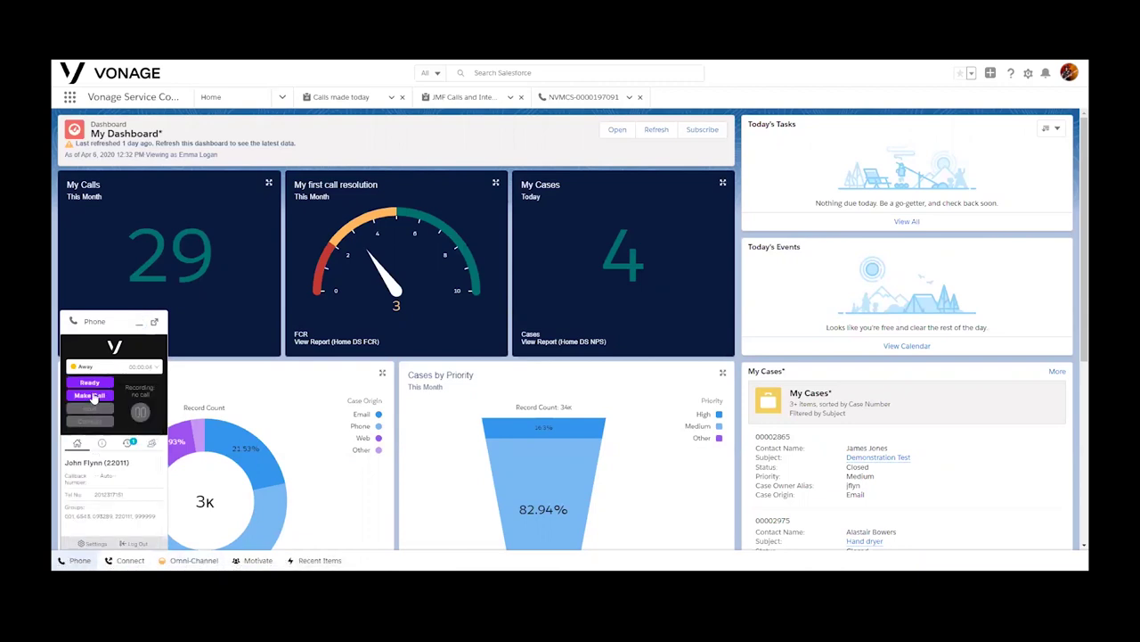
{"action": "left_click", "coordinate": [89, 382]}
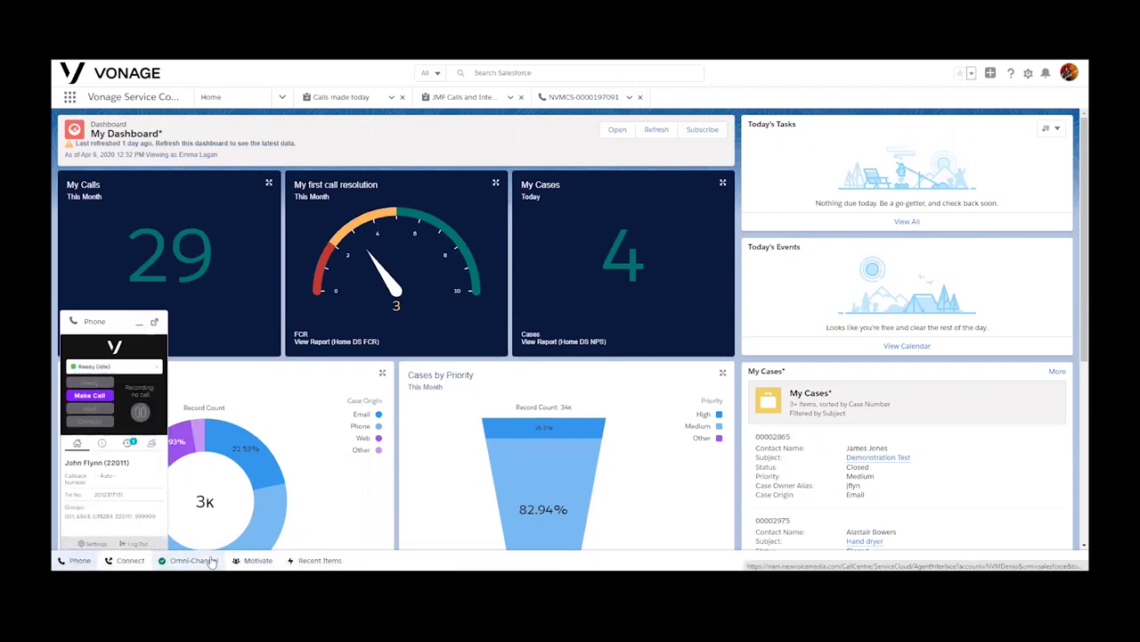
{"action": "left_click", "coordinate": [156, 368]}
{"action": "left_click", "coordinate": [87, 443]}
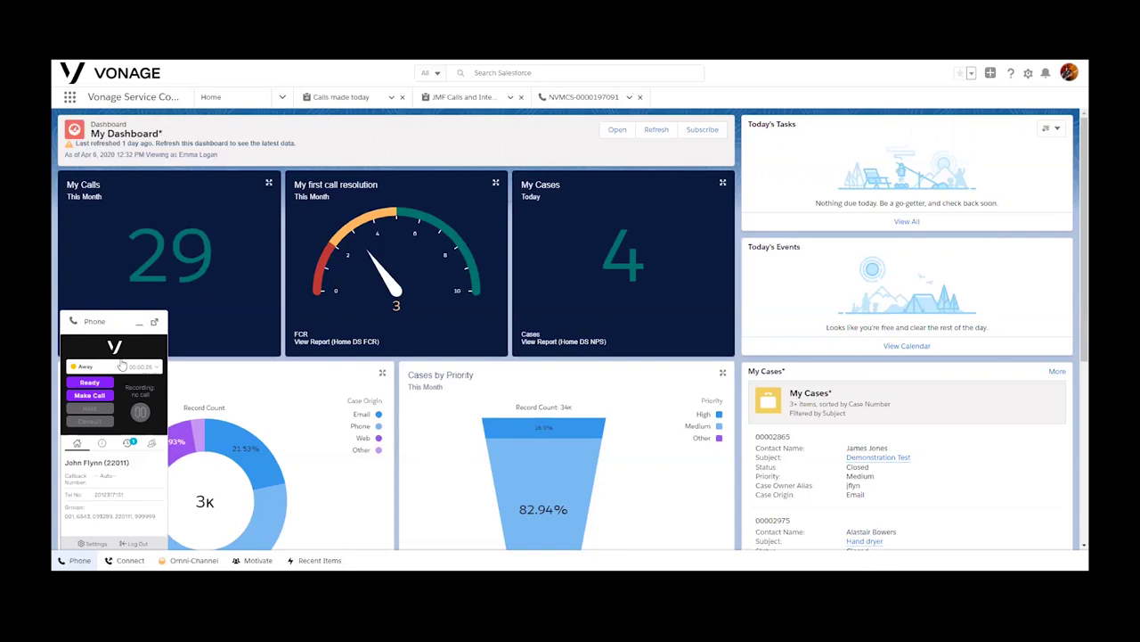
{"action": "left_click", "coordinate": [93, 543]}
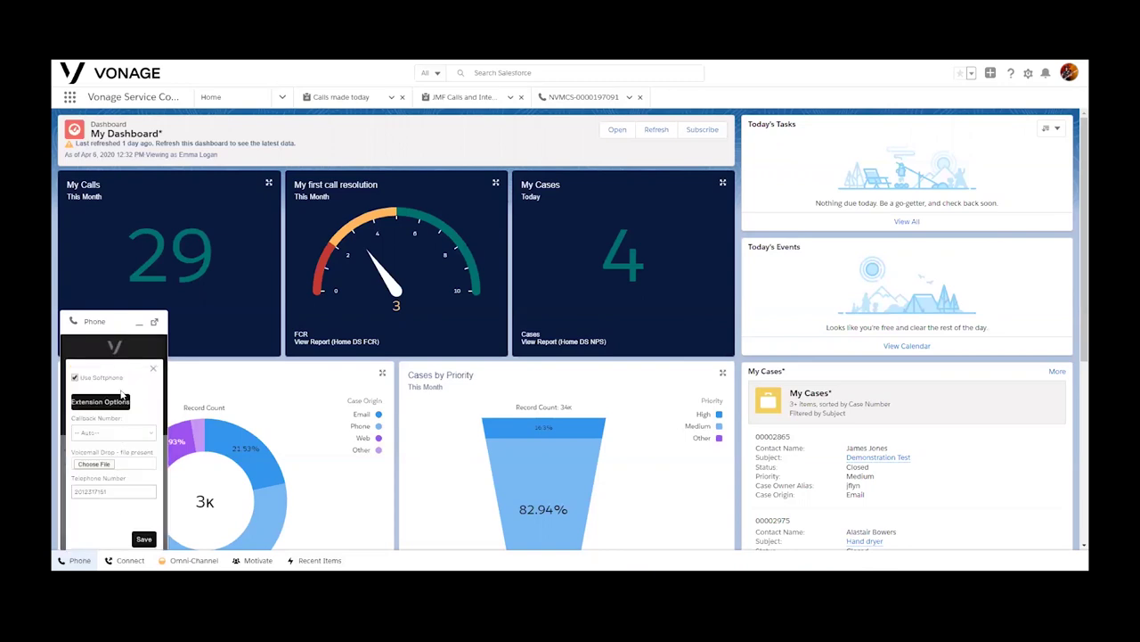
{"action": "left_click", "coordinate": [75, 377]}
{"action": "left_click", "coordinate": [75, 377]}
{"action": "left_click", "coordinate": [153, 368]}
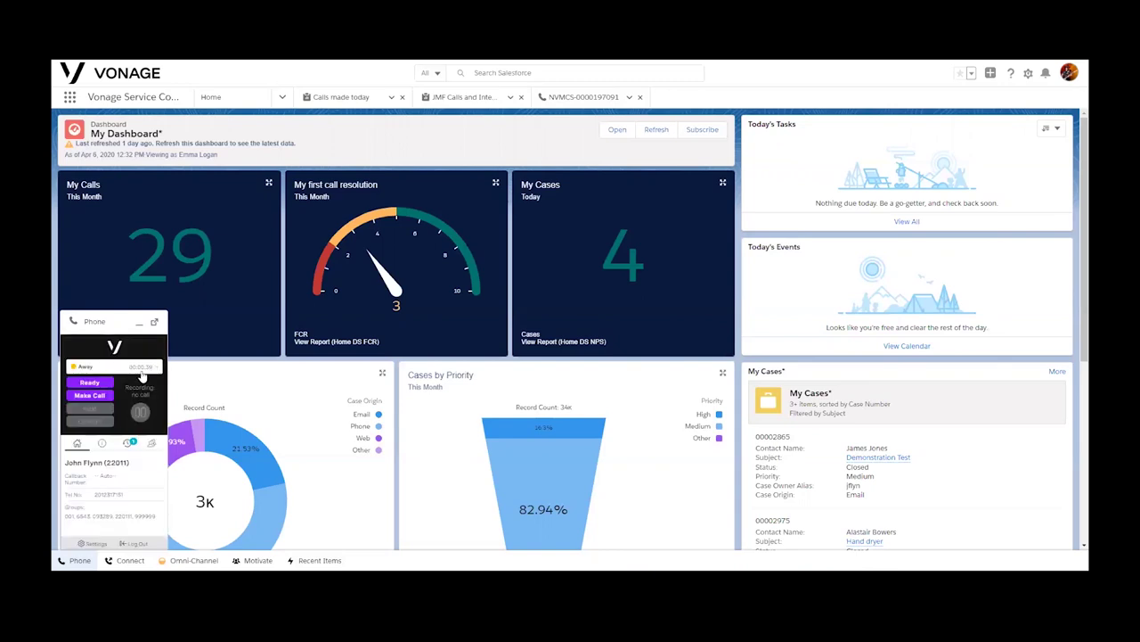
{"action": "left_click", "coordinate": [152, 443]}
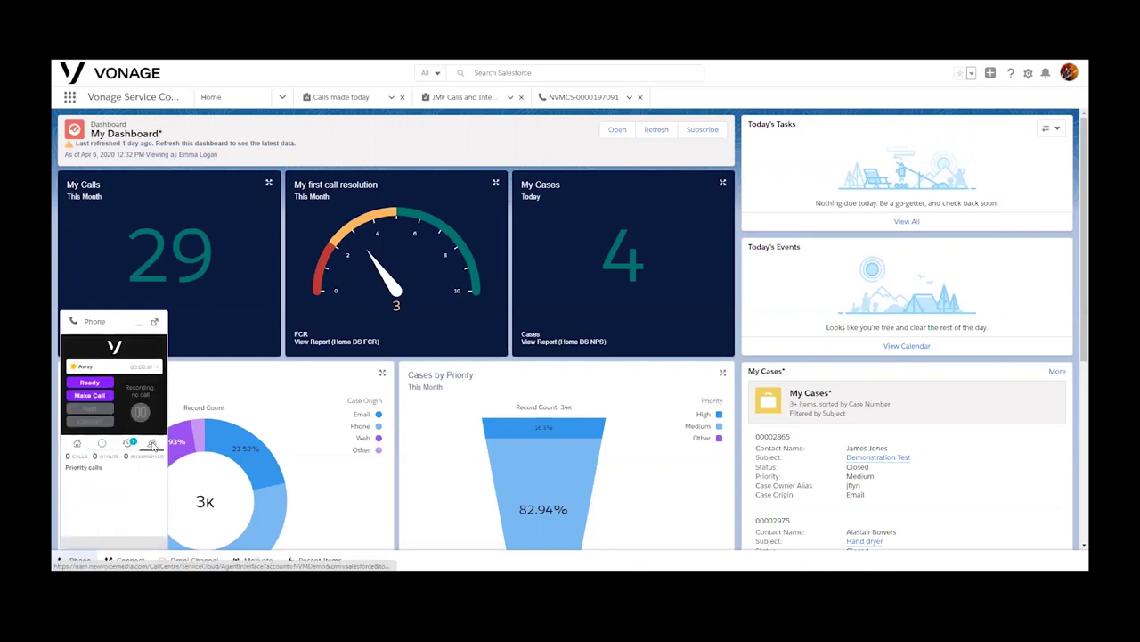
{"action": "left_click", "coordinate": [77, 443]}
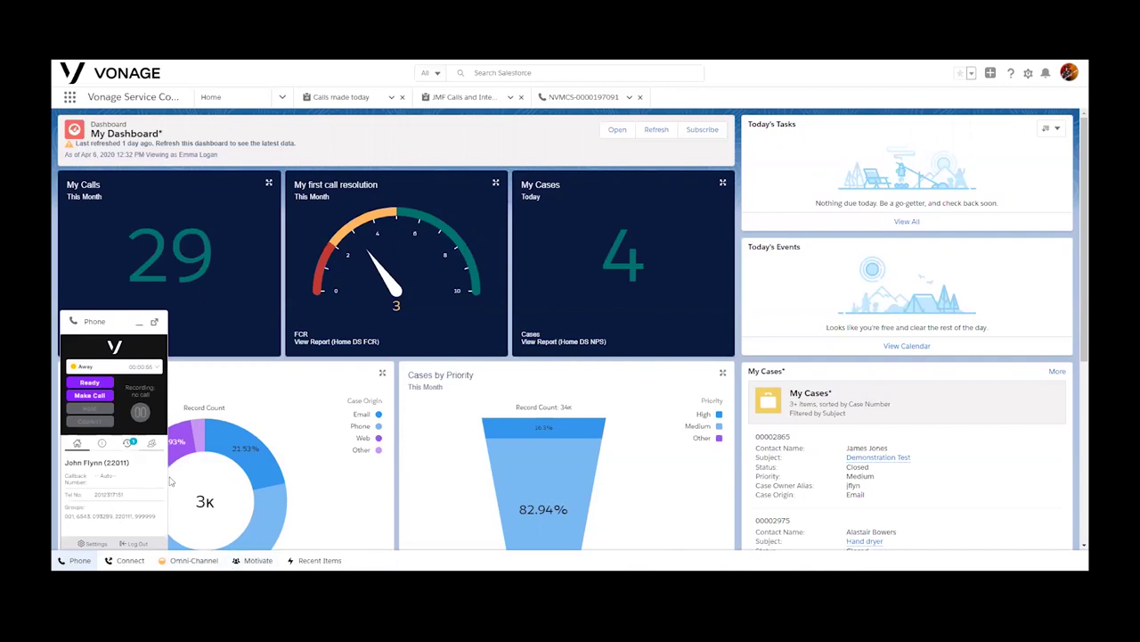
{"action": "mouse_move", "coordinate": [301, 579]}
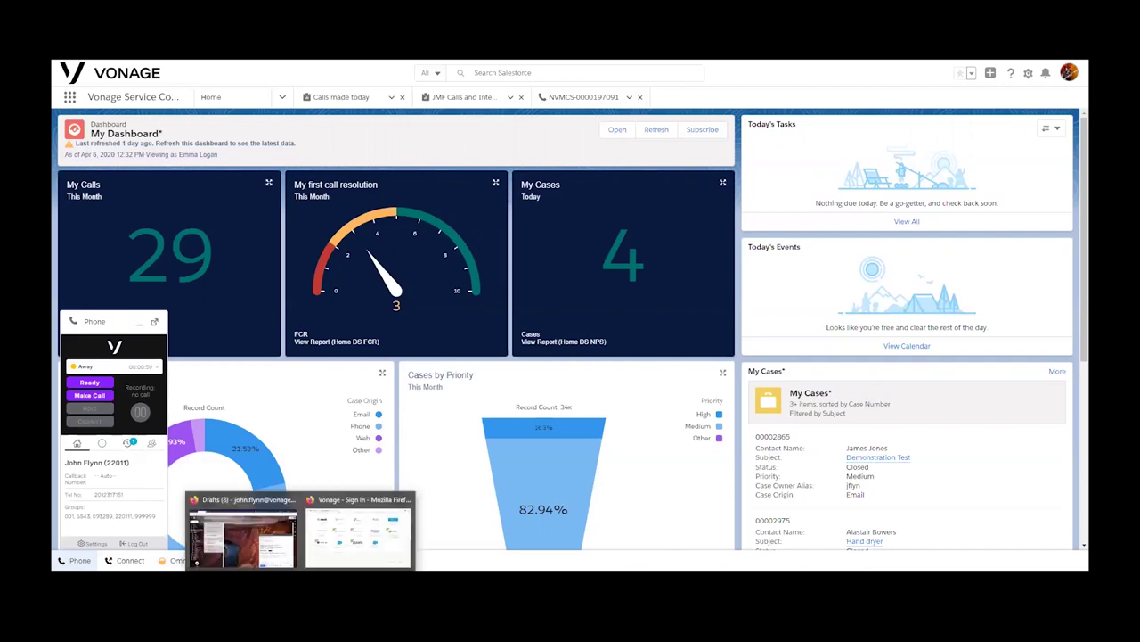
Send the 'My Account is Locked - Please help' Gmail draft to the email-to-case inbox
{"action": "left_click", "coordinate": [248, 540]}
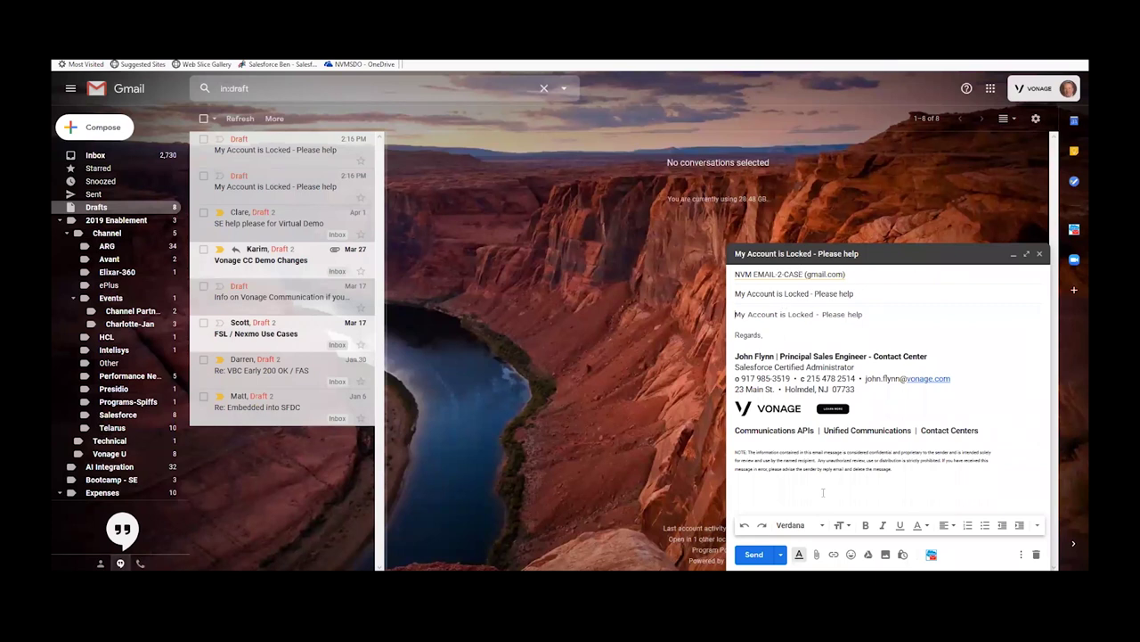
{"action": "left_click", "coordinate": [753, 554]}
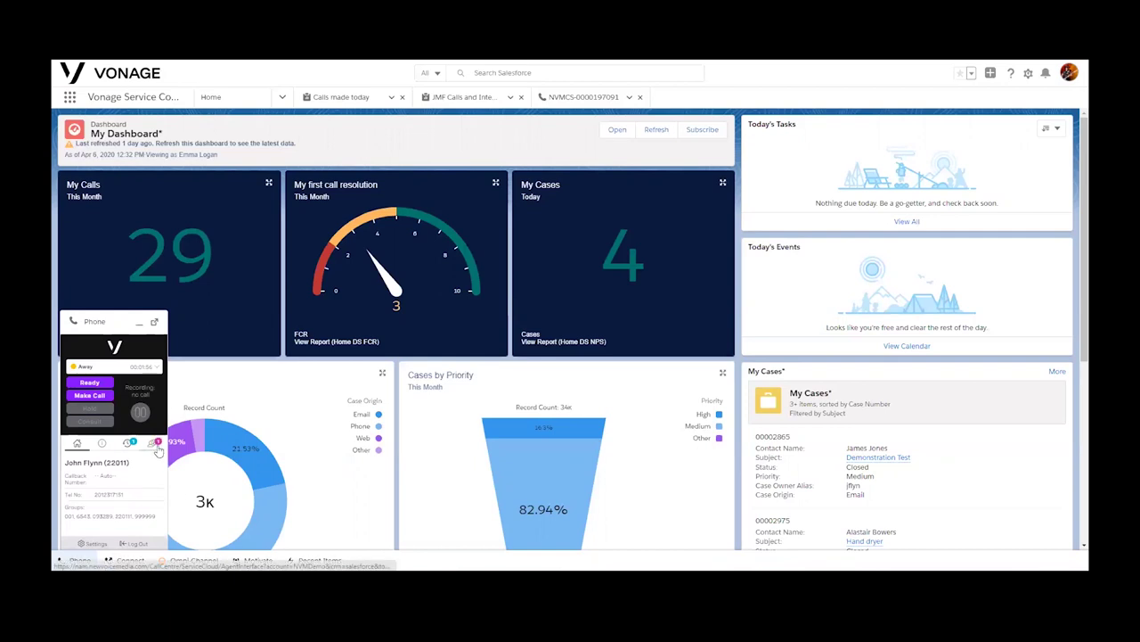
{"action": "left_click", "coordinate": [156, 444]}
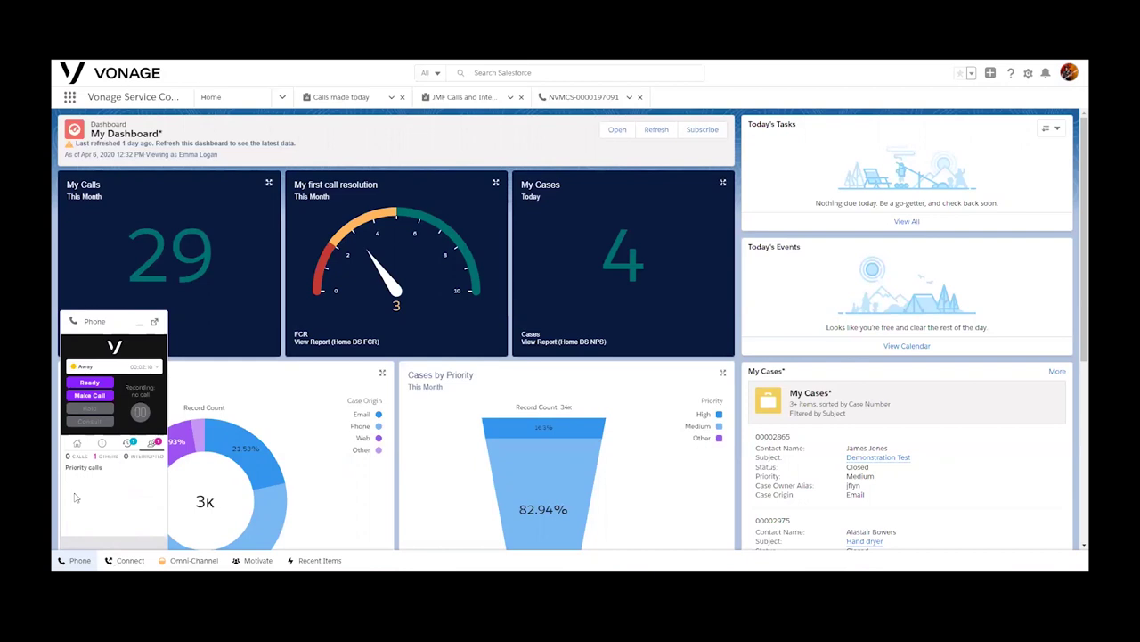
{"action": "left_click", "coordinate": [79, 443]}
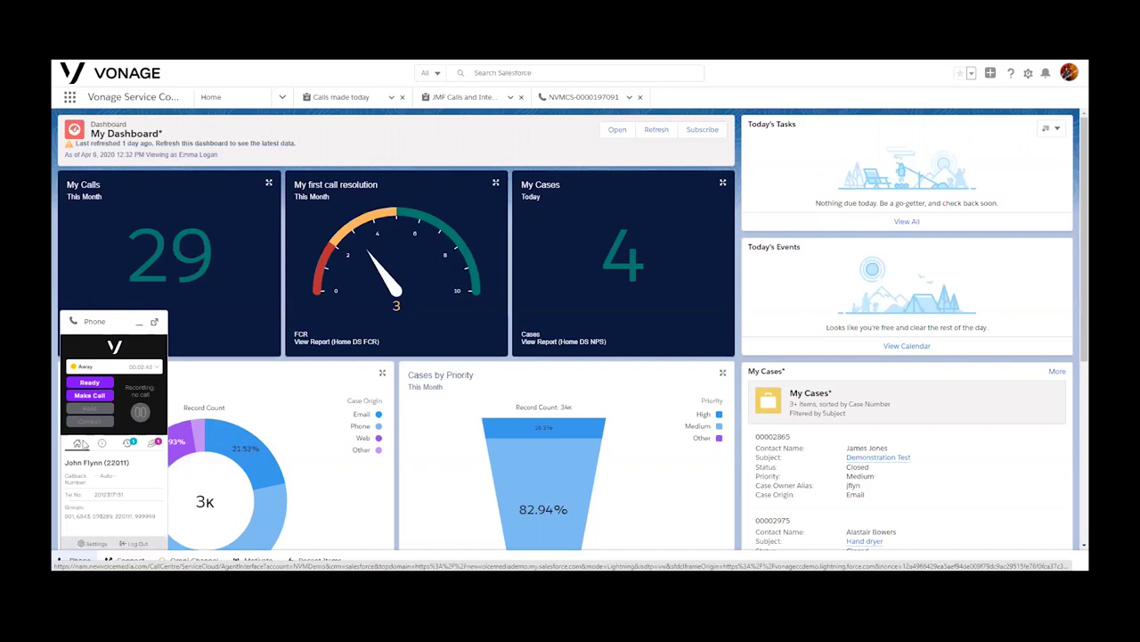
Check the waiting Diamond priority call and make the agent Ready to take it
{"action": "left_click", "coordinate": [153, 448]}
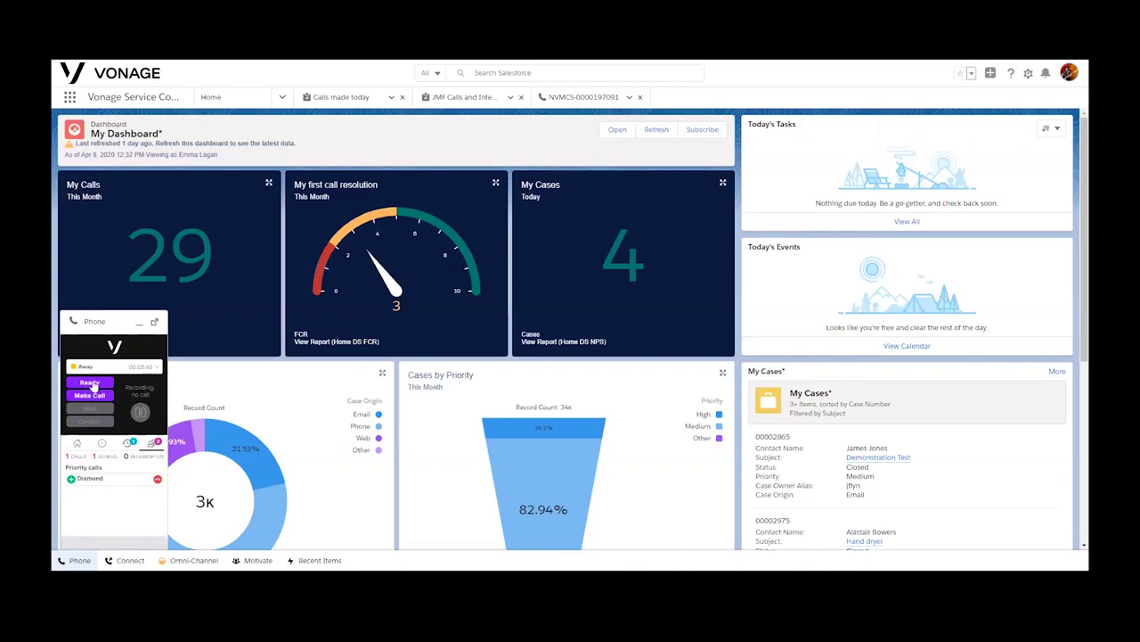
{"action": "left_click", "coordinate": [91, 383]}
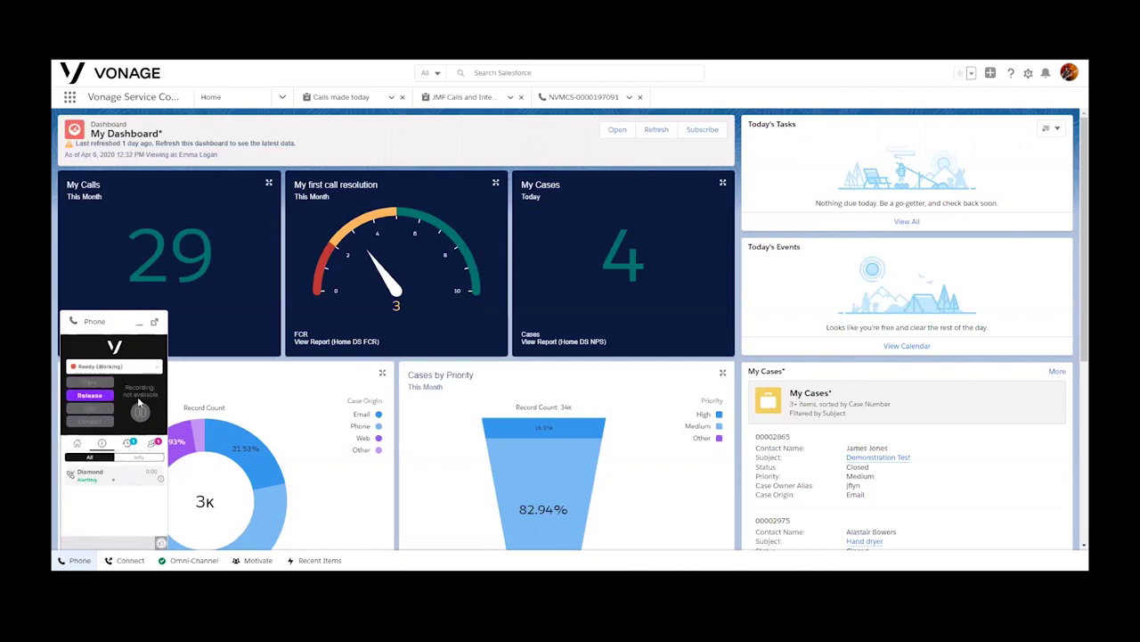
Answer the Diamond call, review the caller's contact record, and view the Indy Racers account
{"action": "left_click", "coordinate": [138, 406]}
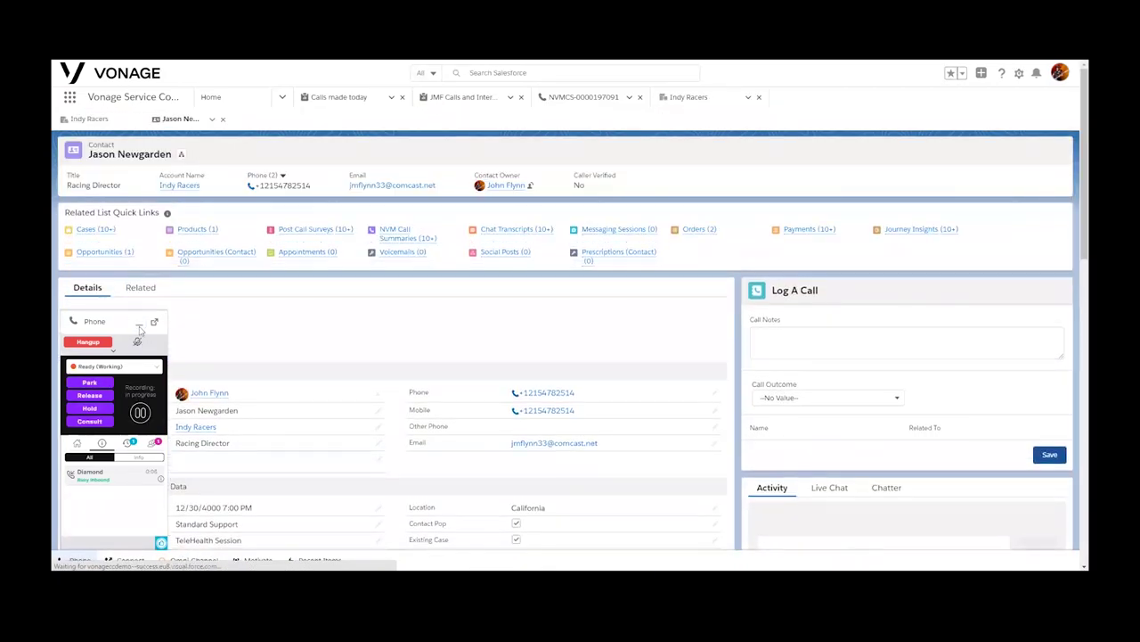
{"action": "left_click", "coordinate": [139, 327]}
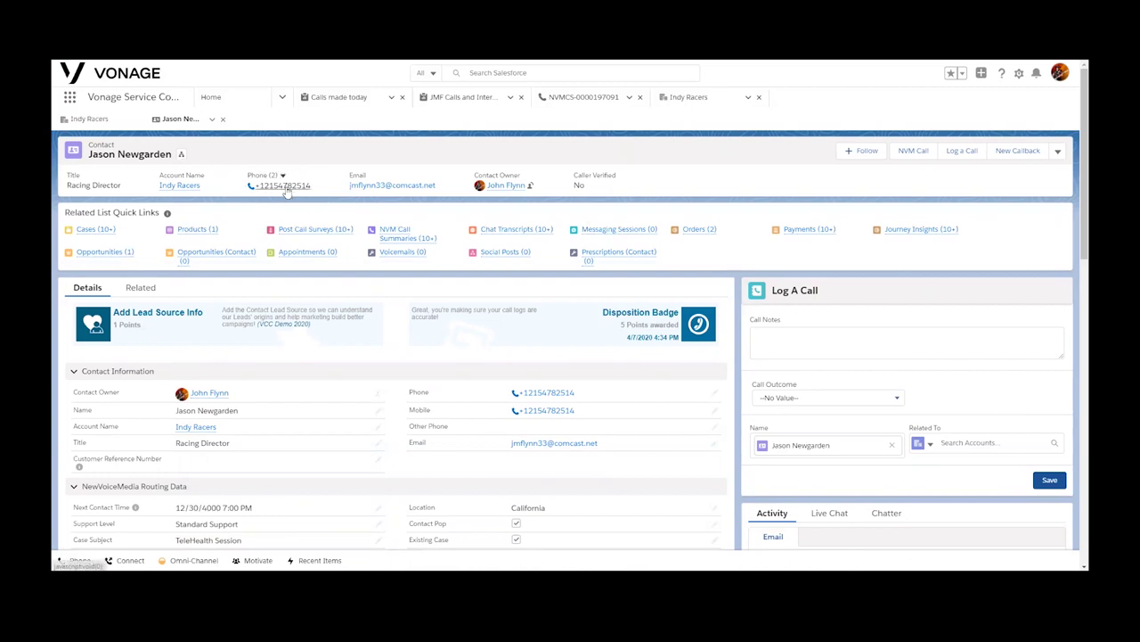
{"action": "mouse_move", "coordinate": [502, 194]}
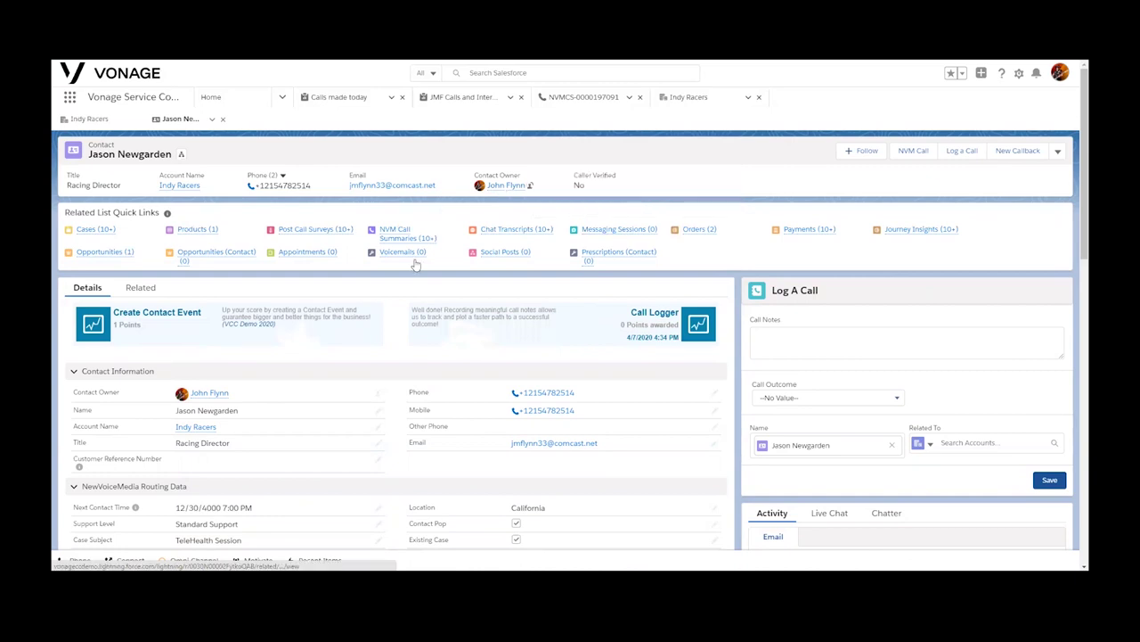
{"action": "scroll", "coordinate": [461, 335], "scroll_direction": "down", "scroll_amount": 1}
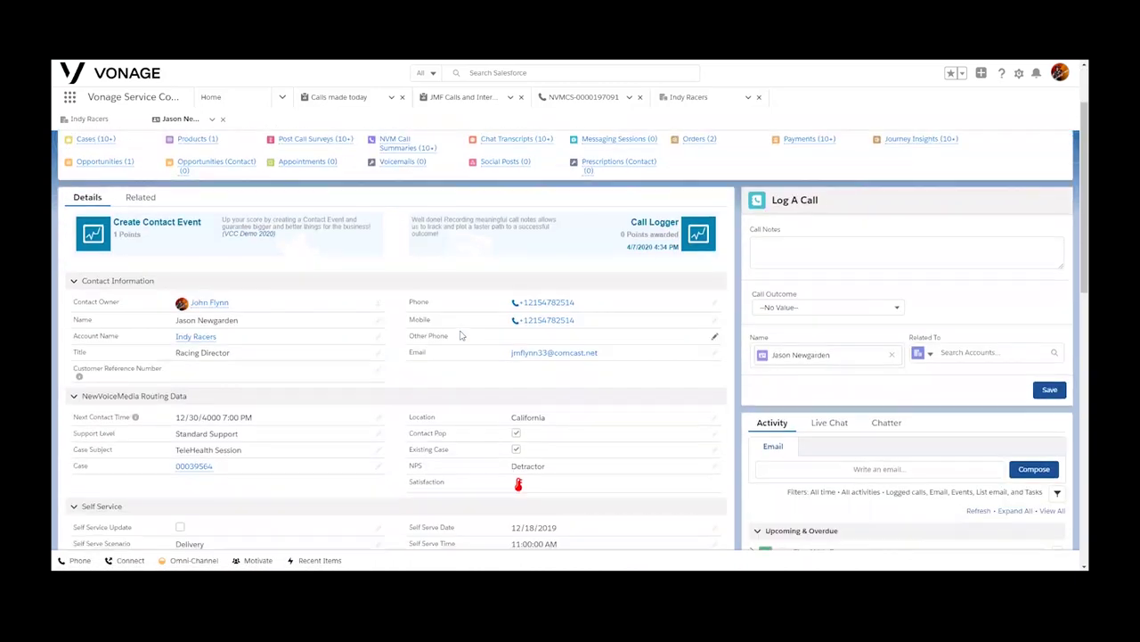
{"action": "scroll", "coordinate": [461, 336], "scroll_direction": "down", "scroll_amount": 1}
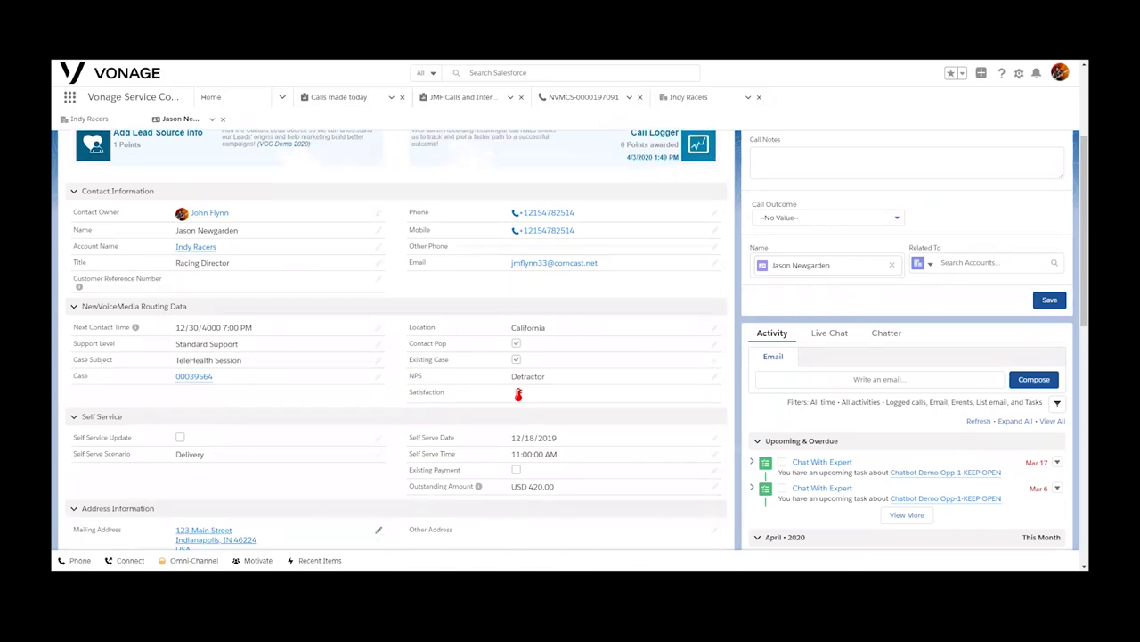
{"action": "scroll", "coordinate": [339, 417], "scroll_direction": "up", "scroll_amount": 1}
{"action": "scroll", "coordinate": [339, 417], "scroll_direction": "up", "scroll_amount": 2}
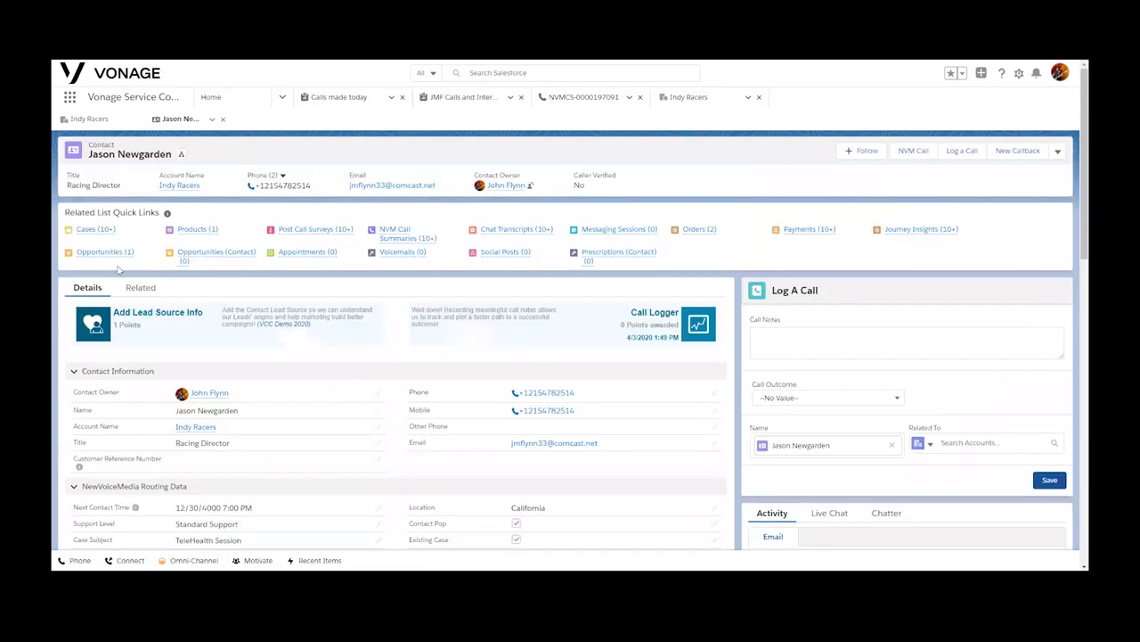
{"action": "left_click", "coordinate": [80, 122]}
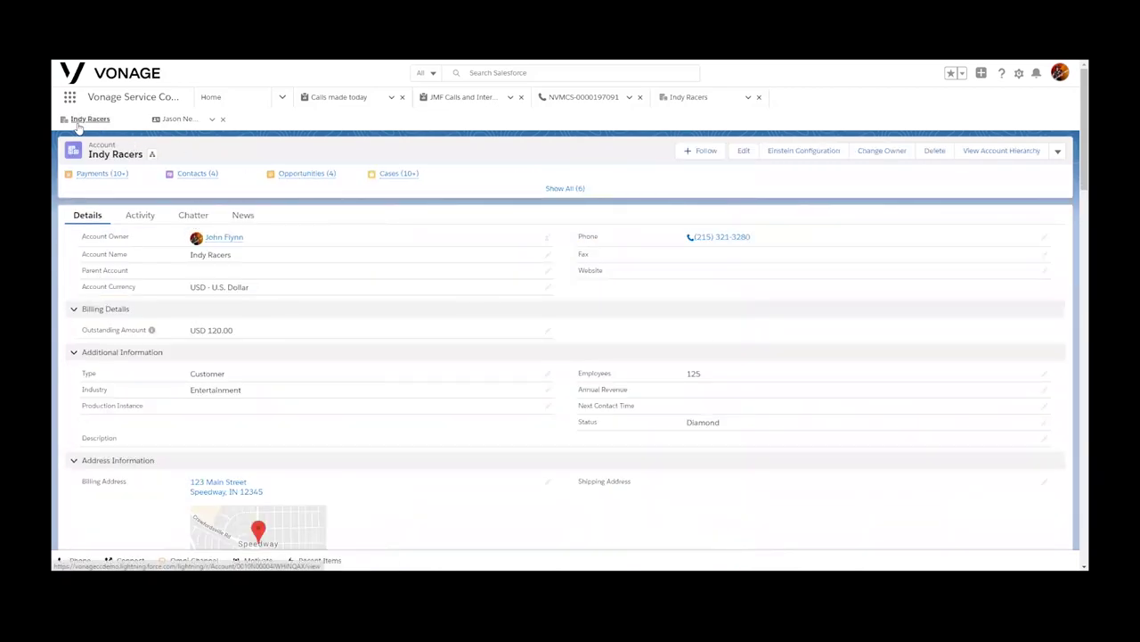
Return to the caller's contact and view the JMF Tech Support Hotline call details
{"action": "left_click", "coordinate": [179, 120]}
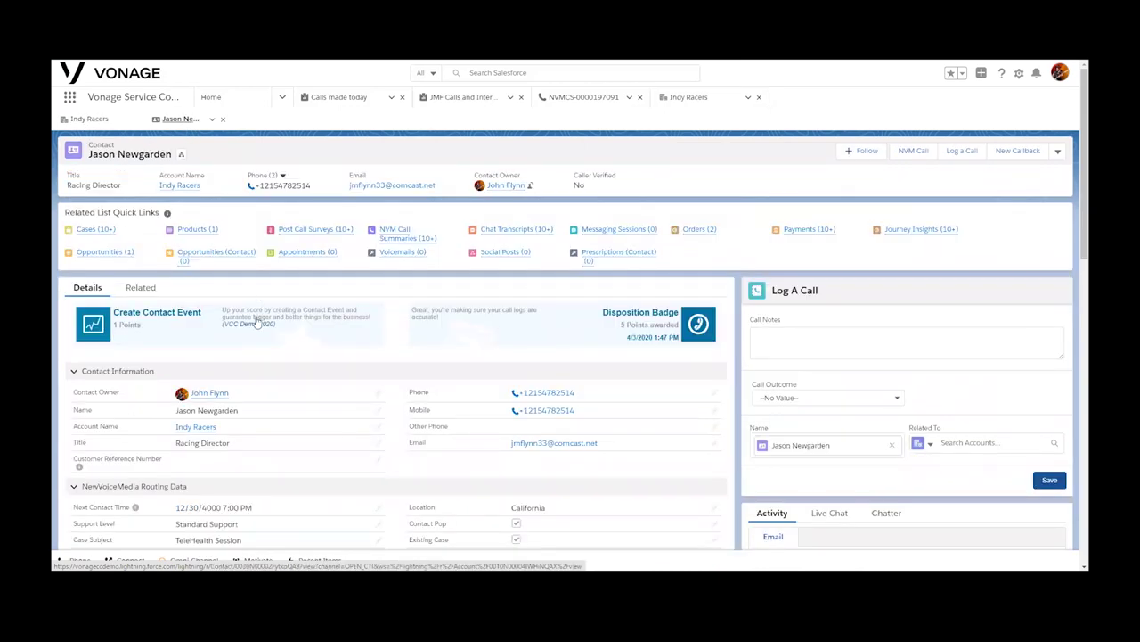
{"action": "left_click", "coordinate": [89, 560]}
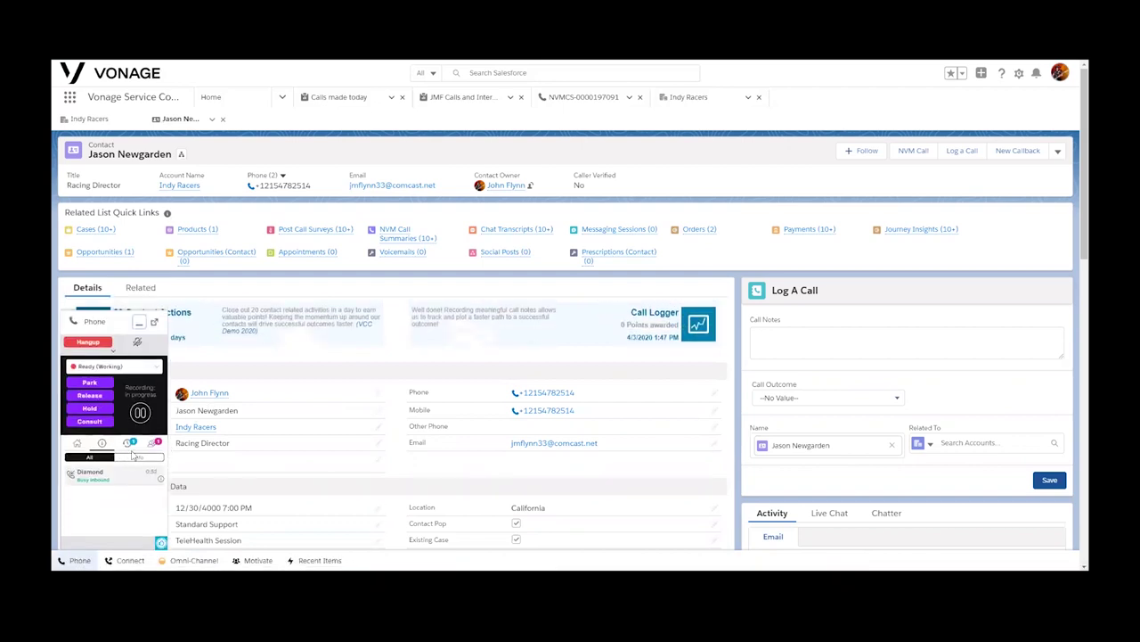
{"action": "left_click", "coordinate": [150, 458]}
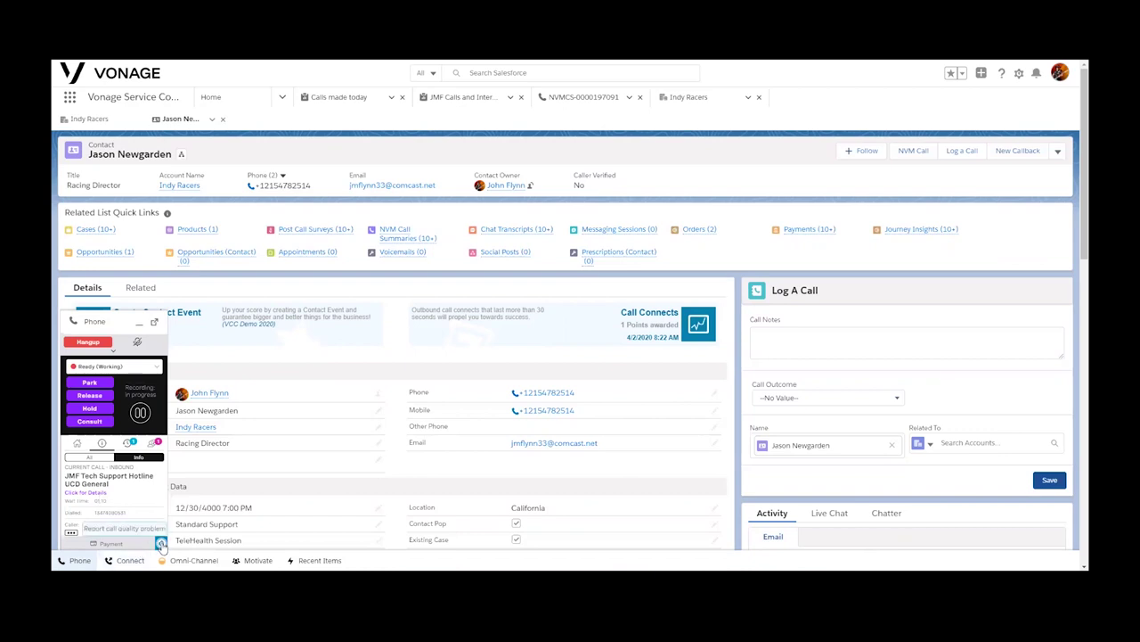
Report background noise as the call quality problem for the live call
{"action": "left_click", "coordinate": [161, 544]}
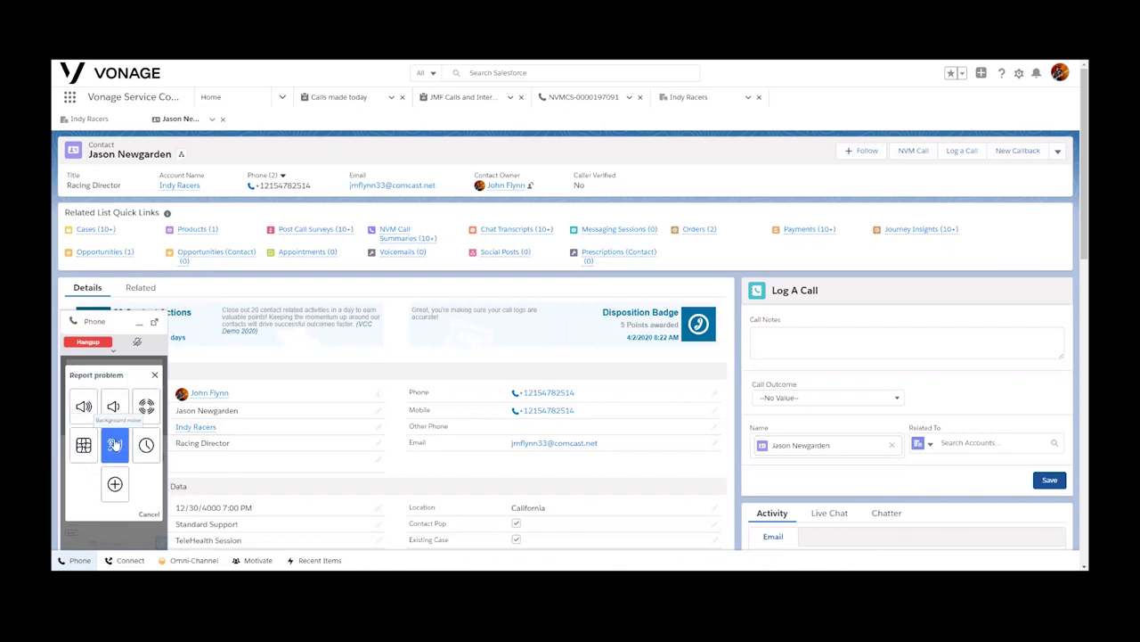
{"action": "left_click", "coordinate": [116, 445]}
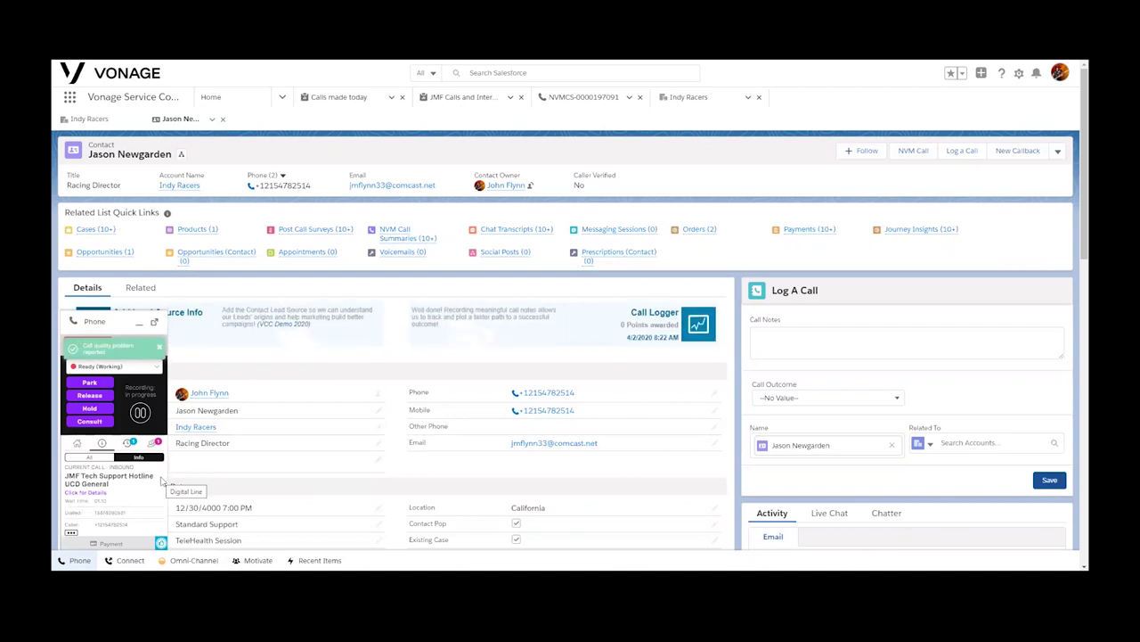
{"action": "left_click", "coordinate": [161, 348]}
{"action": "left_click", "coordinate": [788, 338]}
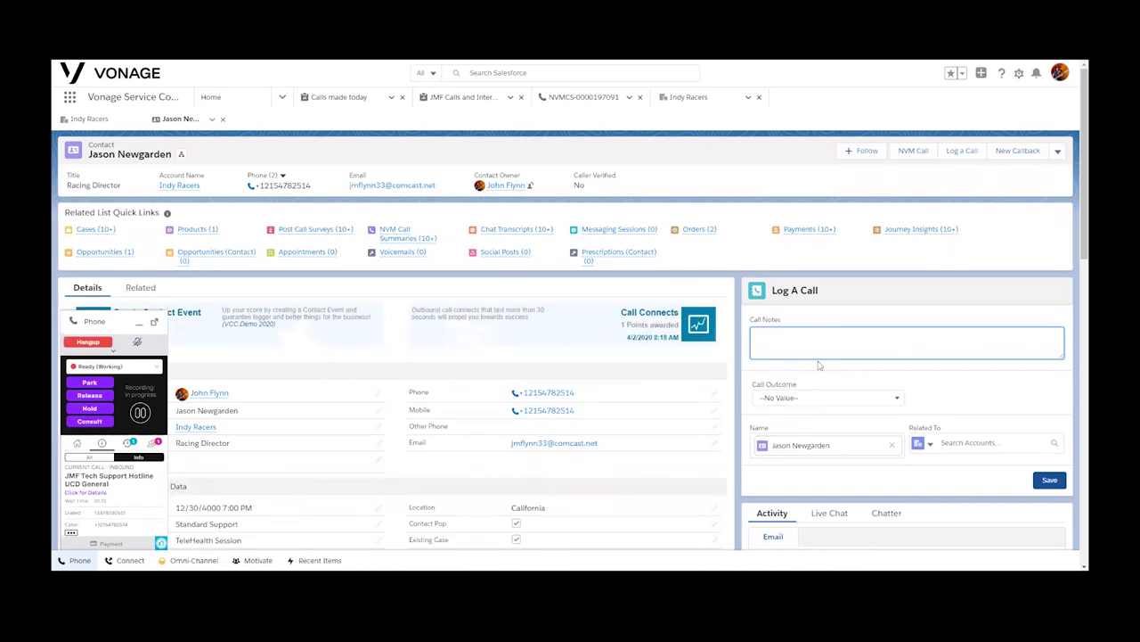
Enter 'product question - price' as the Log A Call notes
{"action": "type", "text": "product question - pric"}
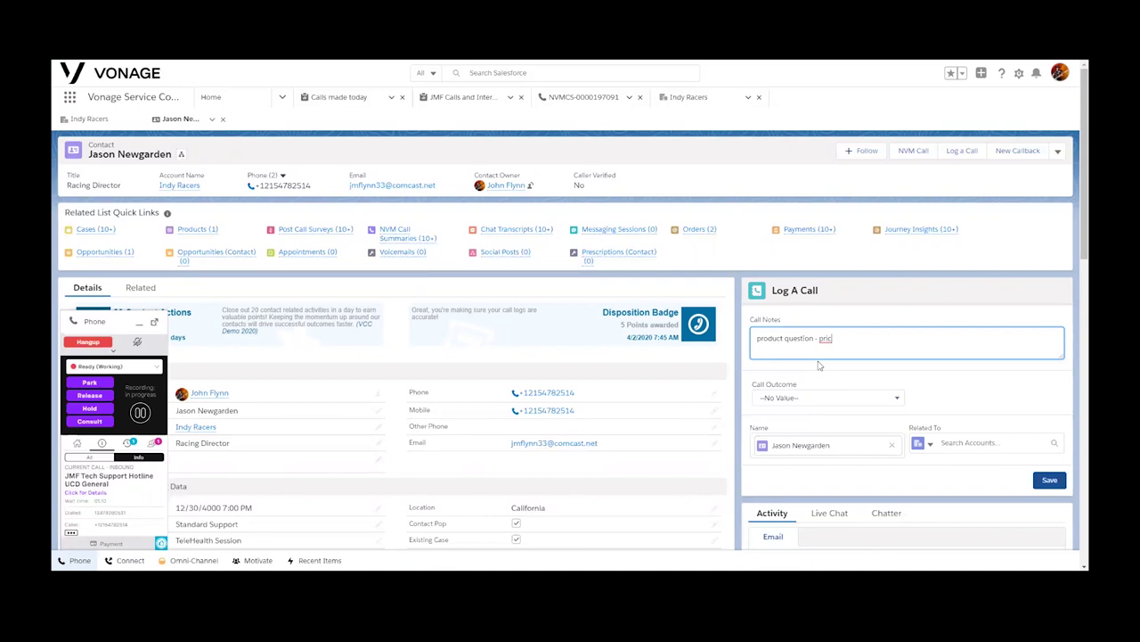
{"action": "type", "text": "e"}
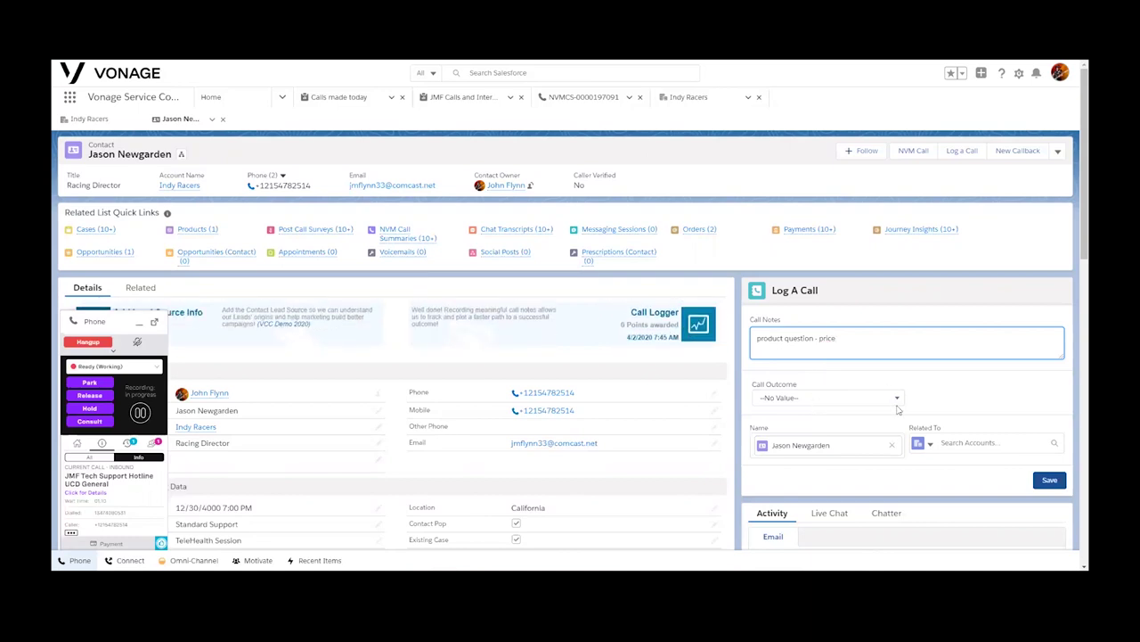
Set the logged call's Call Outcome to Product Question
{"action": "left_click", "coordinate": [898, 398]}
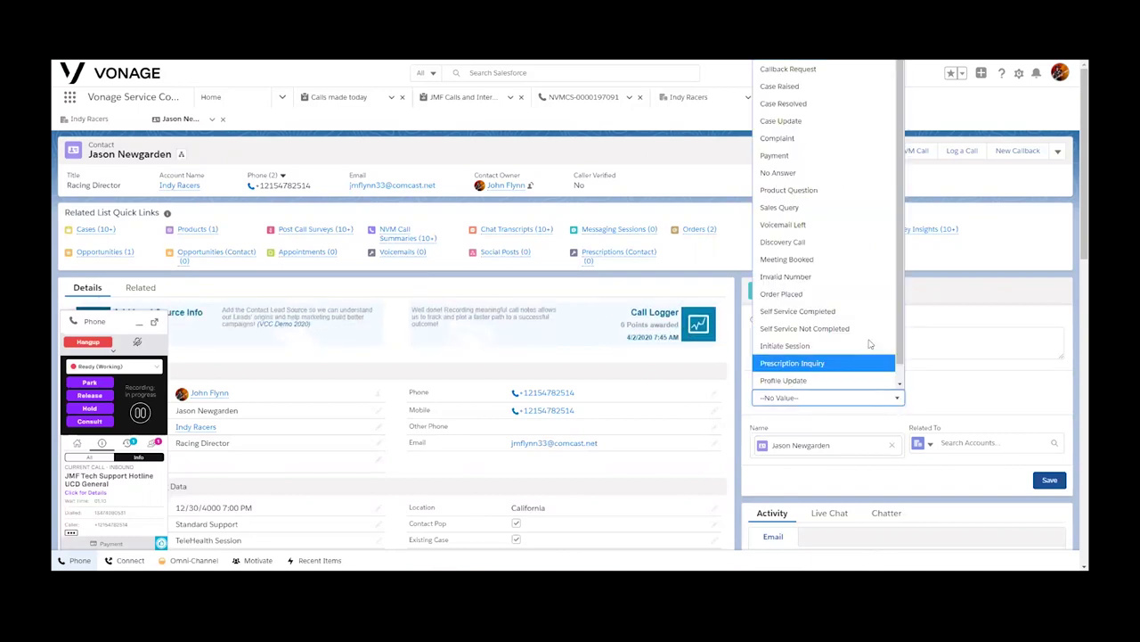
{"action": "left_click", "coordinate": [814, 190]}
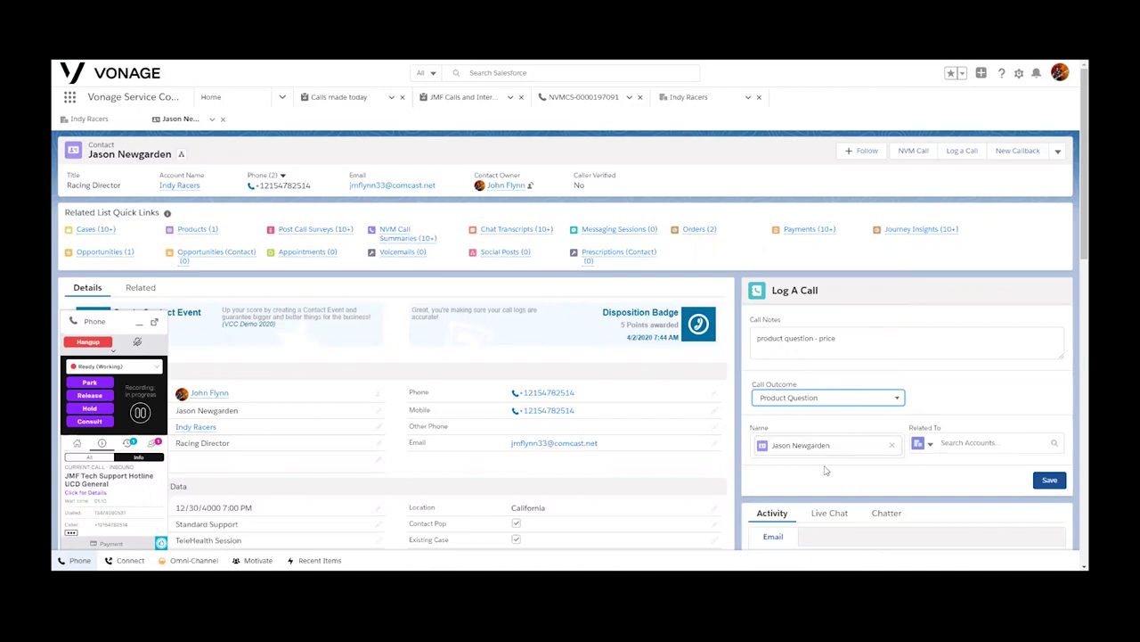
{"action": "left_click", "coordinate": [924, 443]}
Relate the logged call to the Conversation Analyzer product
{"action": "scroll", "coordinate": [978, 479], "scroll_direction": "down", "scroll_amount": 6}
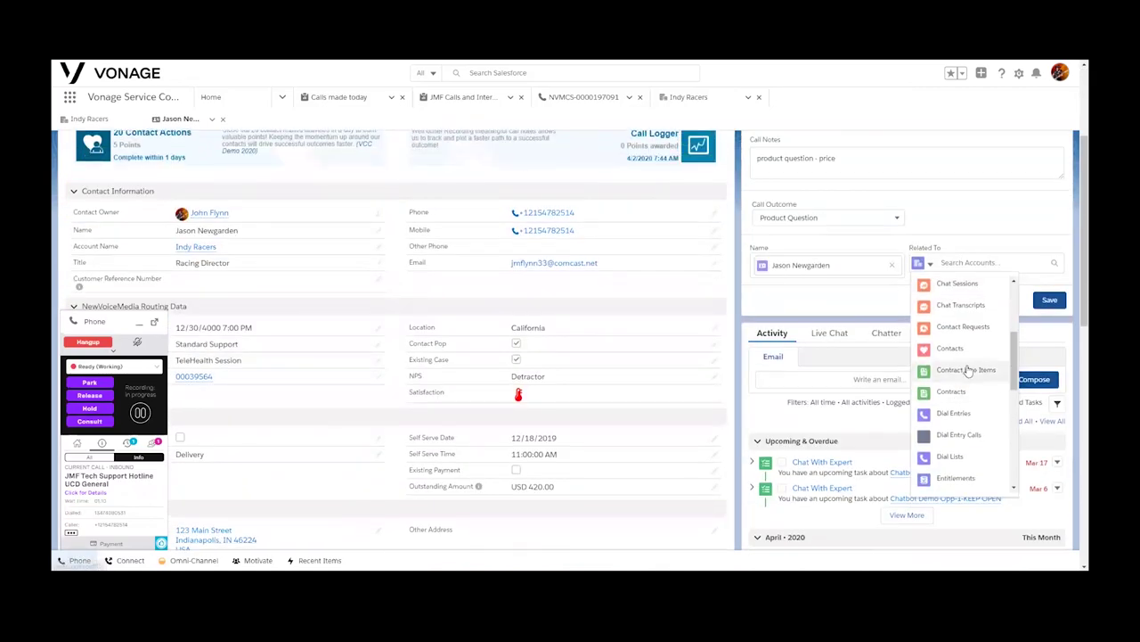
{"action": "scroll", "coordinate": [958, 383], "scroll_direction": "down", "scroll_amount": 8}
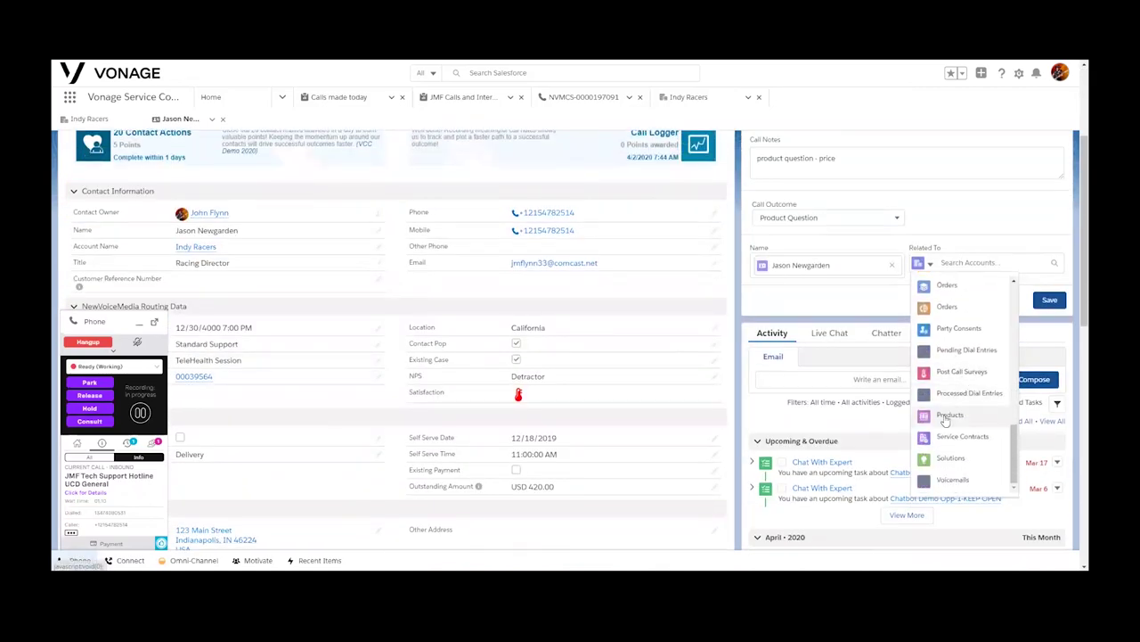
{"action": "left_click", "coordinate": [950, 415]}
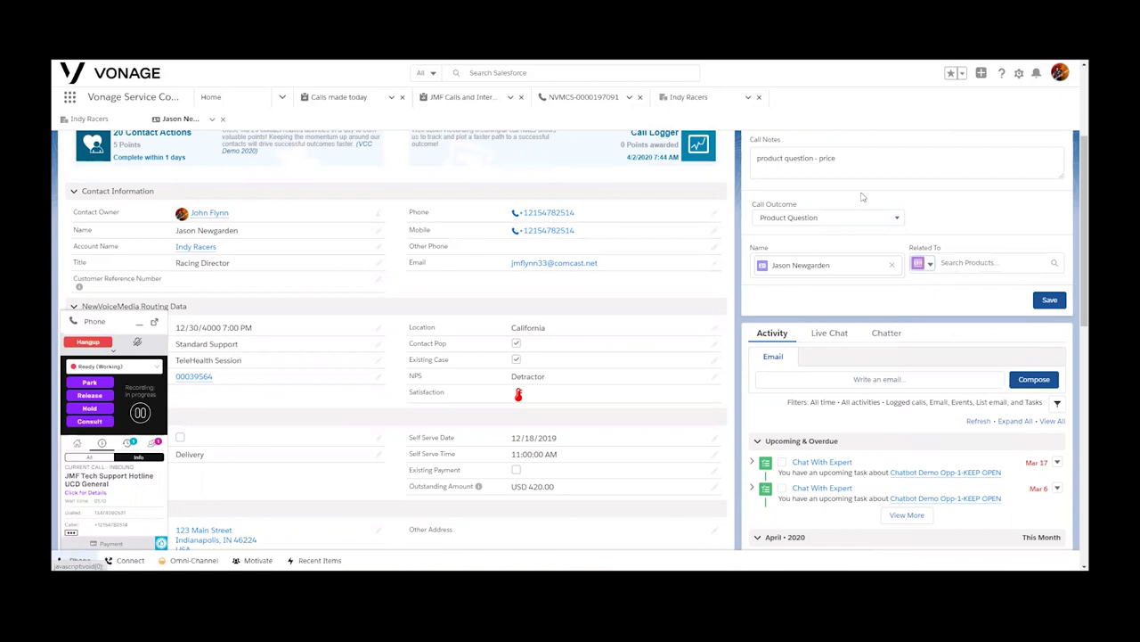
{"action": "left_click", "coordinate": [963, 263]}
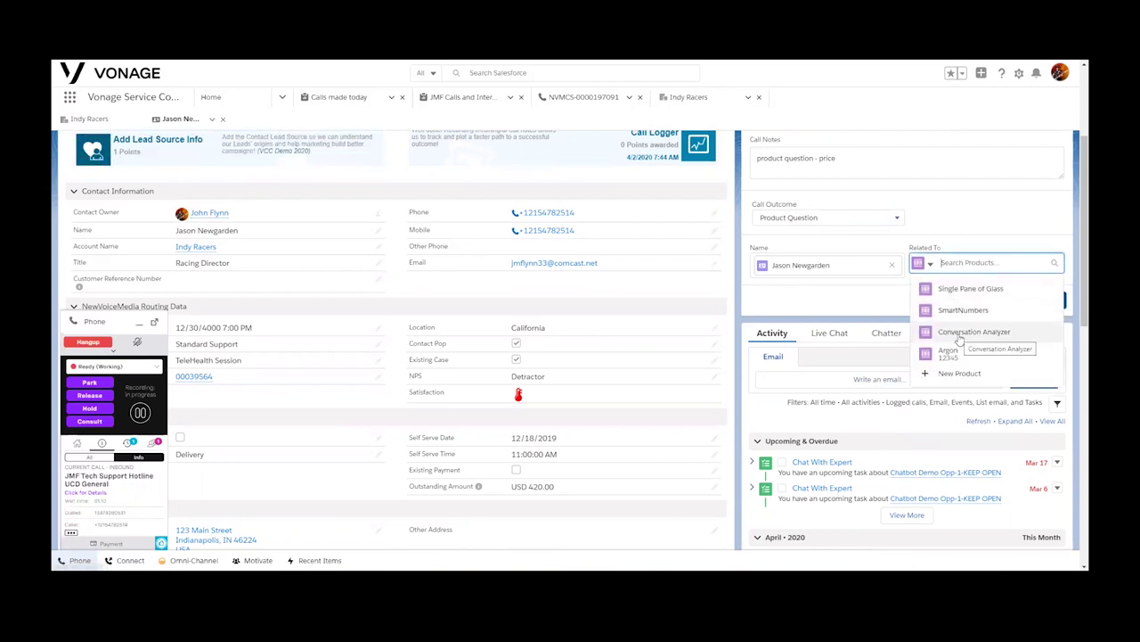
{"action": "left_click", "coordinate": [959, 334]}
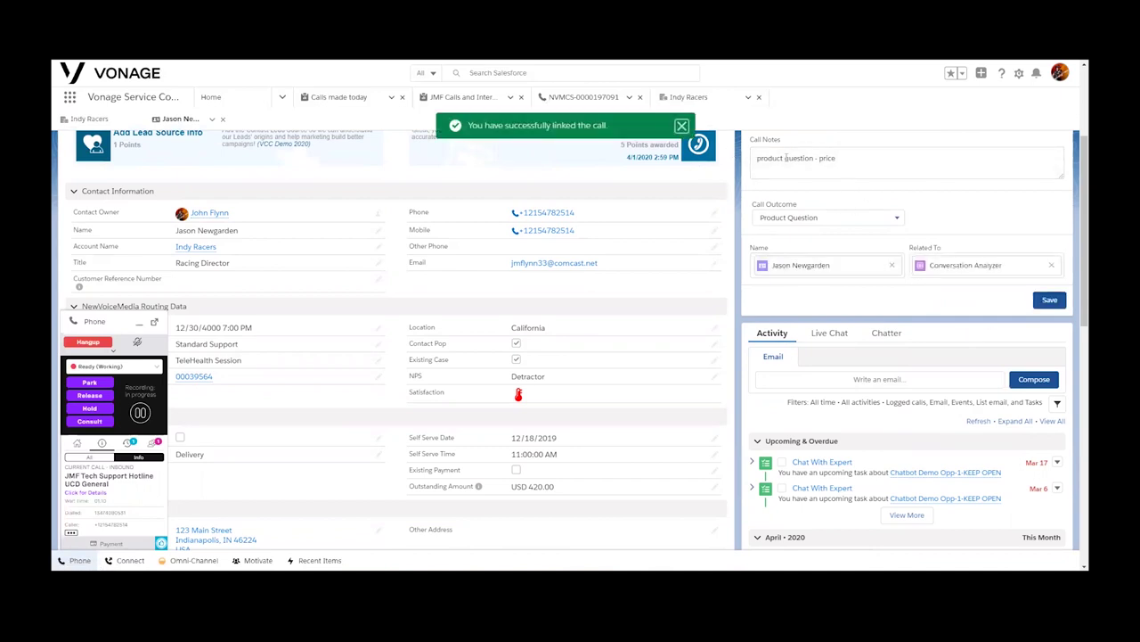
Save the call notes, then pause and resume the call recording
{"action": "left_click", "coordinate": [1049, 300]}
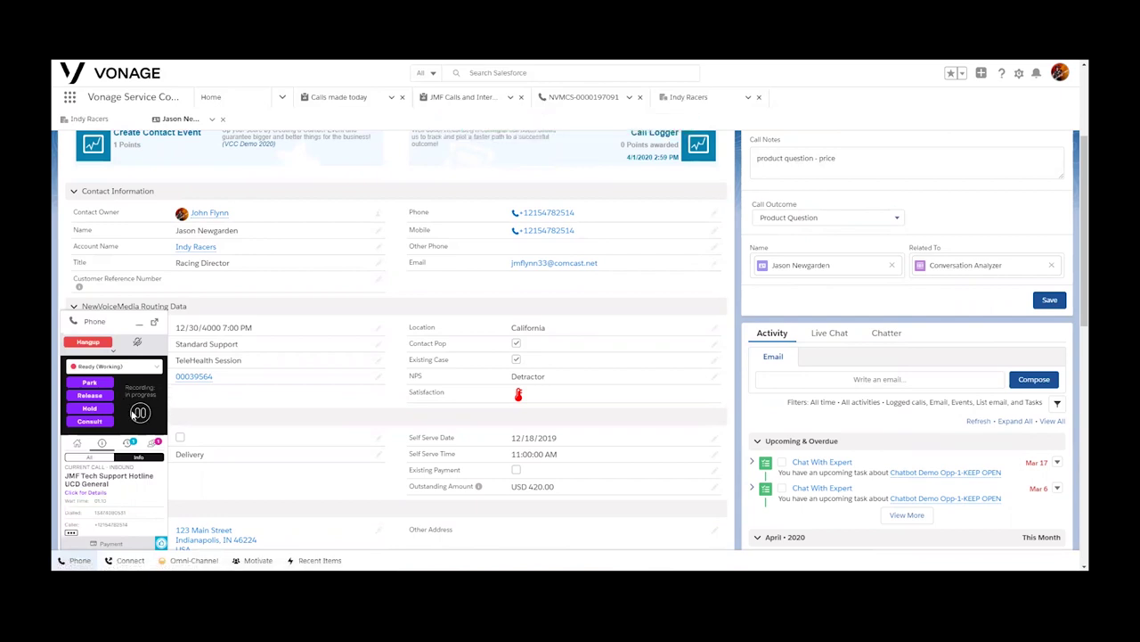
{"action": "left_click", "coordinate": [139, 413]}
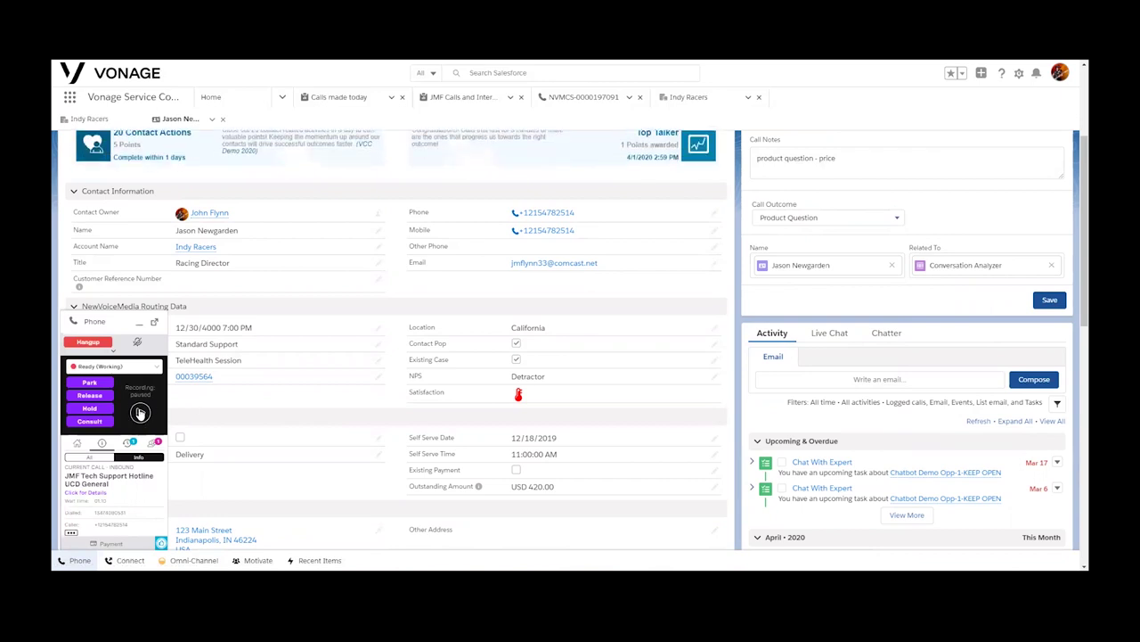
{"action": "left_click", "coordinate": [140, 412]}
Open the contact's most recent Post Call Survey from the Post Call Surveys quick link
{"action": "scroll", "coordinate": [368, 369], "scroll_direction": "up", "scroll_amount": 2}
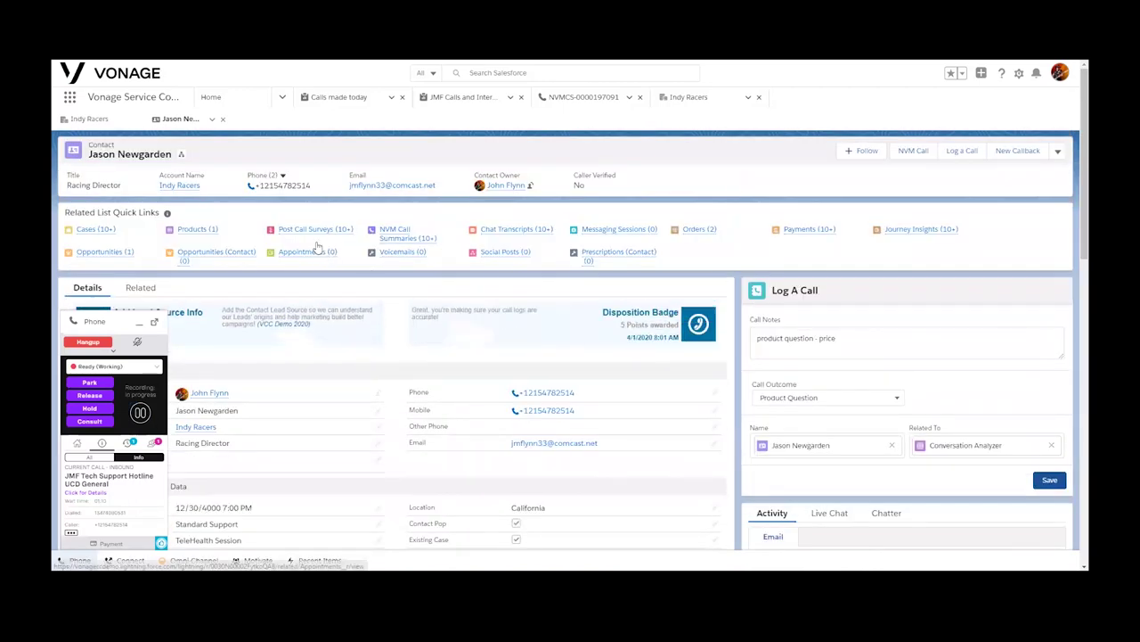
{"action": "mouse_move", "coordinate": [313, 234]}
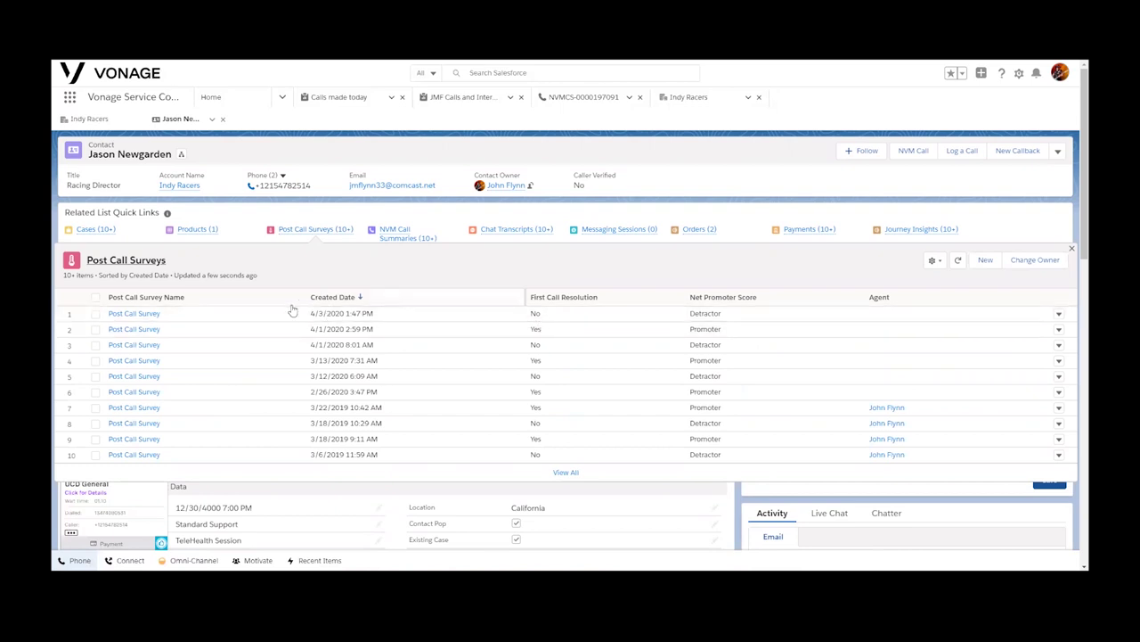
{"action": "left_click", "coordinate": [146, 315]}
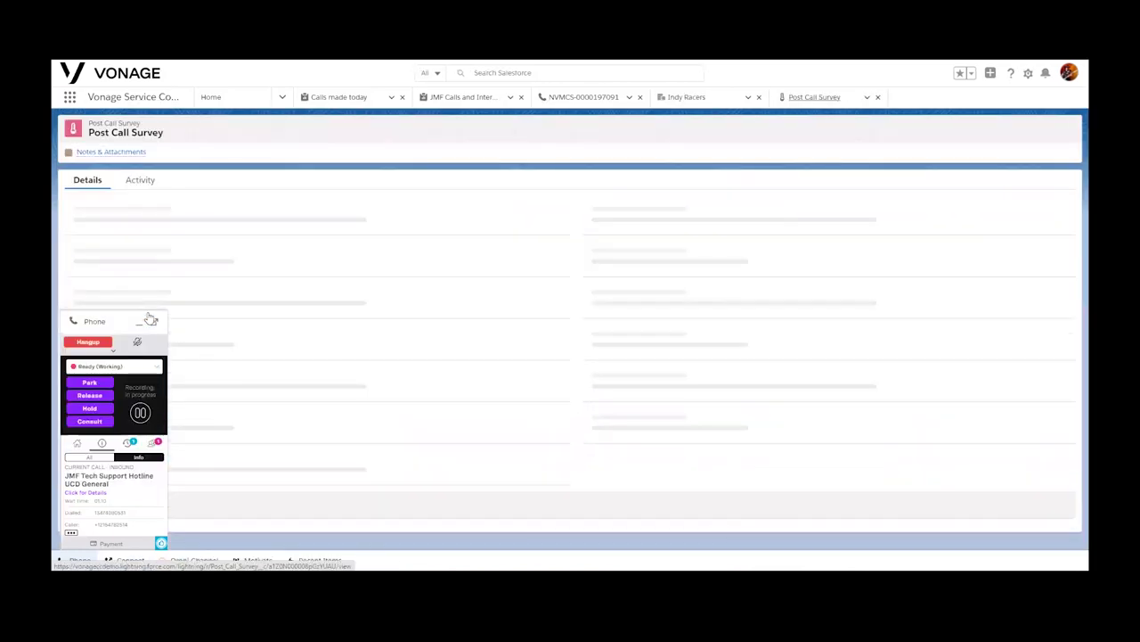
Minimize the softphone and log in to Vonage Contact Center in the survey's Call Recording section
{"action": "left_click", "coordinate": [140, 323]}
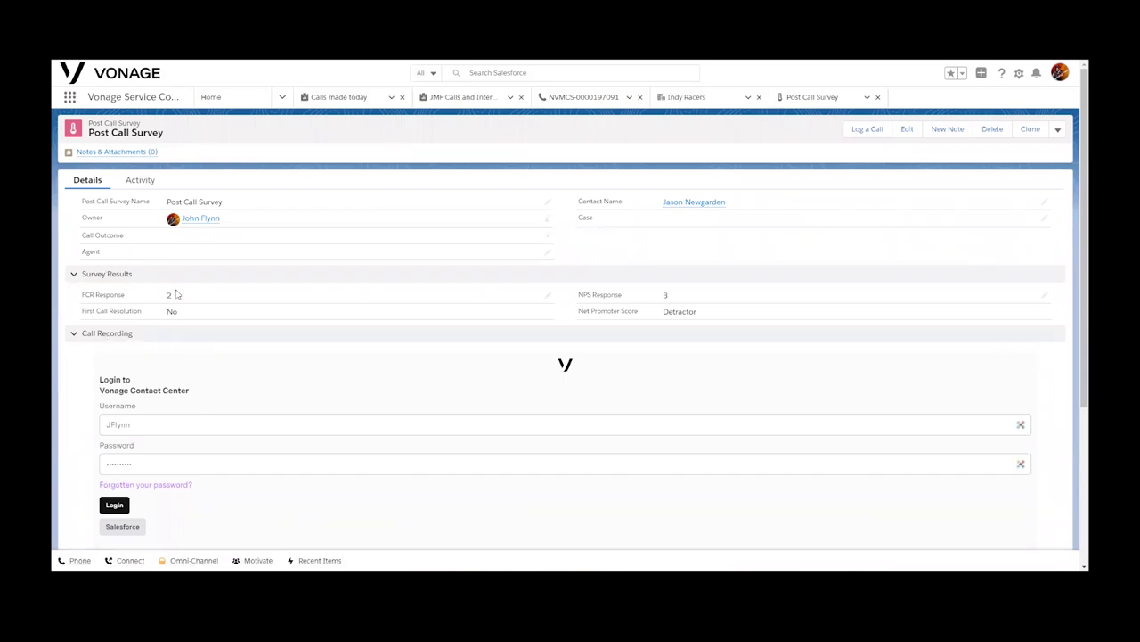
{"action": "scroll", "coordinate": [241, 325], "scroll_direction": "down", "scroll_amount": 5}
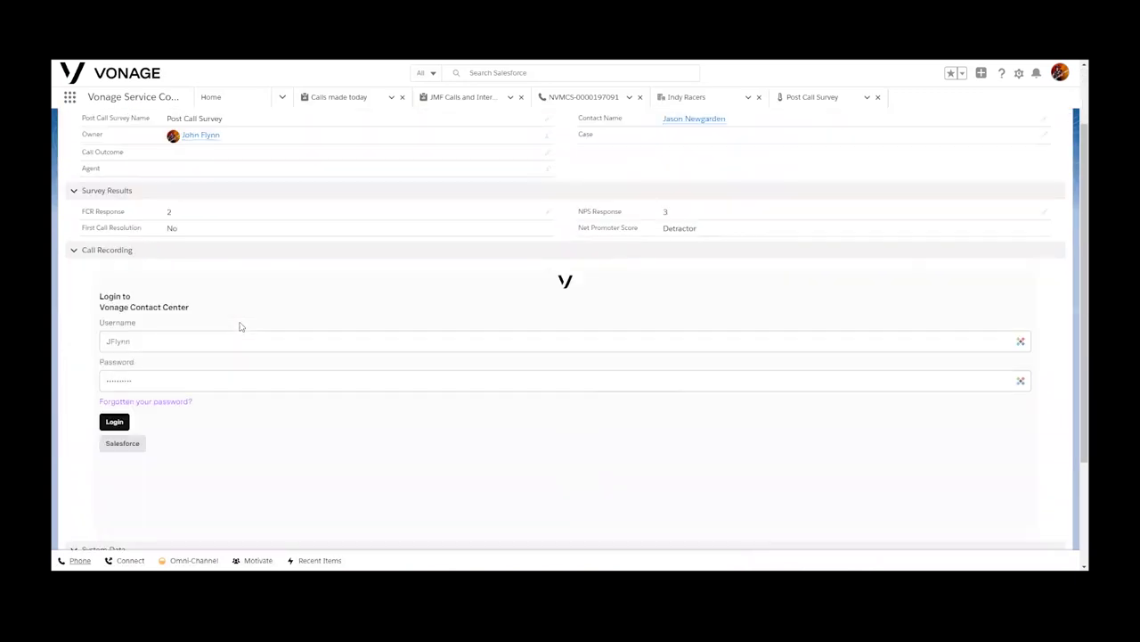
{"action": "left_click", "coordinate": [114, 271]}
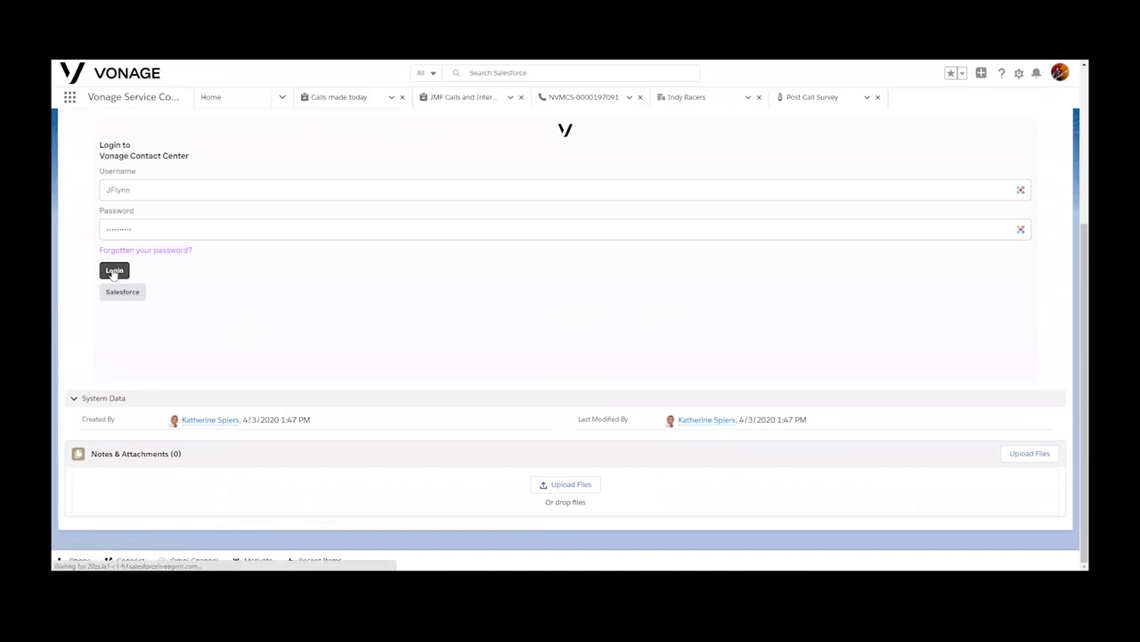
{"action": "left_click", "coordinate": [503, 263]}
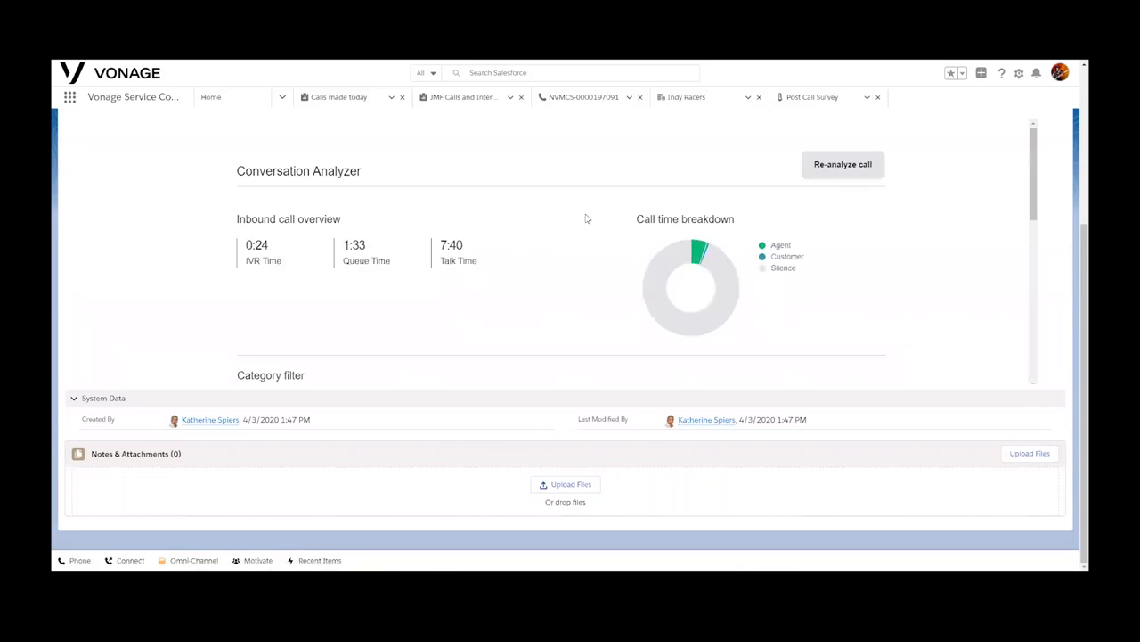
Browse the Conversation Analyzer overview (7:40 talk time) and the survey call transcript
{"action": "scroll", "coordinate": [586, 218], "scroll_direction": "down", "scroll_amount": 5}
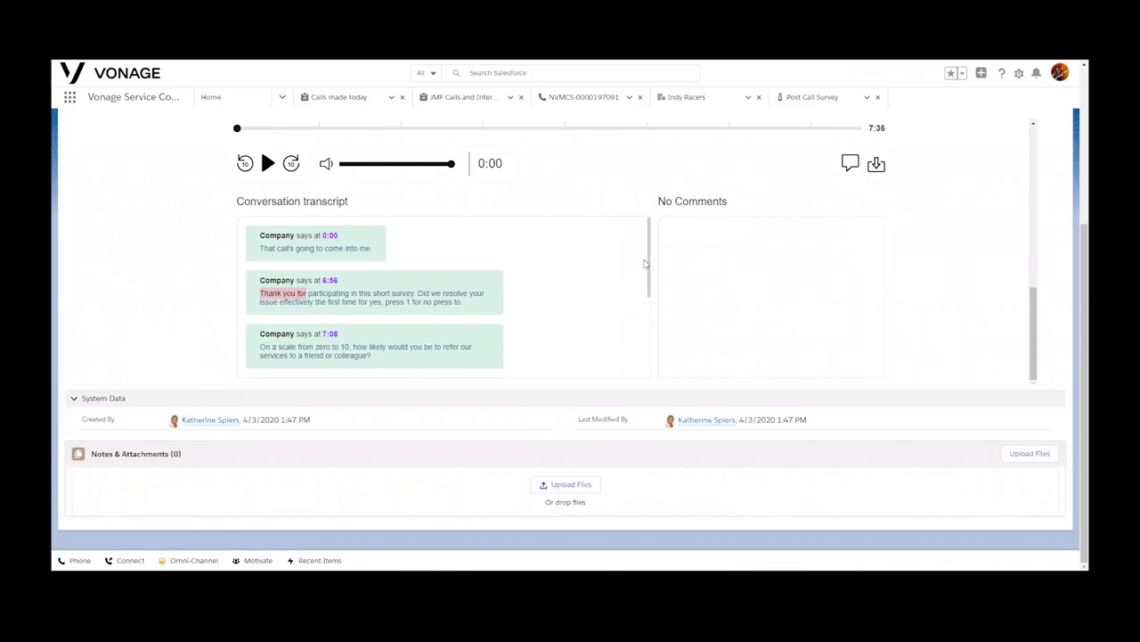
{"action": "left_click_drag", "start_coordinate": [645, 263], "coordinate": [641, 308]}
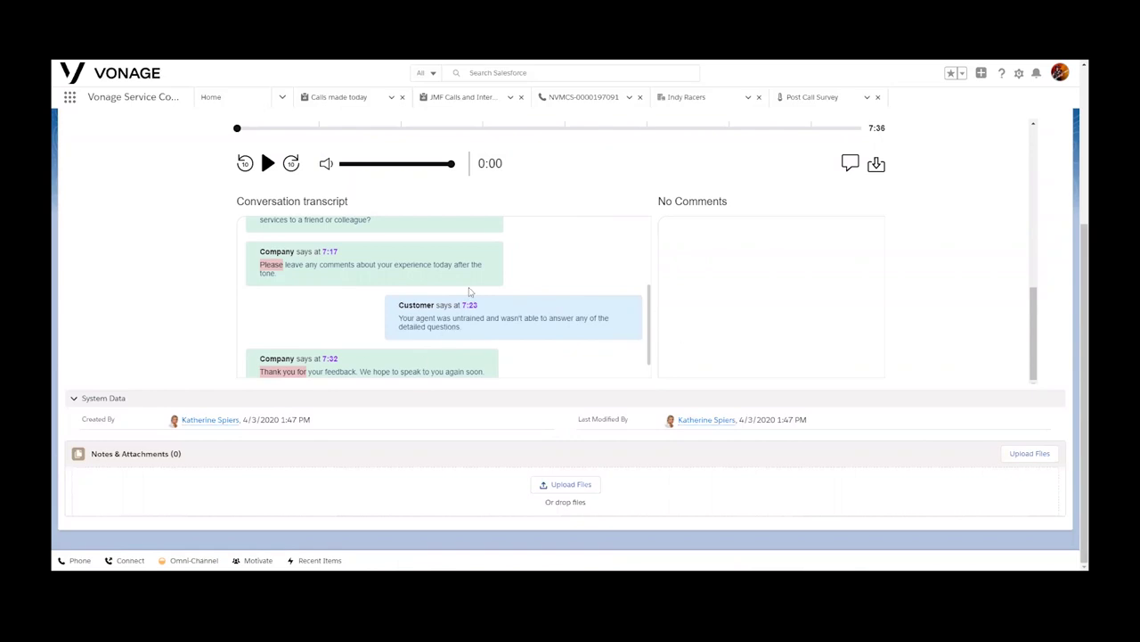
{"action": "scroll", "coordinate": [486, 273], "scroll_direction": "up", "scroll_amount": 3}
{"action": "scroll", "coordinate": [963, 188], "scroll_direction": "up", "scroll_amount": 6}
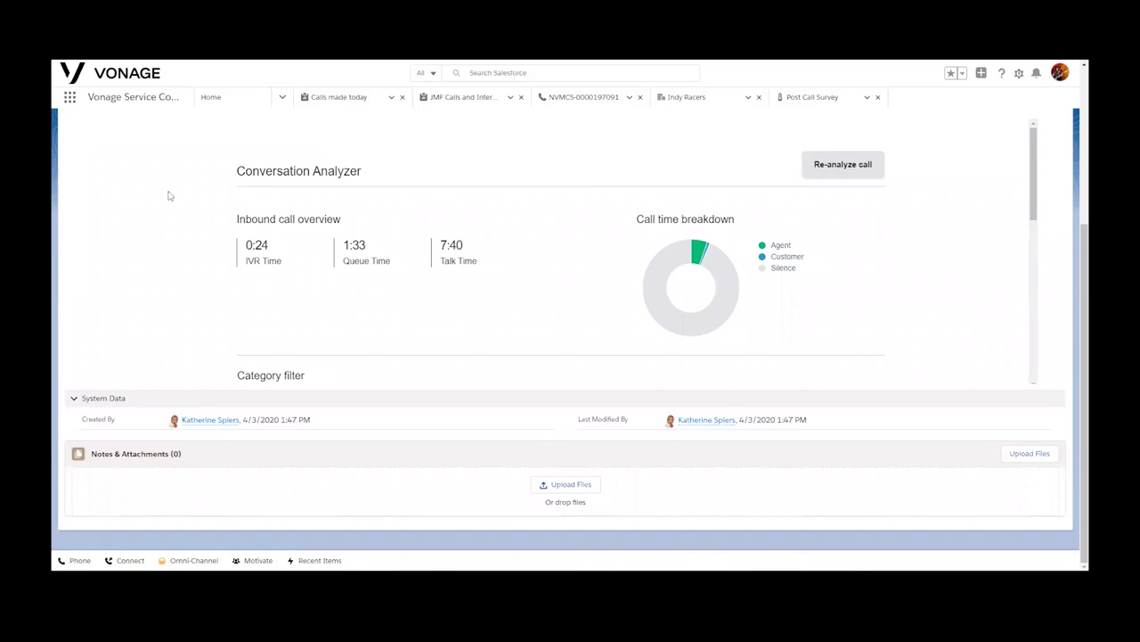
Return to the Indy Racers contact record and release the call, leaving the softphone Ready (Idle)
{"action": "left_click", "coordinate": [79, 561]}
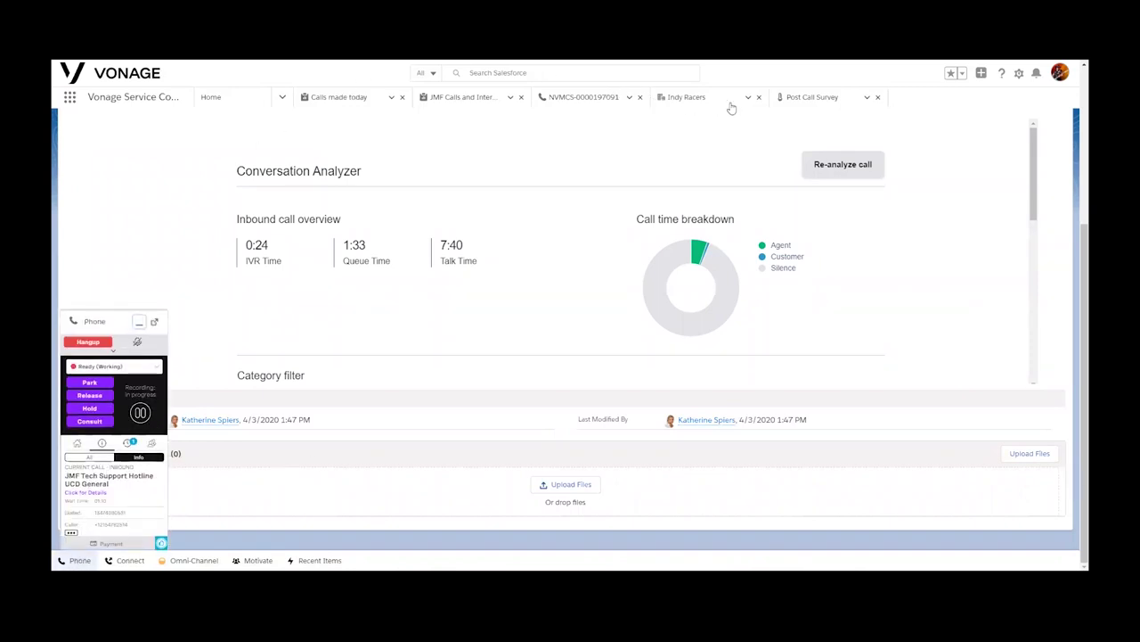
{"action": "left_click", "coordinate": [664, 100]}
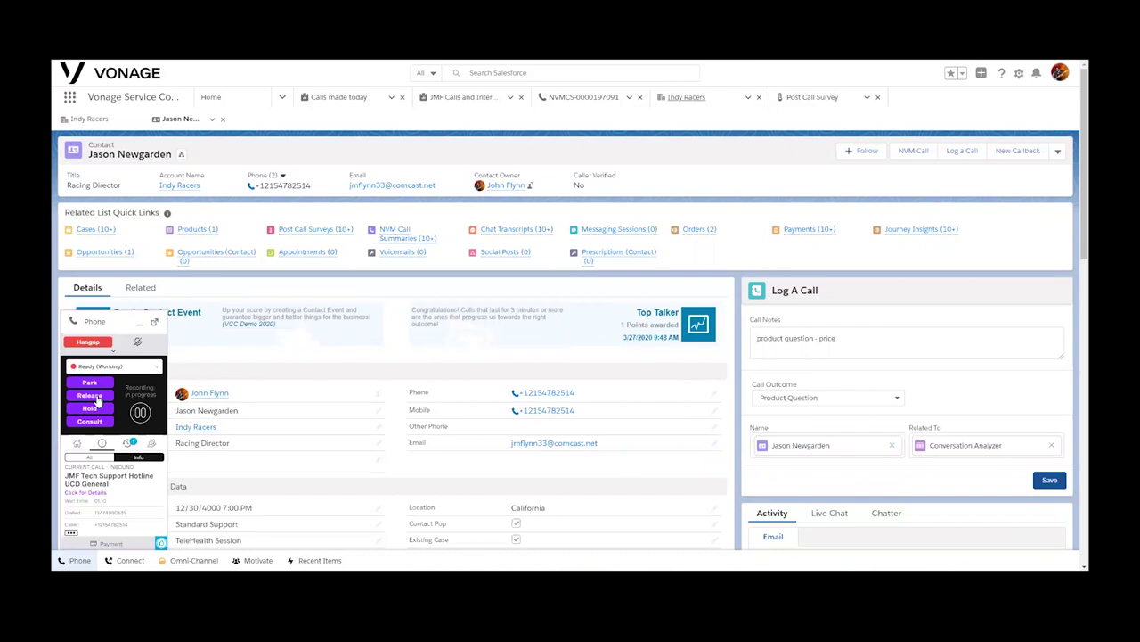
{"action": "left_click", "coordinate": [93, 397]}
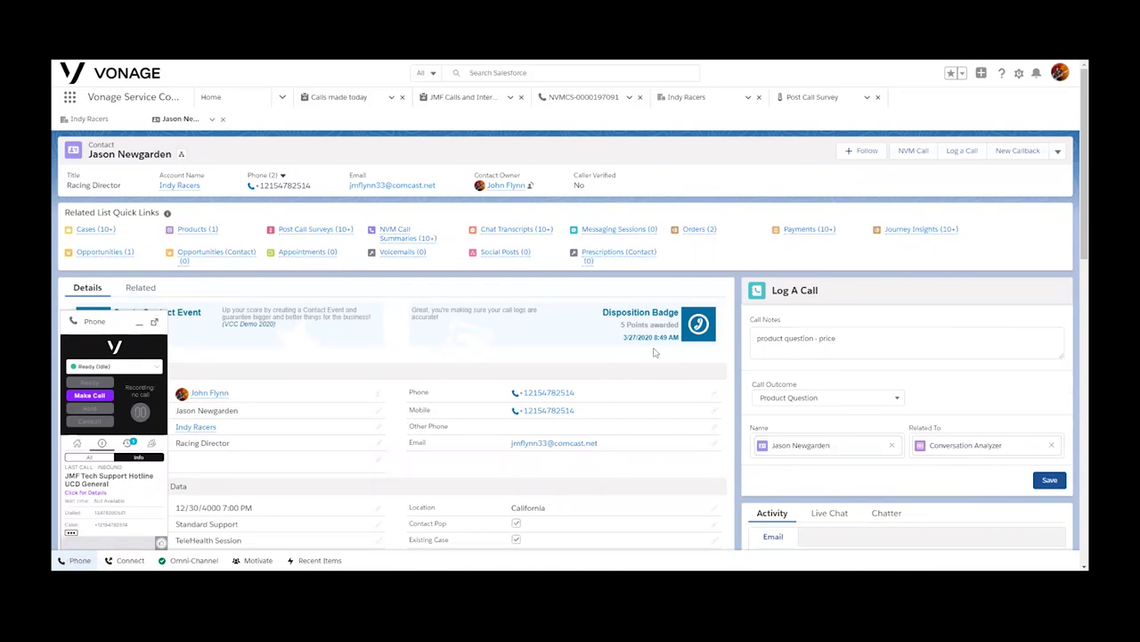
{"action": "scroll", "coordinate": [469, 457], "scroll_direction": "down", "scroll_amount": 2}
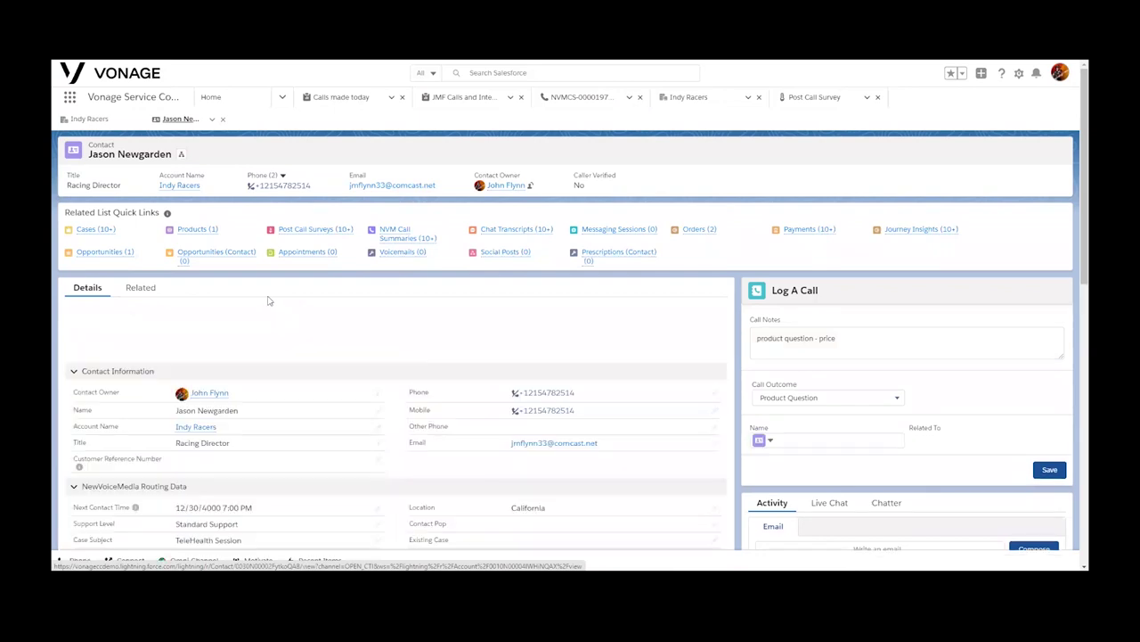
Scroll the contact record to review NPS, Satisfaction and today's inbound call in the Activity timeline
{"action": "scroll", "coordinate": [267, 302], "scroll_direction": "down", "scroll_amount": 5}
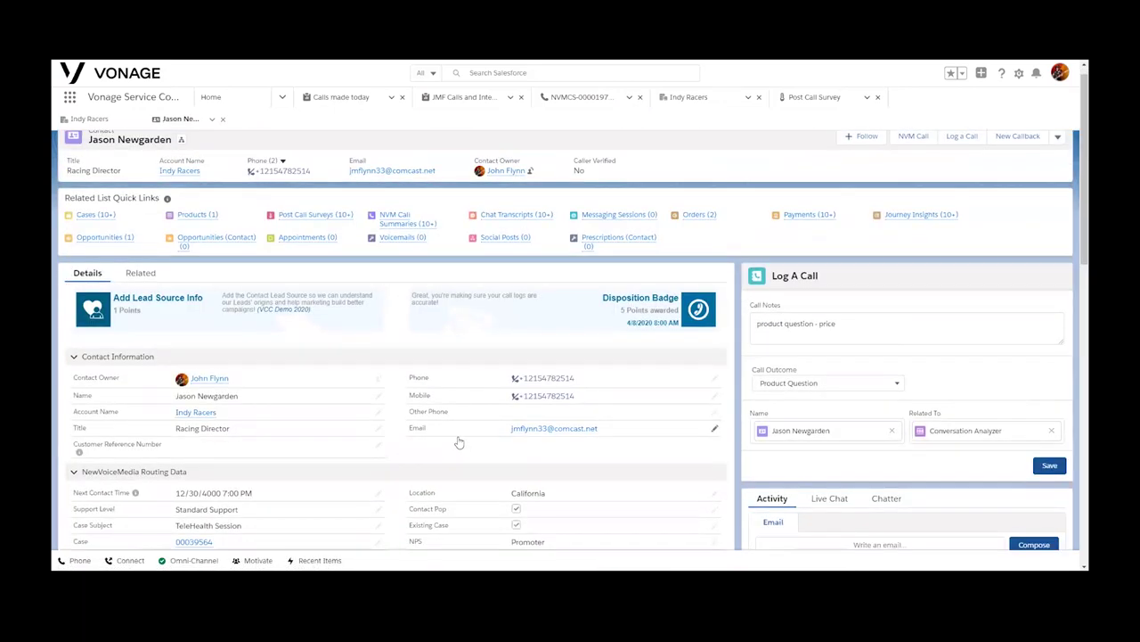
{"action": "scroll", "coordinate": [526, 415], "scroll_direction": "down", "scroll_amount": 5}
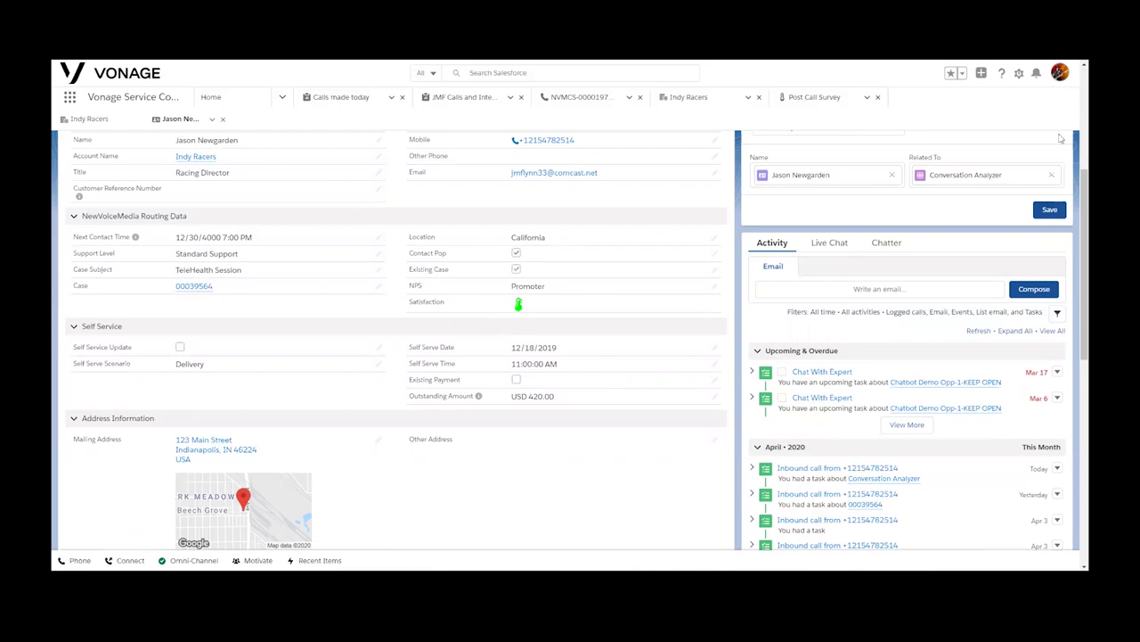
Close the survey, contact and Indy Racers tabs, then dial the contact from the softphone
{"action": "left_click", "coordinate": [878, 96]}
{"action": "left_click", "coordinate": [222, 119]}
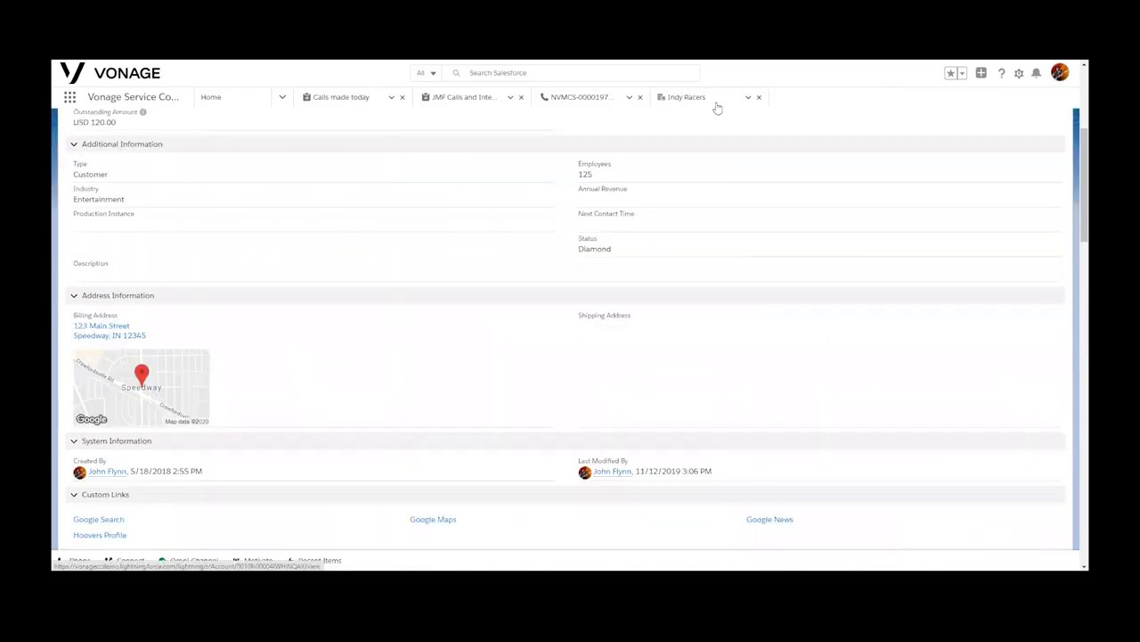
{"action": "left_click", "coordinate": [758, 96]}
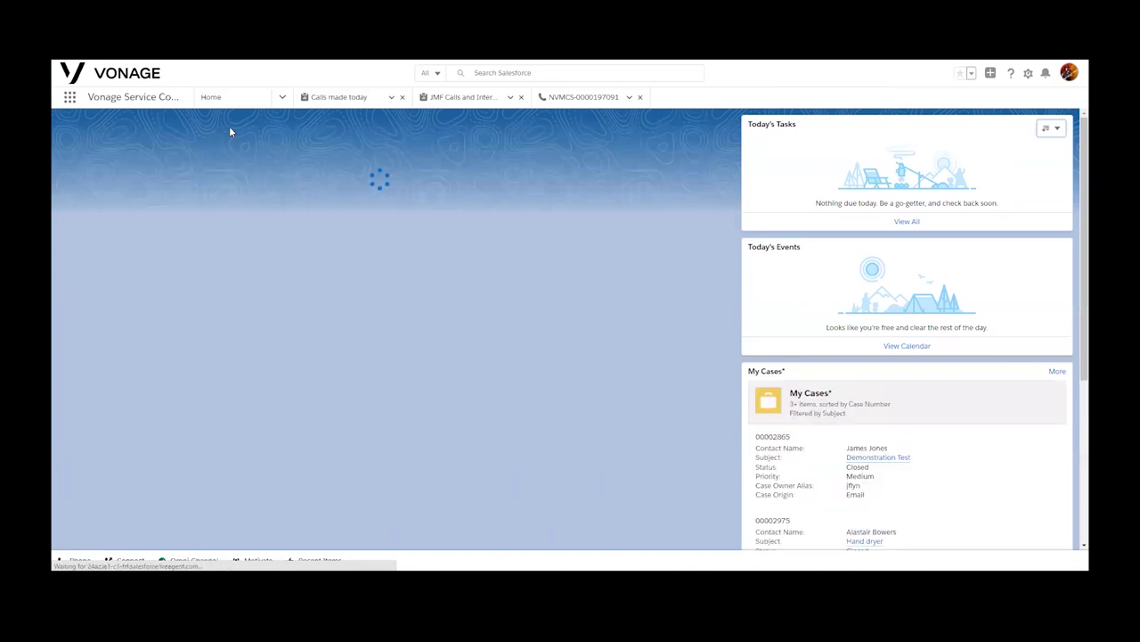
{"action": "left_click", "coordinate": [75, 559]}
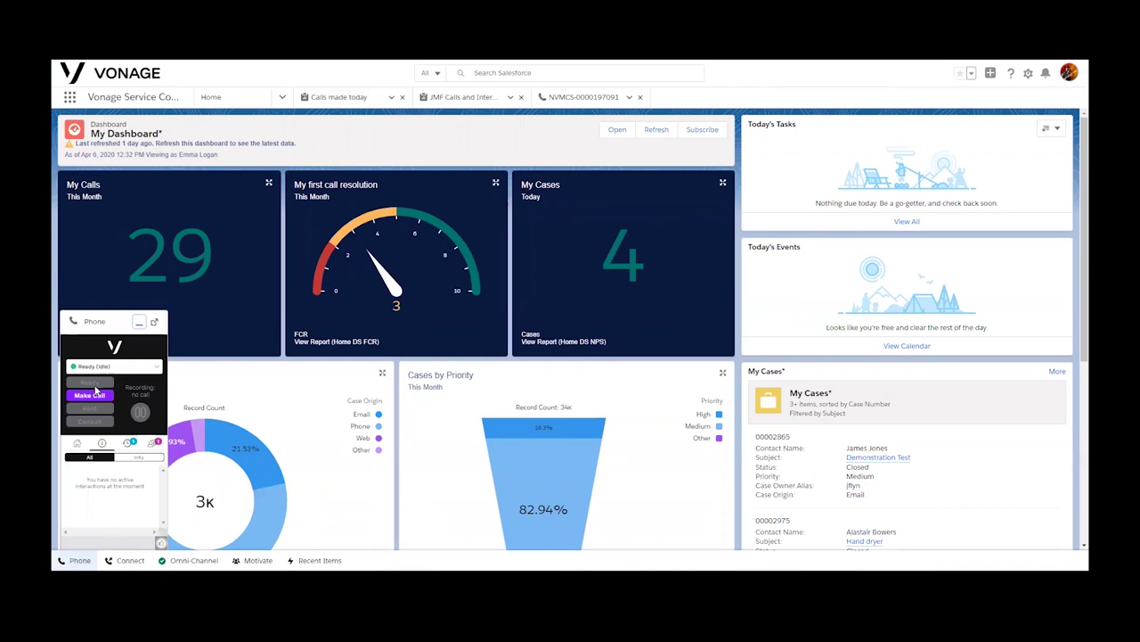
{"action": "left_click", "coordinate": [90, 393]}
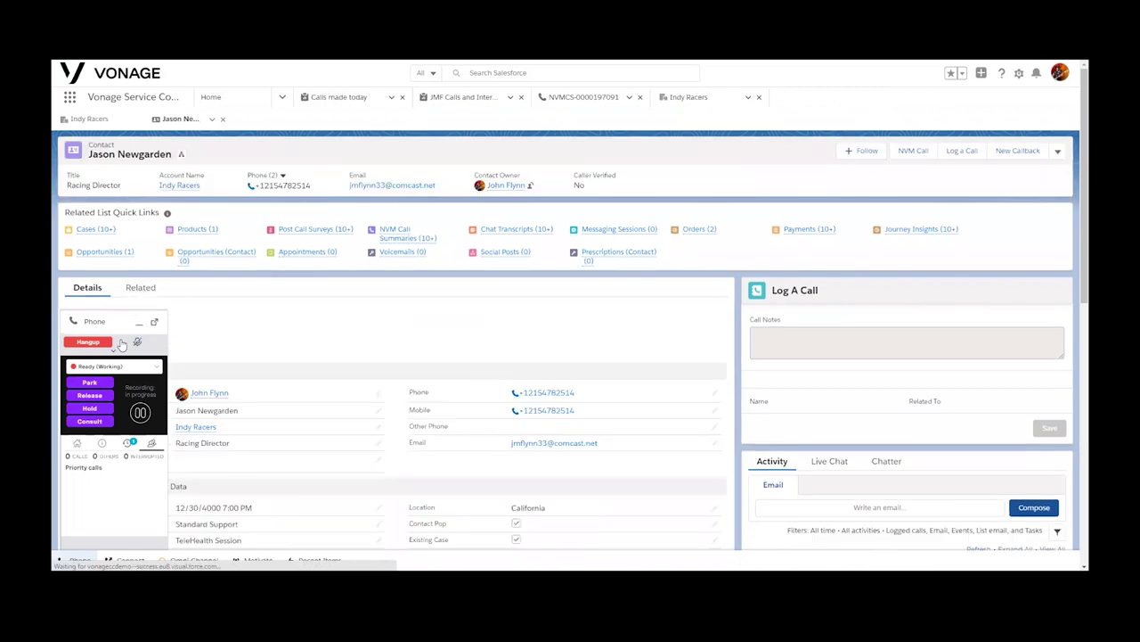
Save the call log with note 'he is happy' and outcome Case Update, then open Consult
{"action": "scroll", "coordinate": [301, 216], "scroll_direction": "down", "scroll_amount": 10}
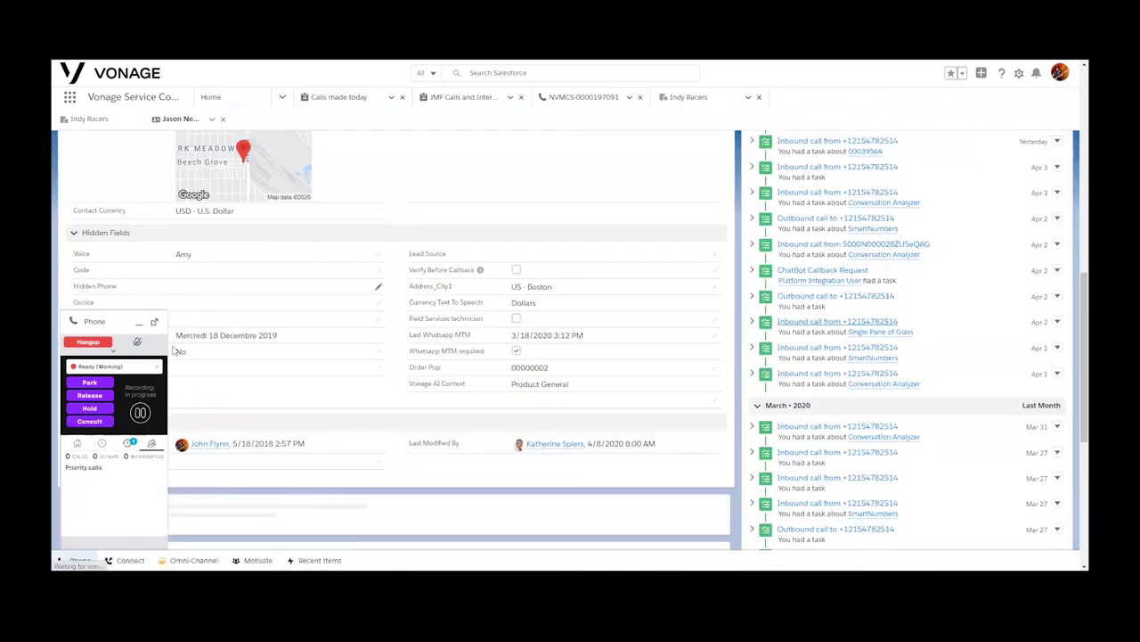
{"action": "scroll", "coordinate": [491, 224], "scroll_direction": "up", "scroll_amount": 10}
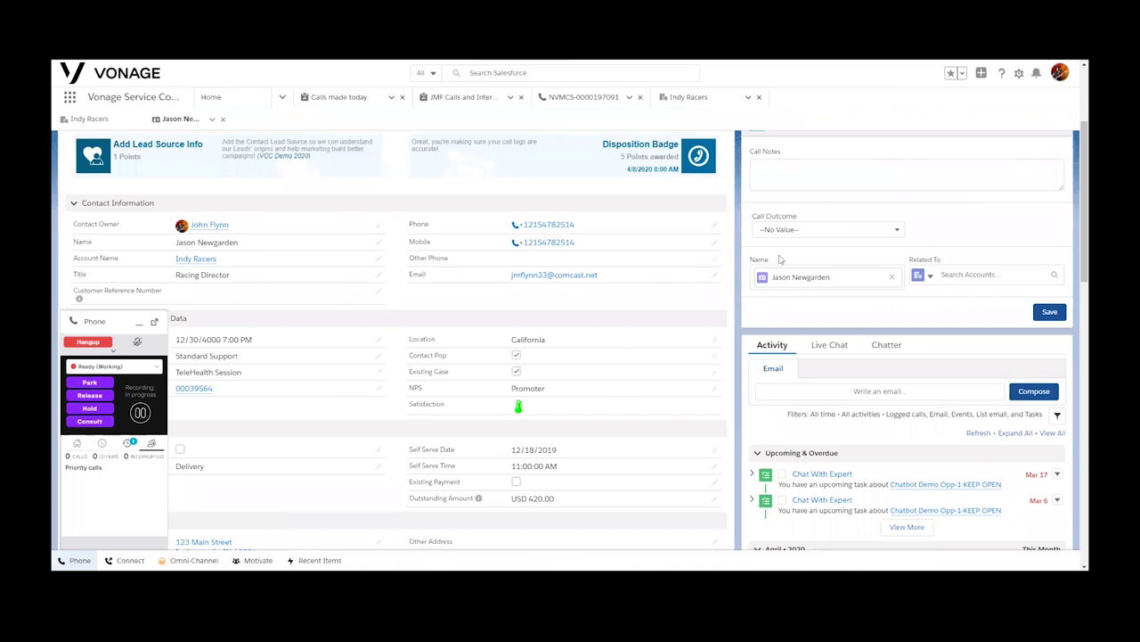
{"action": "scroll", "coordinate": [782, 260], "scroll_direction": "up", "scroll_amount": 3}
{"action": "left_click", "coordinate": [794, 343]}
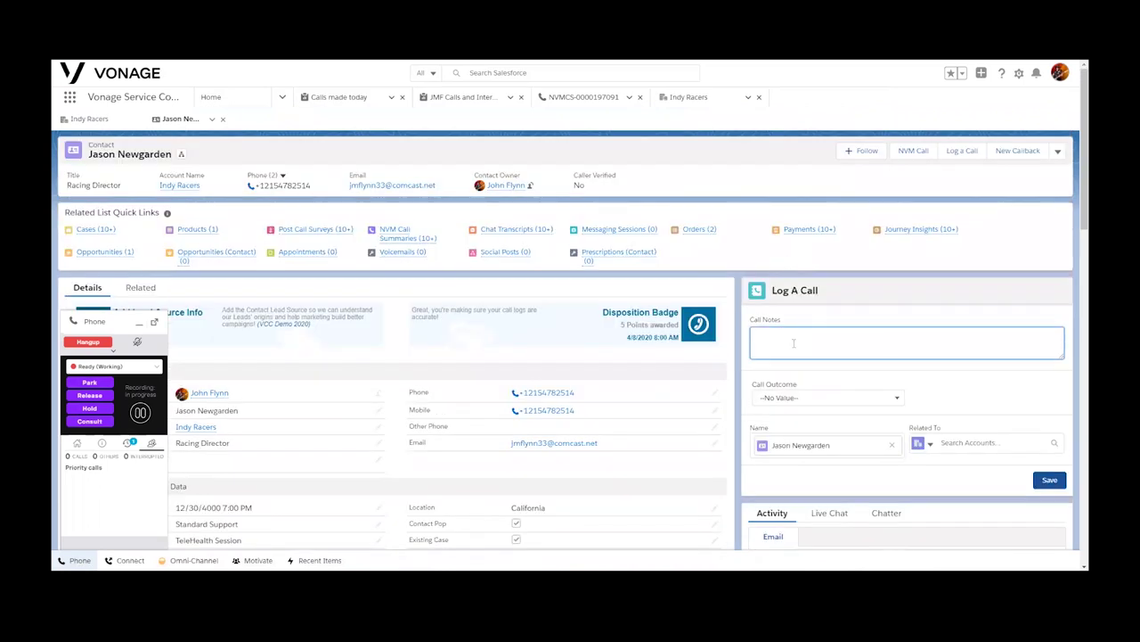
{"action": "type", "text": "he is happy"}
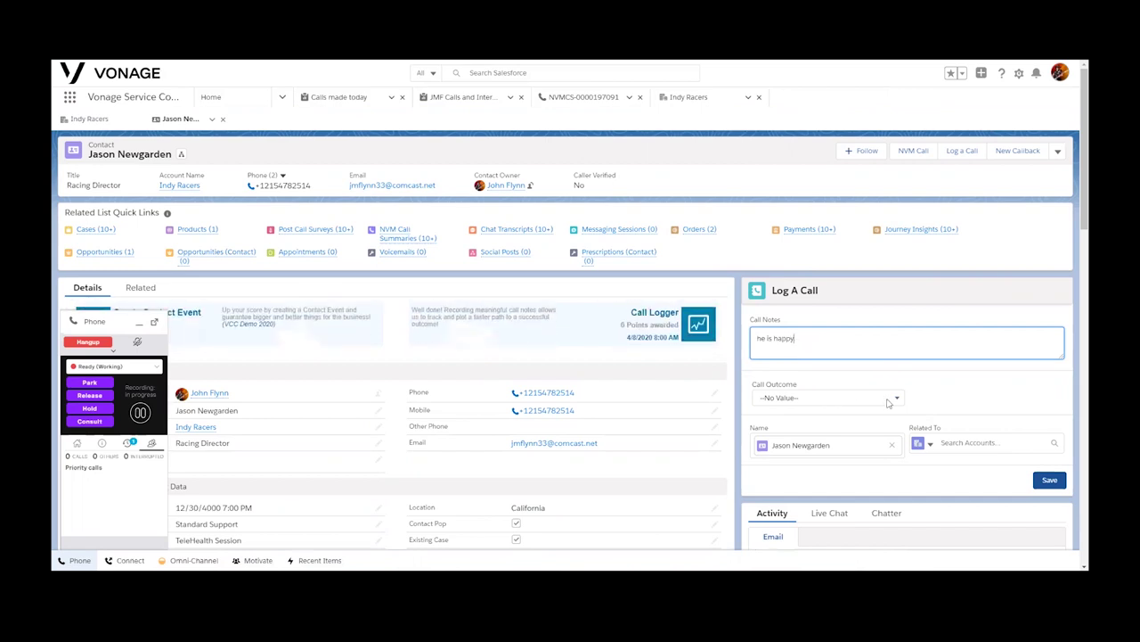
{"action": "left_click", "coordinate": [888, 403]}
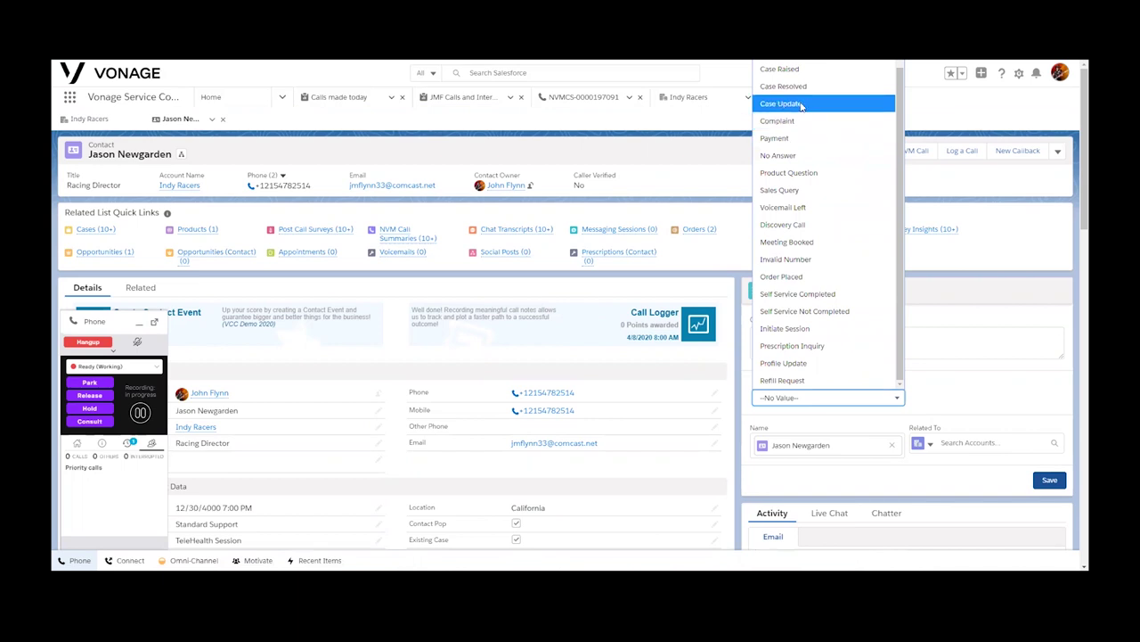
{"action": "left_click", "coordinate": [801, 104]}
{"action": "left_click", "coordinate": [1052, 480]}
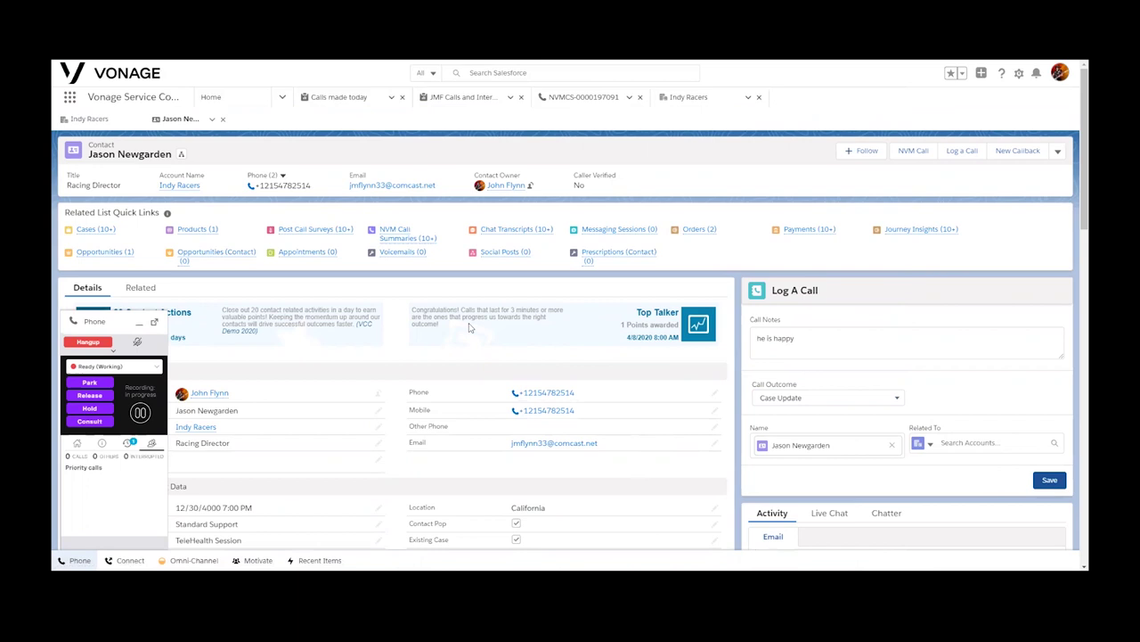
{"action": "mouse_move", "coordinate": [318, 231]}
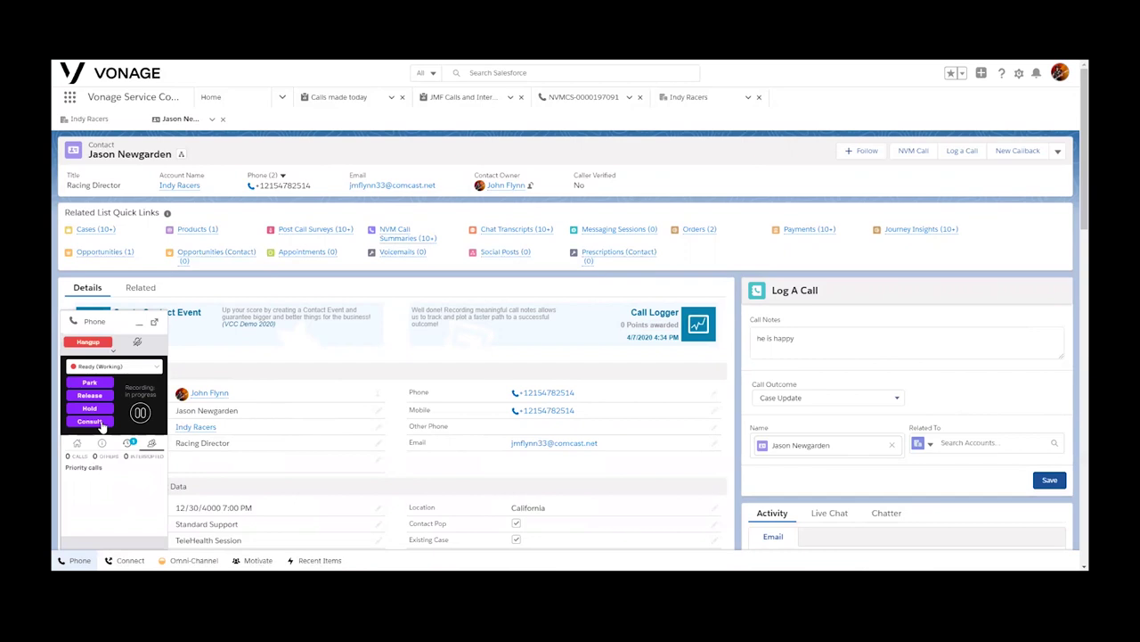
{"action": "left_click", "coordinate": [101, 424]}
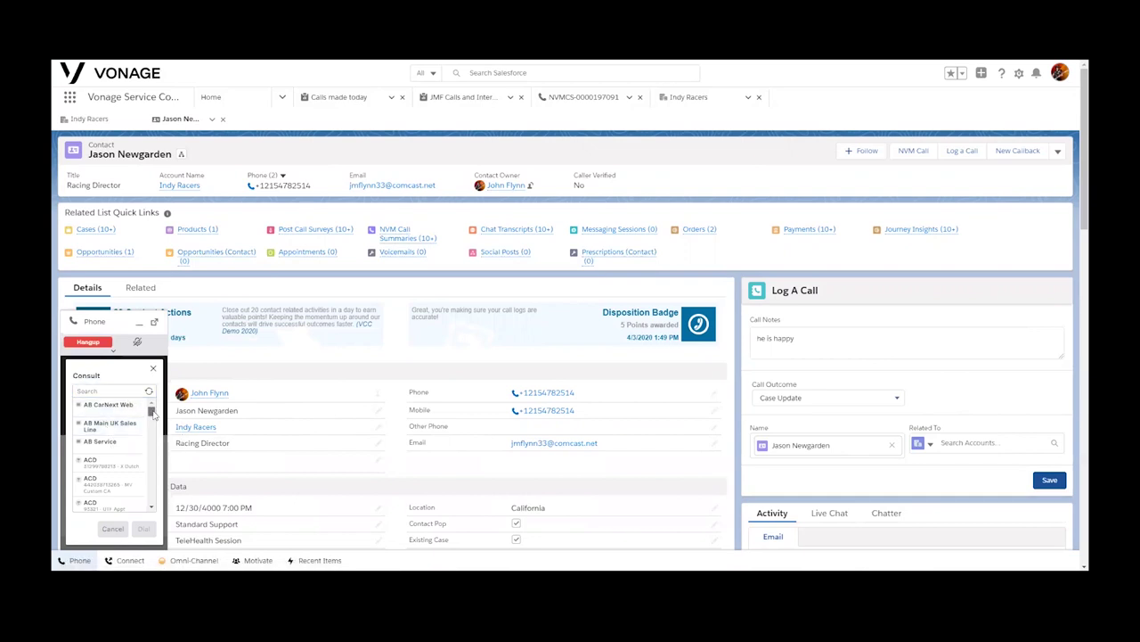
Search the consult directory for 'mi', select a colleague, then close it without dialing
{"action": "left_click_drag", "start_coordinate": [153, 411], "coordinate": [151, 419]}
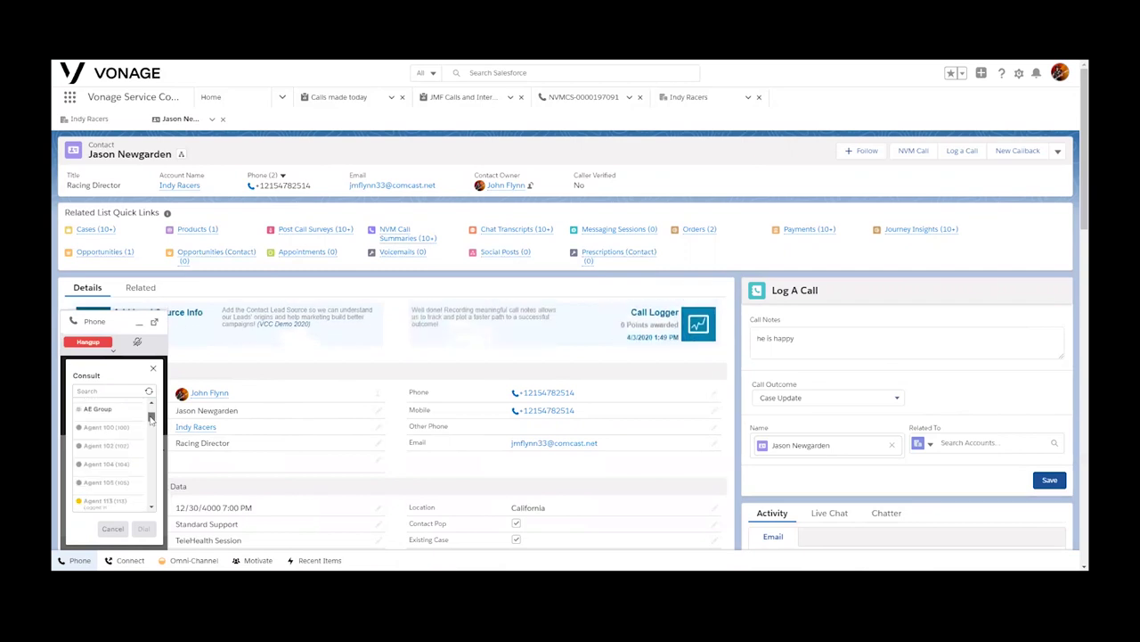
{"action": "left_click_drag", "start_coordinate": [151, 419], "coordinate": [112, 445]}
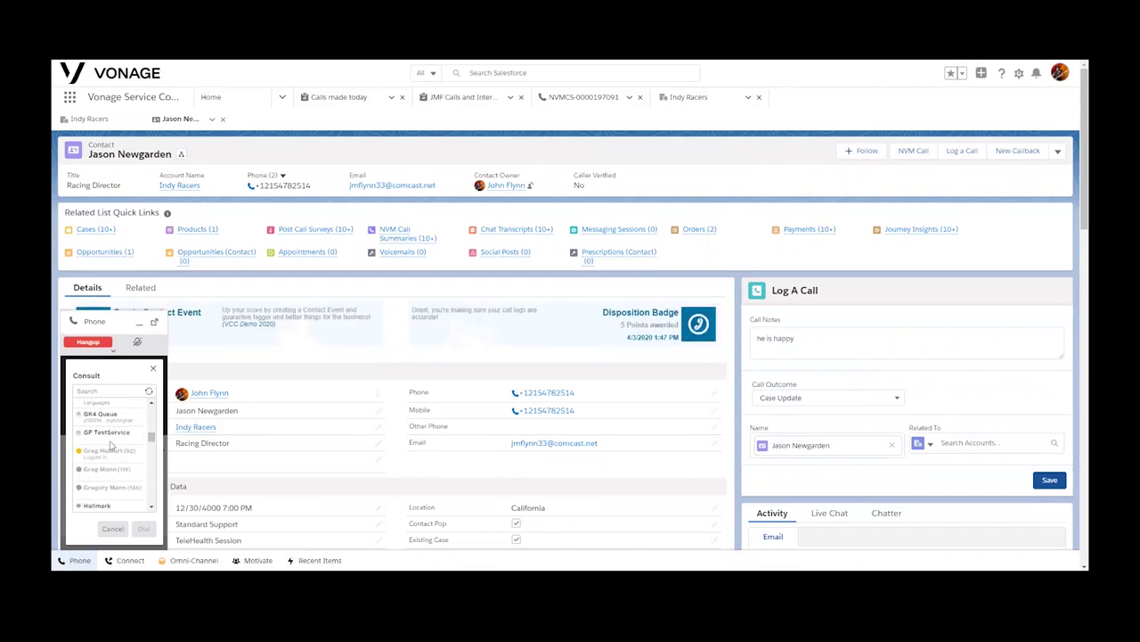
{"action": "scroll", "coordinate": [111, 446], "scroll_direction": "up", "scroll_amount": 3}
{"action": "left_click", "coordinate": [90, 389]}
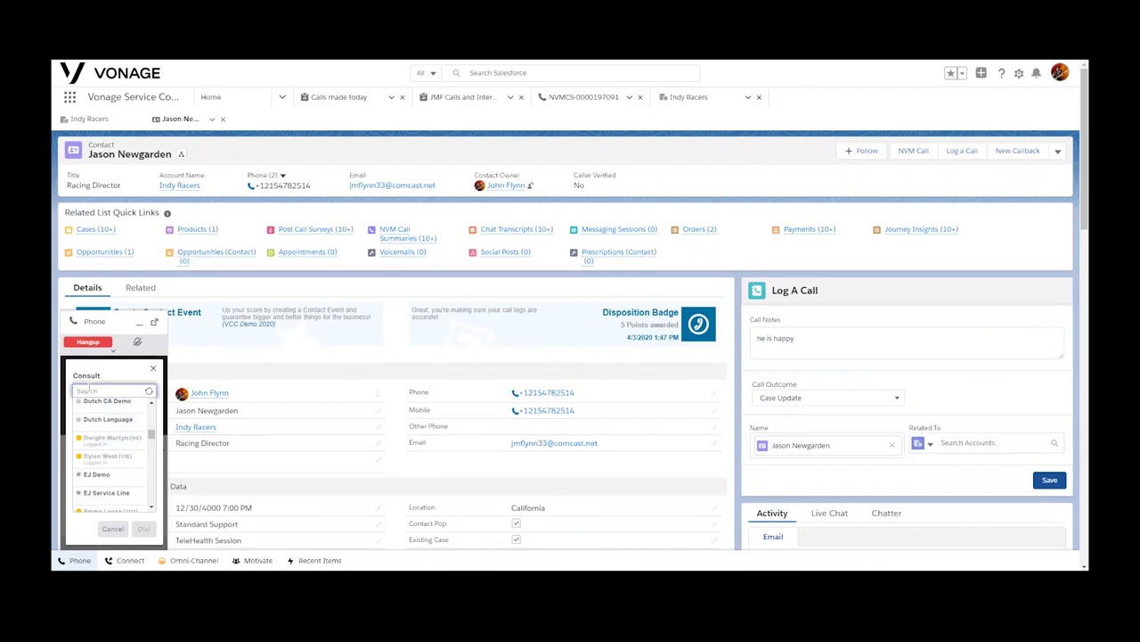
{"action": "type", "text": "sc"}
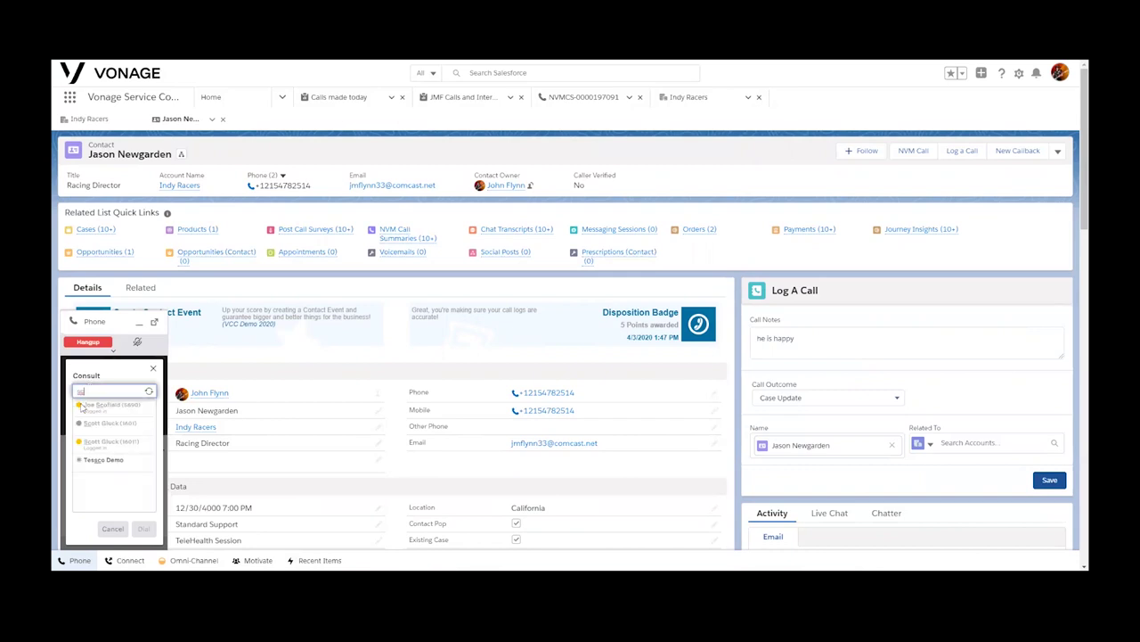
{"action": "key", "text": "BackSpace"}
{"action": "key", "text": "BackSpace"}
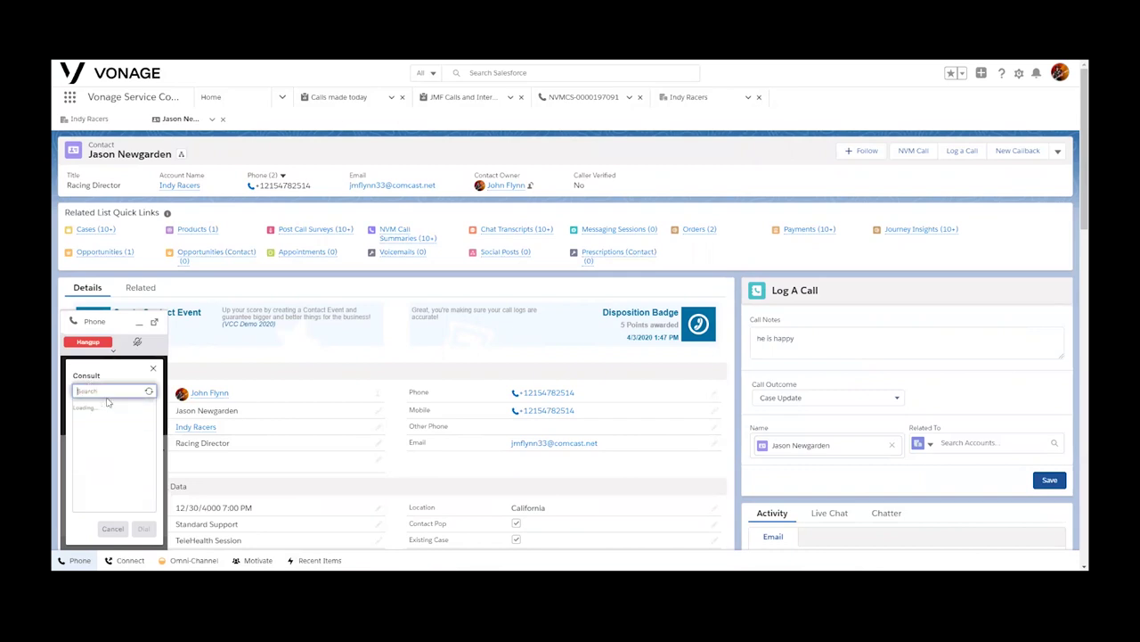
{"action": "type", "text": "mi"}
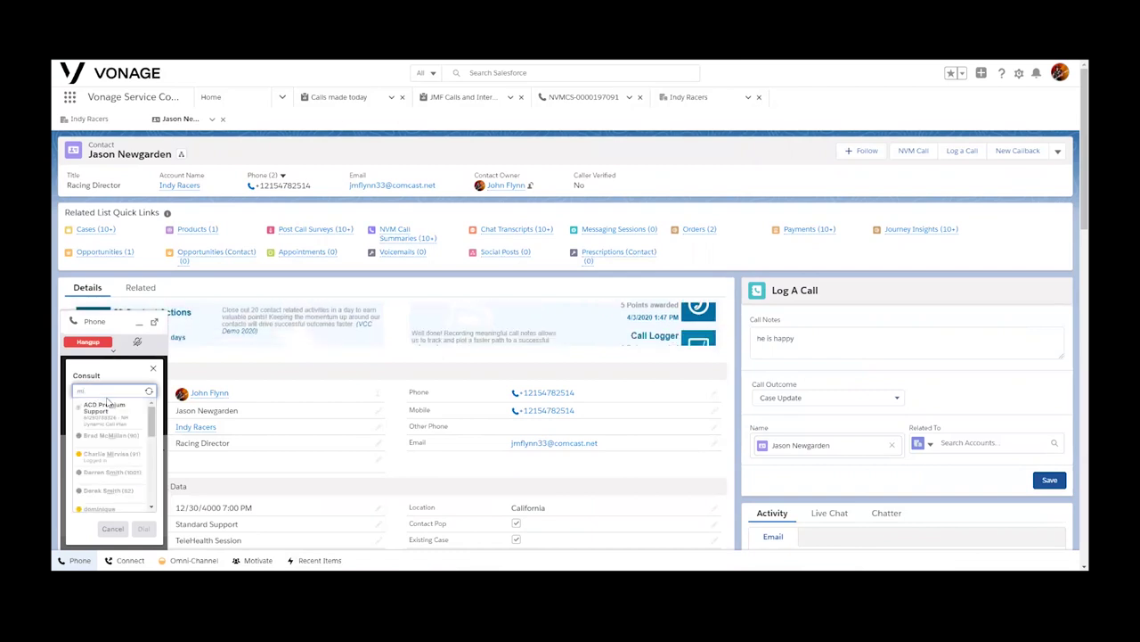
{"action": "scroll", "coordinate": [95, 433], "scroll_direction": "down", "scroll_amount": 2}
{"action": "scroll", "coordinate": [96, 434], "scroll_direction": "up", "scroll_amount": 1}
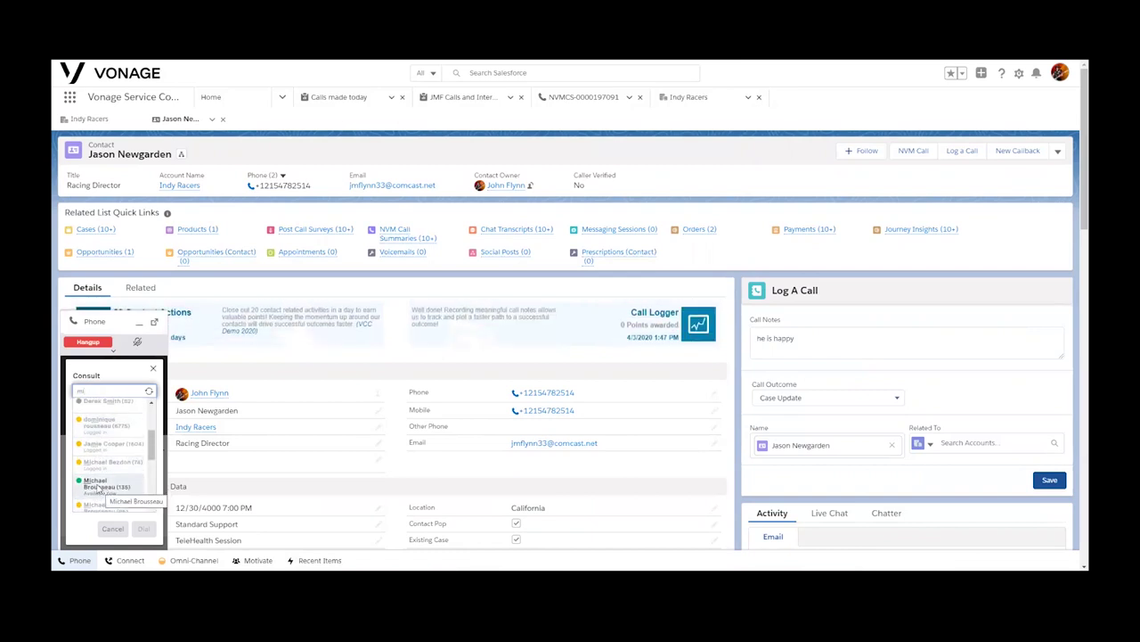
{"action": "left_click", "coordinate": [94, 487]}
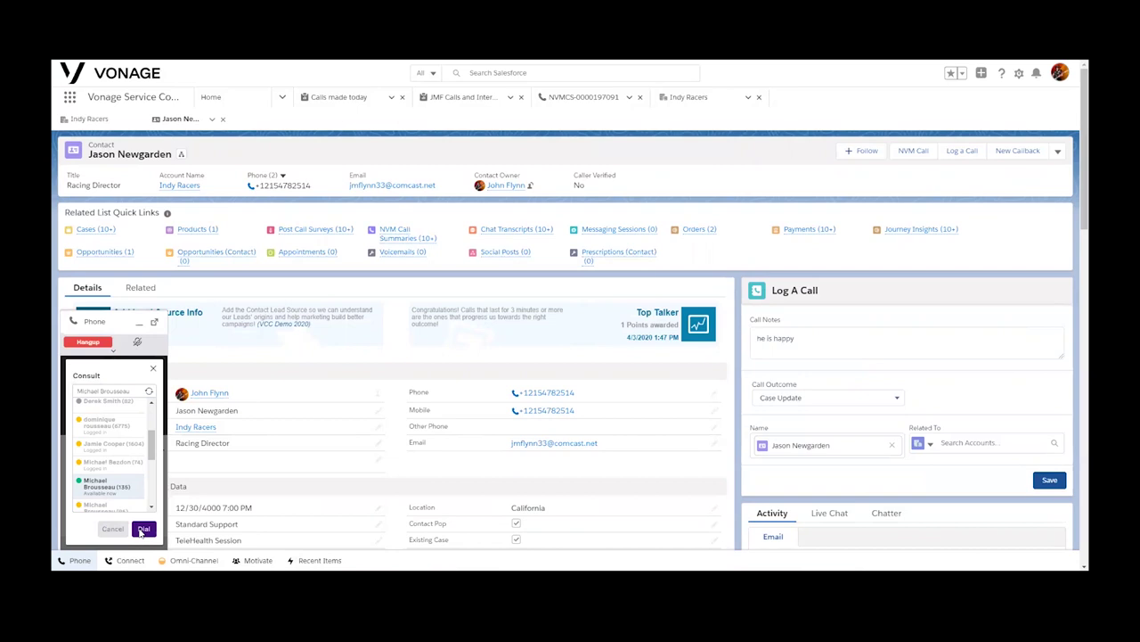
{"action": "left_click", "coordinate": [153, 369]}
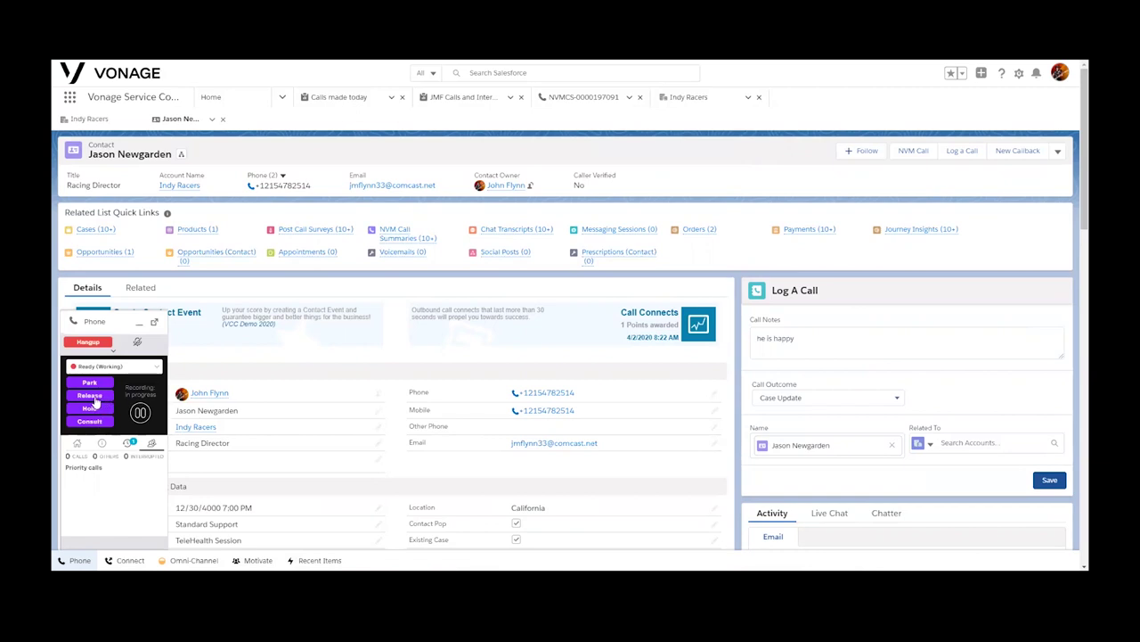
End the outbound call, minimize the softphone, and scroll to the contact's past calls
{"action": "left_click", "coordinate": [94, 398]}
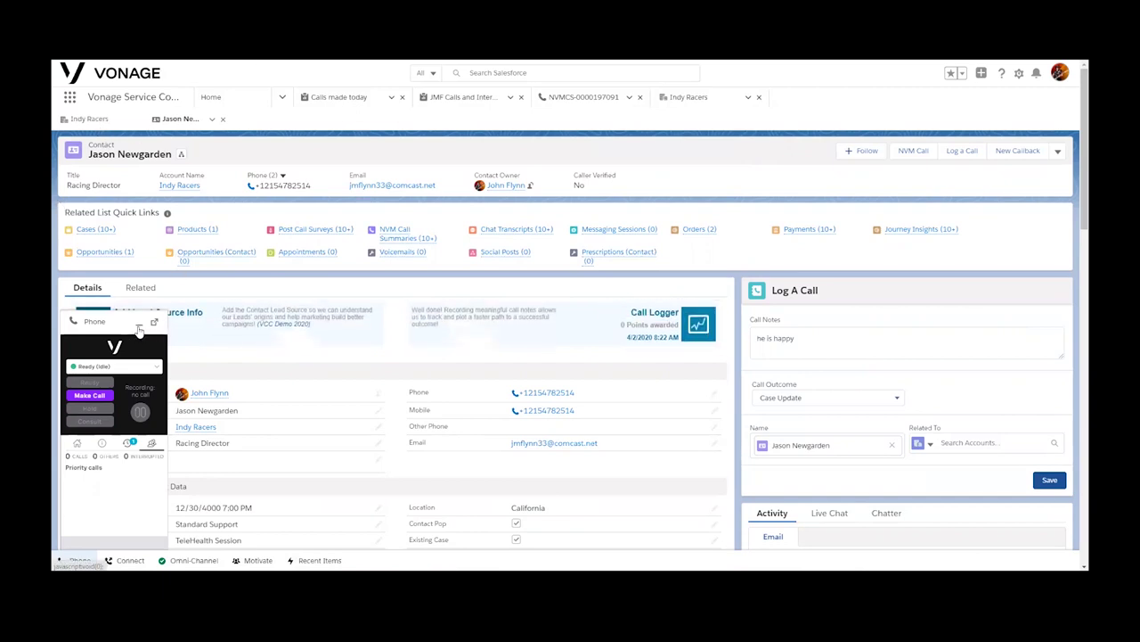
{"action": "left_click", "coordinate": [138, 329]}
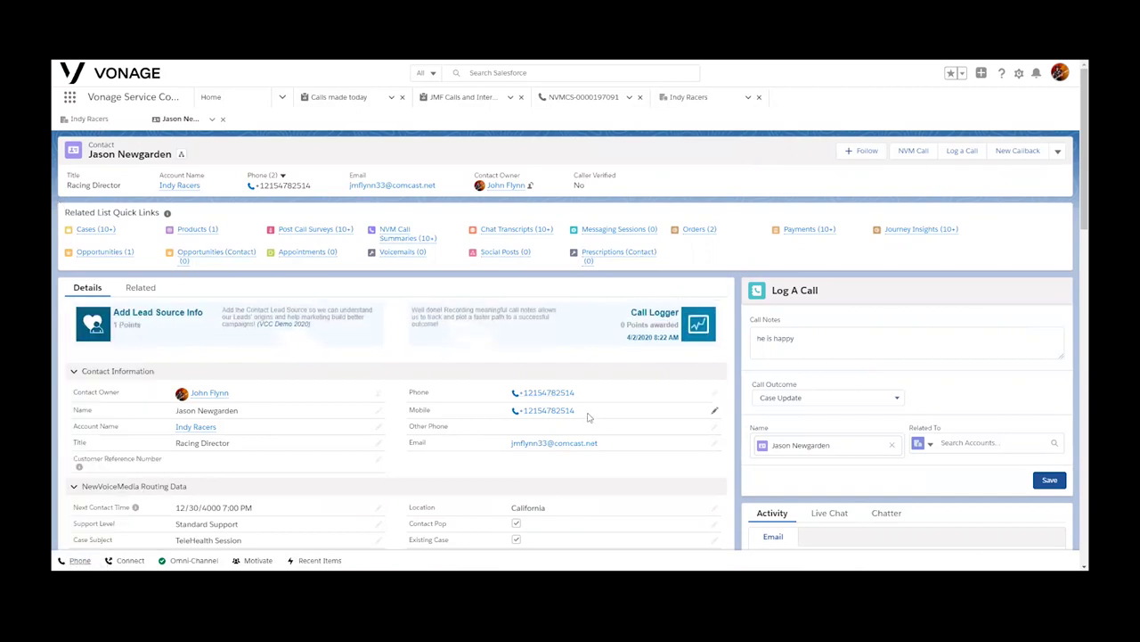
{"action": "scroll", "coordinate": [585, 415], "scroll_direction": "down", "scroll_amount": 10}
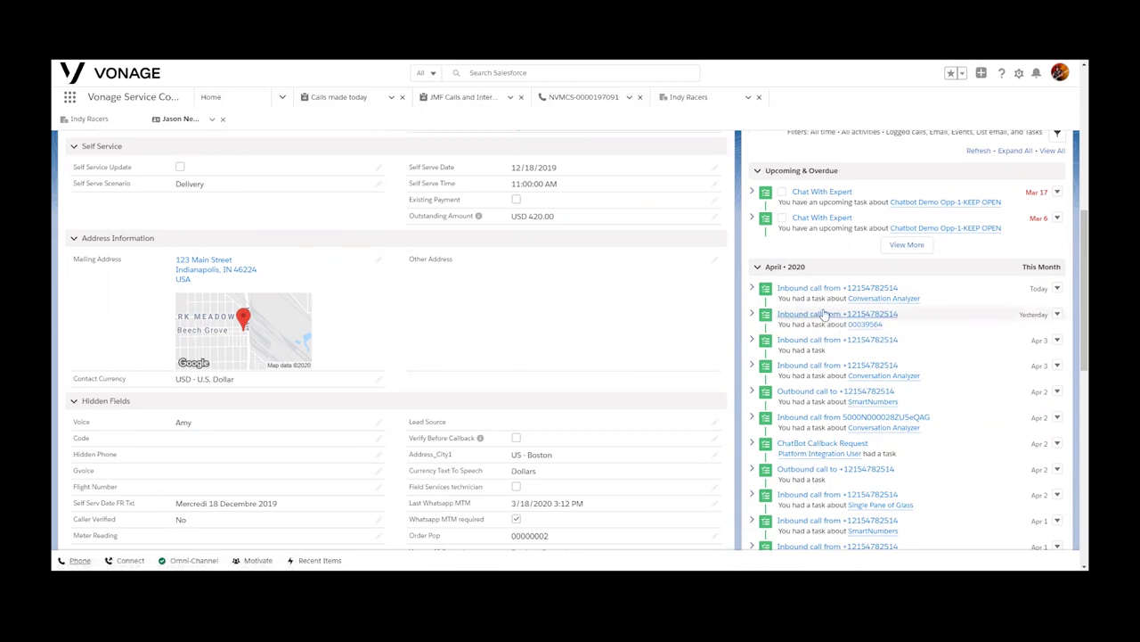
Open the most recent inbound call task and scroll to its Call Recording Player
{"action": "left_click", "coordinate": [824, 289]}
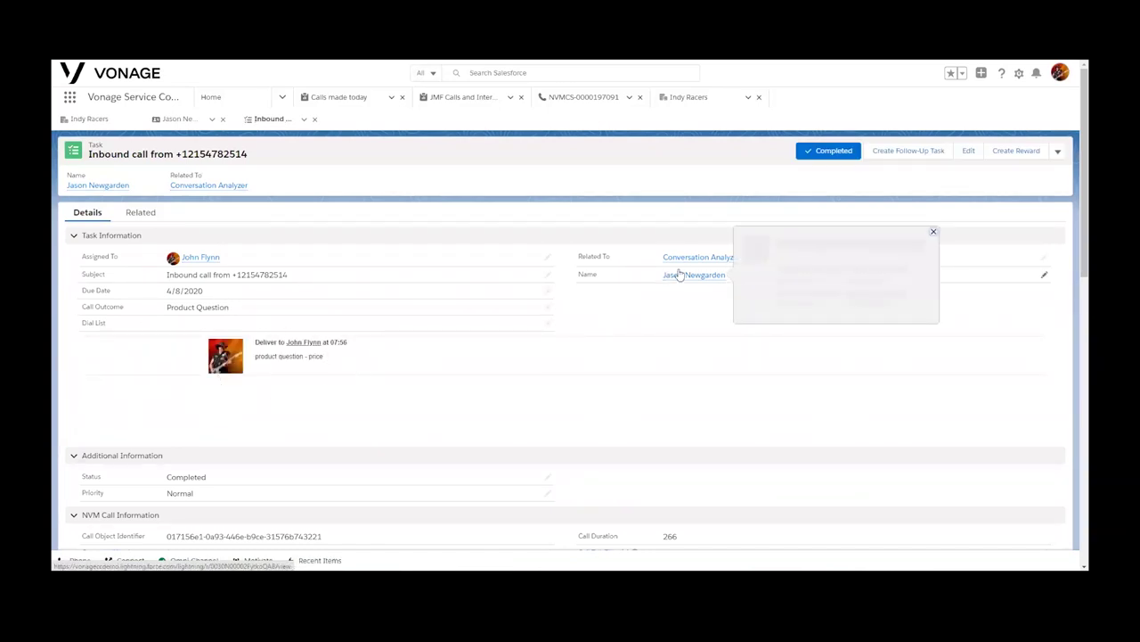
{"action": "mouse_move", "coordinate": [684, 259]}
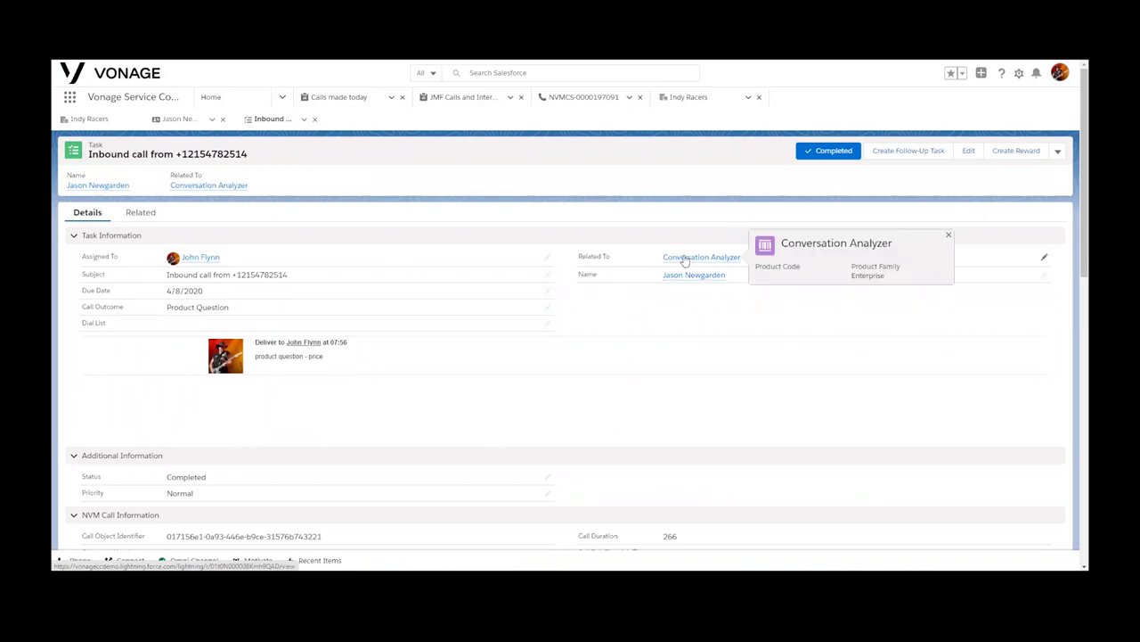
{"action": "scroll", "coordinate": [636, 294], "scroll_direction": "down", "scroll_amount": 2}
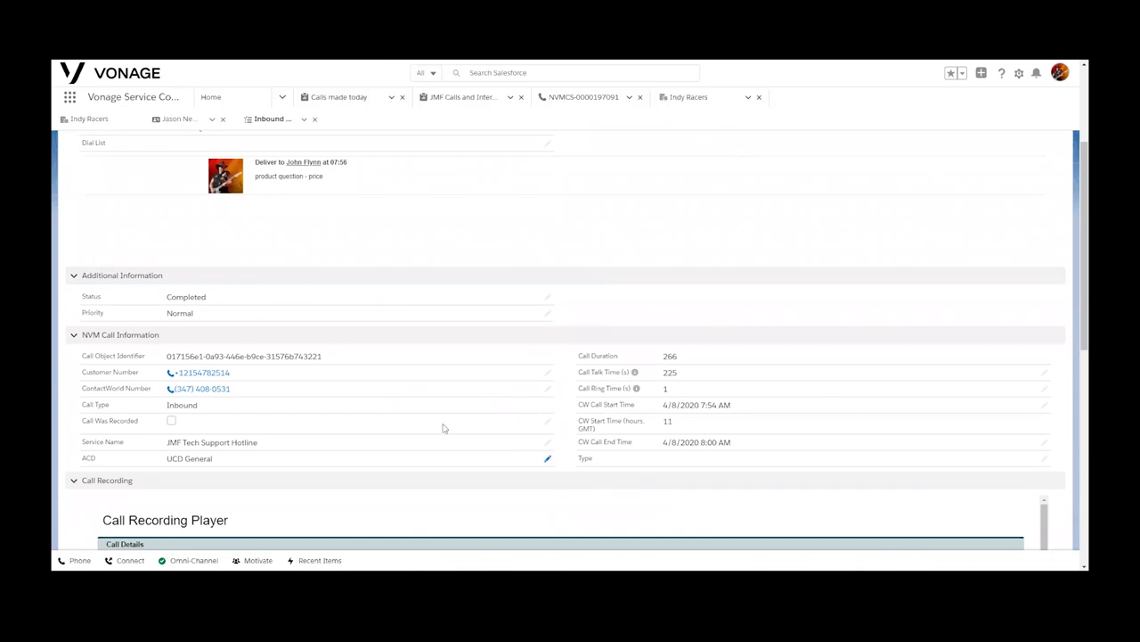
{"action": "scroll", "coordinate": [147, 354], "scroll_direction": "down", "scroll_amount": 2}
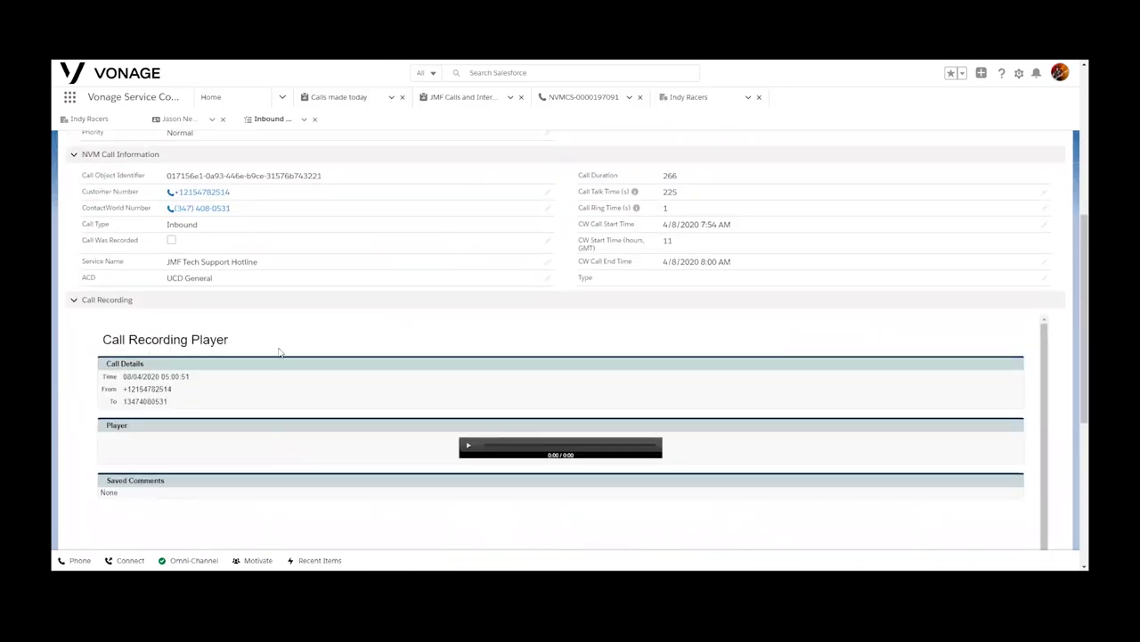
Play the recording, pause at 0:54, and save the comment 'great opening'
{"action": "left_click", "coordinate": [468, 446]}
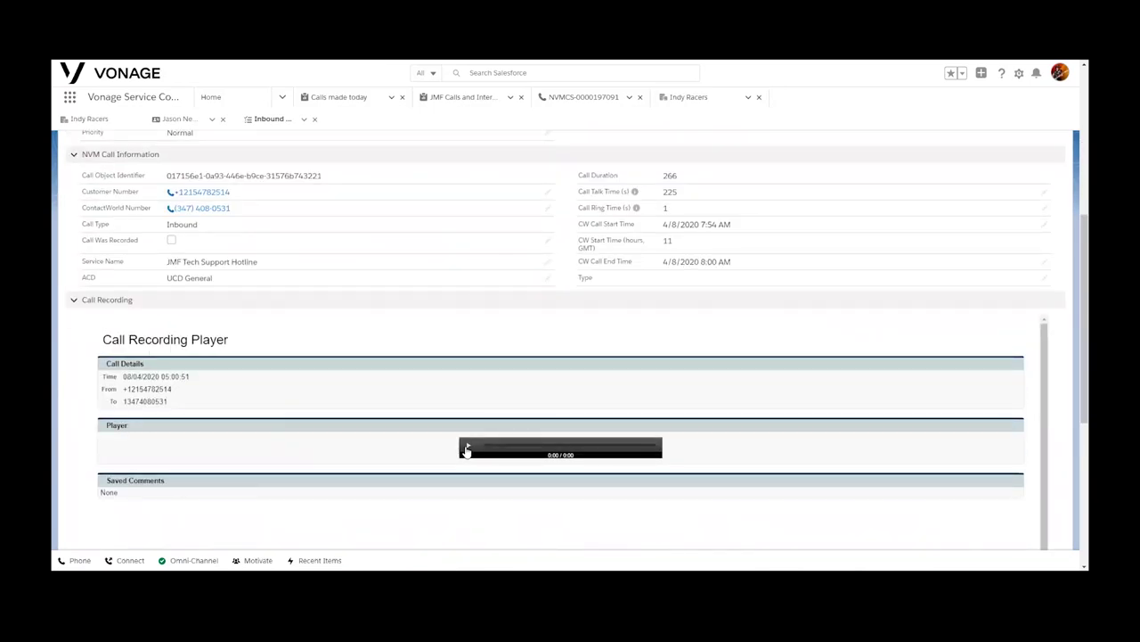
{"action": "left_click", "coordinate": [520, 448]}
{"action": "left_click", "coordinate": [469, 449]}
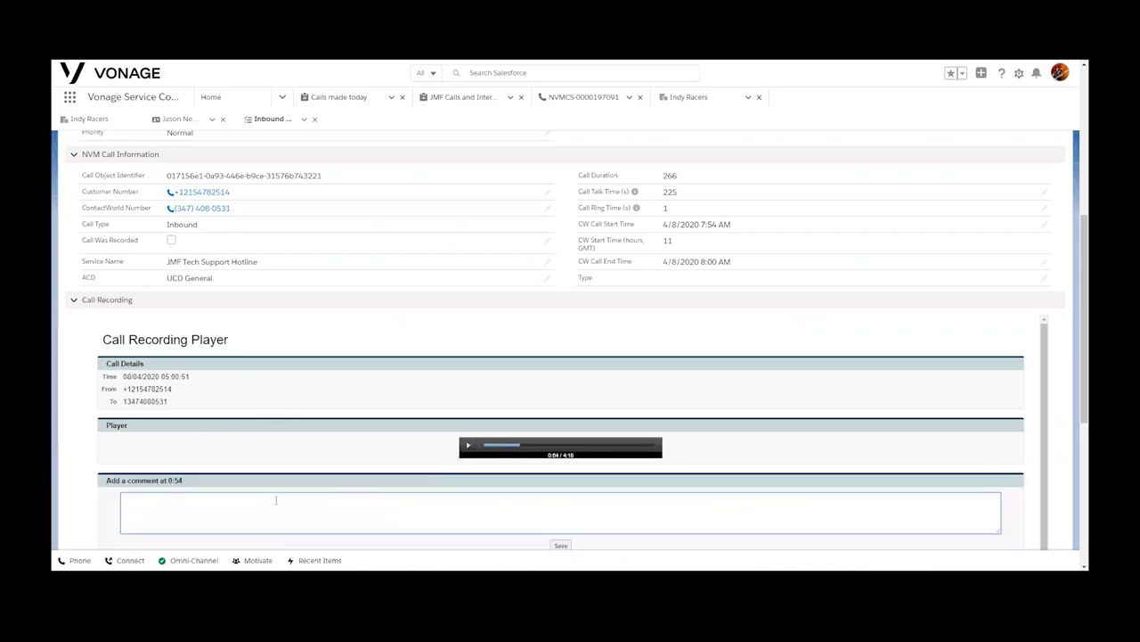
{"action": "scroll", "coordinate": [175, 484], "scroll_direction": "down", "scroll_amount": 1}
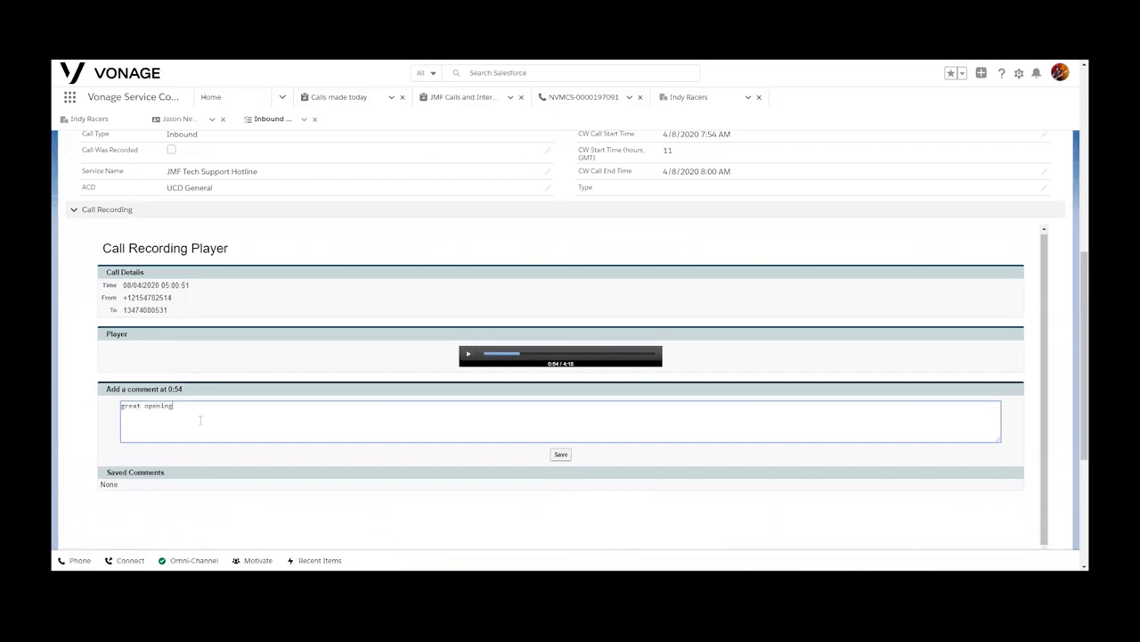
{"action": "left_click", "coordinate": [560, 455]}
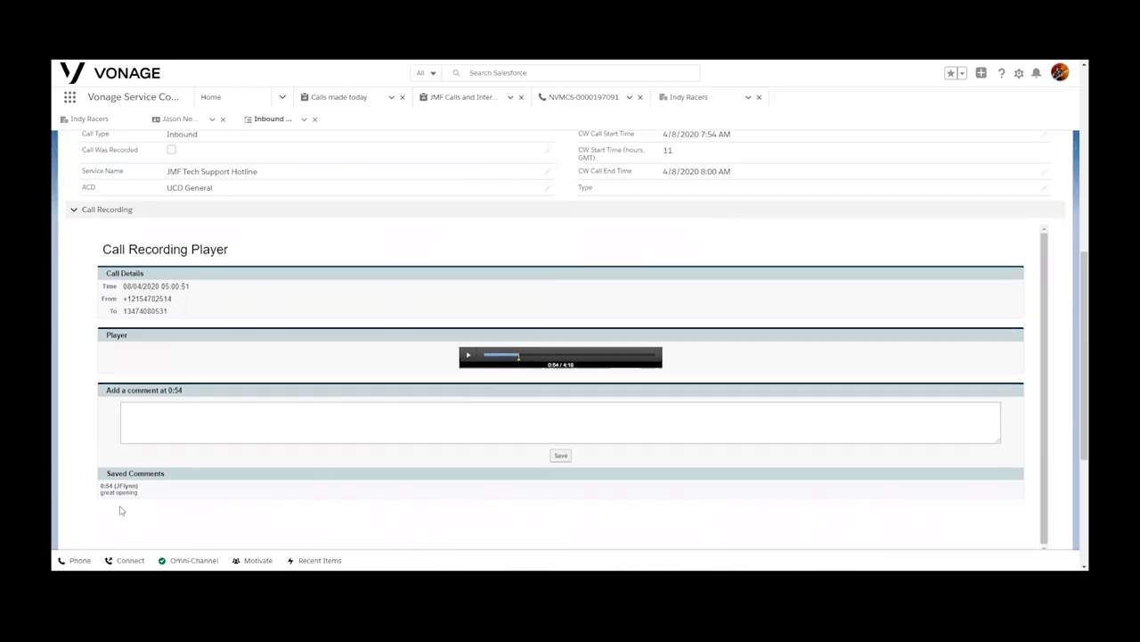
{"action": "scroll", "coordinate": [461, 311], "scroll_direction": "up", "scroll_amount": 10}
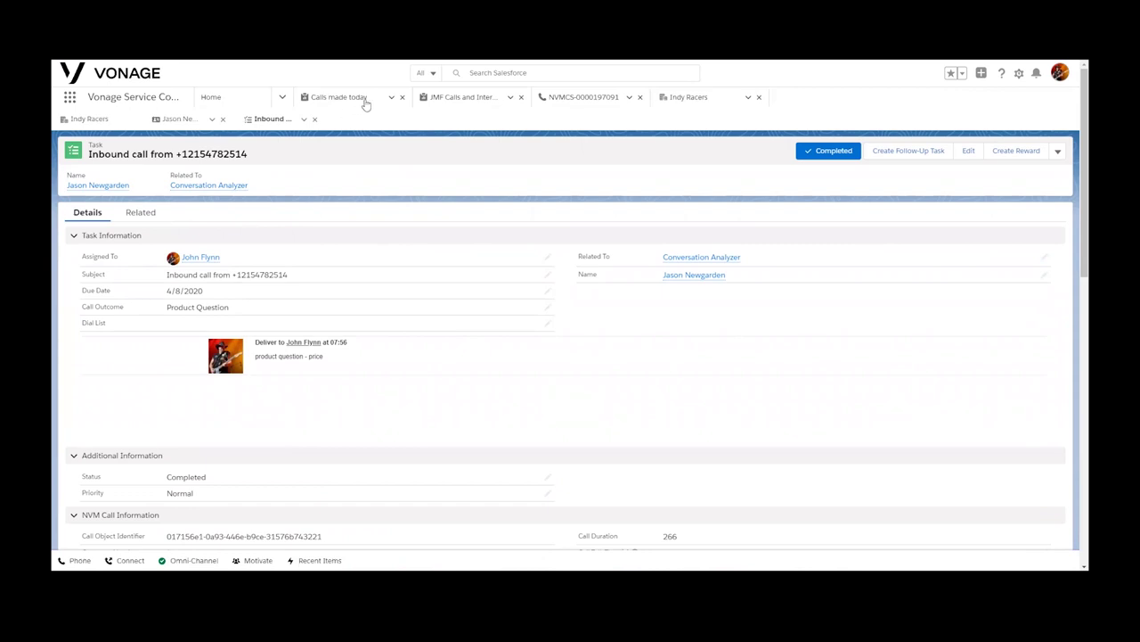
Switch to the JMF Calls and Interactions report and look over its chart
{"action": "left_click", "coordinate": [474, 105]}
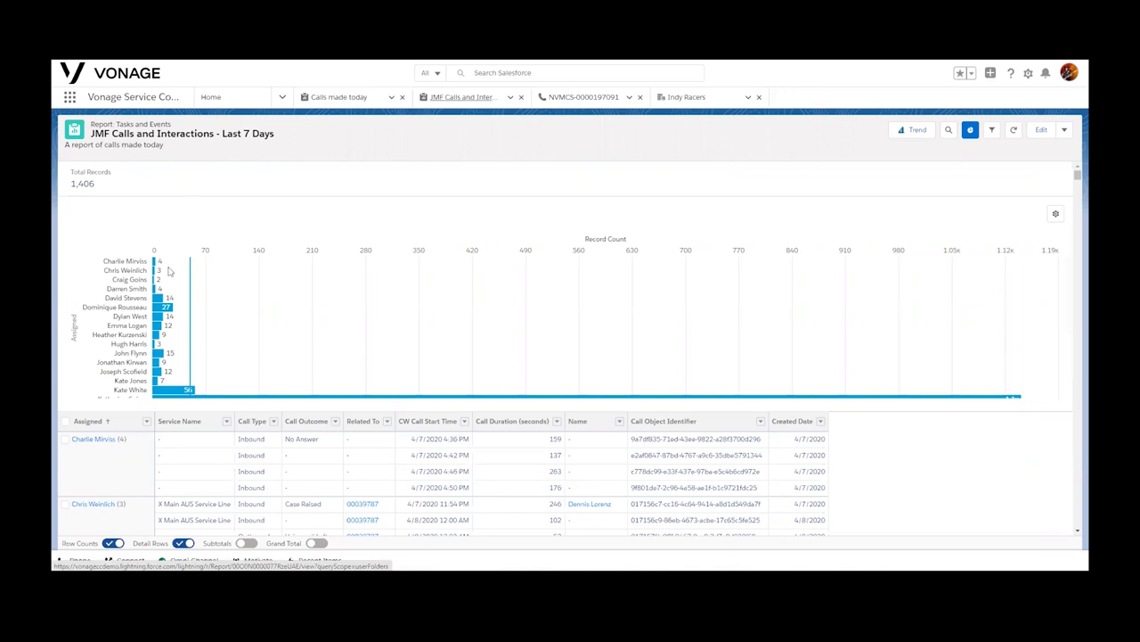
{"action": "scroll", "coordinate": [170, 275], "scroll_direction": "down", "scroll_amount": 1}
{"action": "scroll", "coordinate": [169, 278], "scroll_direction": "up", "scroll_amount": 1}
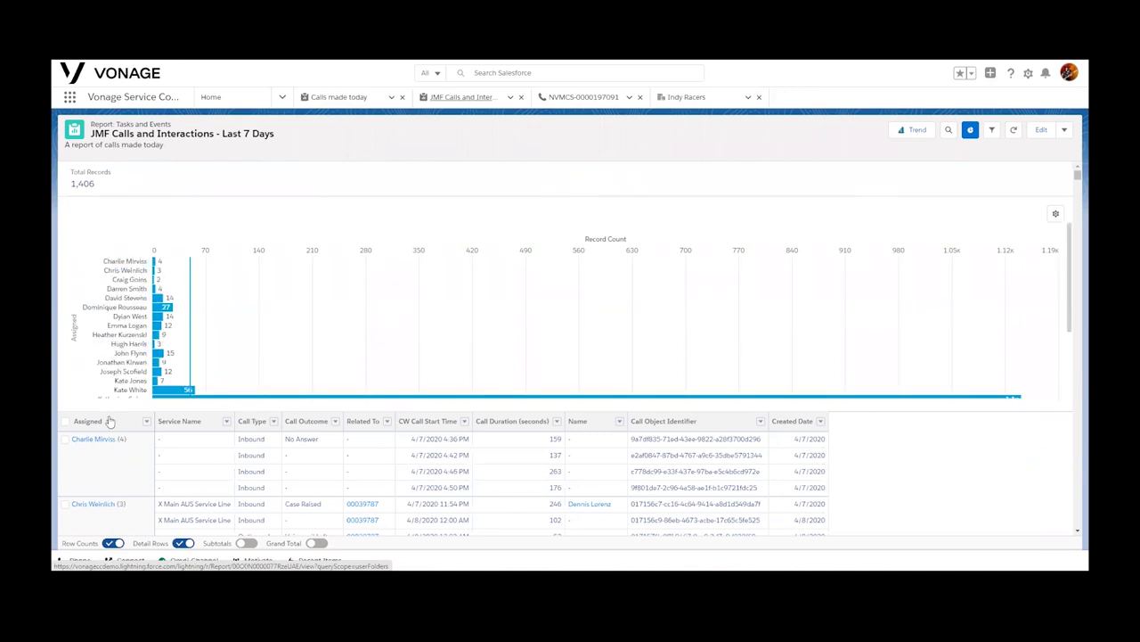
{"action": "scroll", "coordinate": [356, 282], "scroll_direction": "down", "scroll_amount": 4}
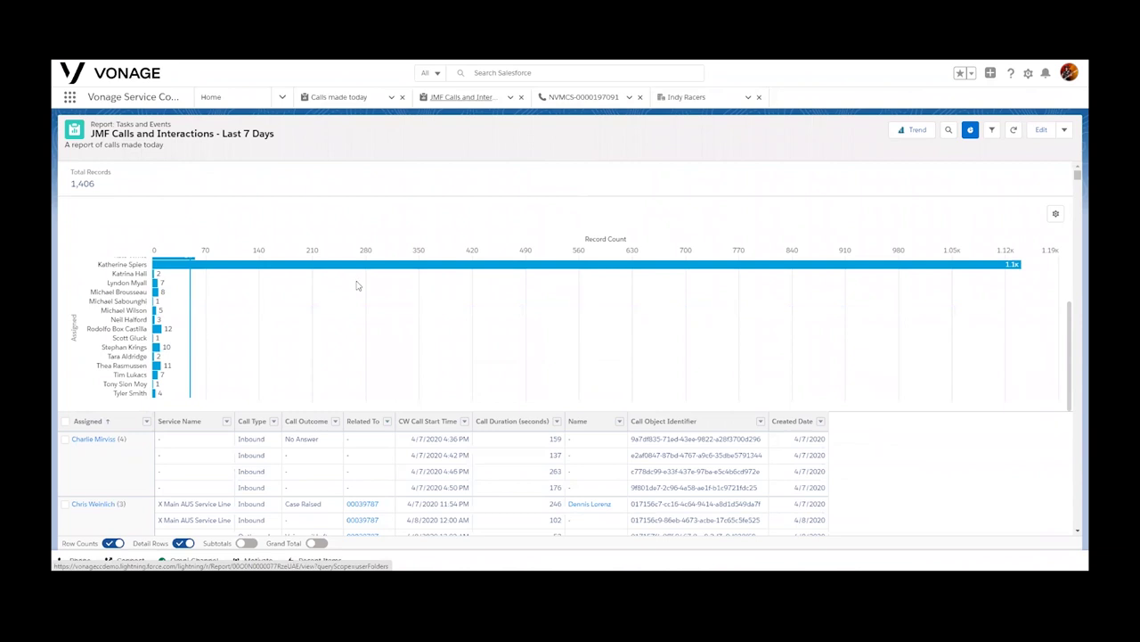
{"action": "scroll", "coordinate": [527, 329], "scroll_direction": "up", "scroll_amount": 2}
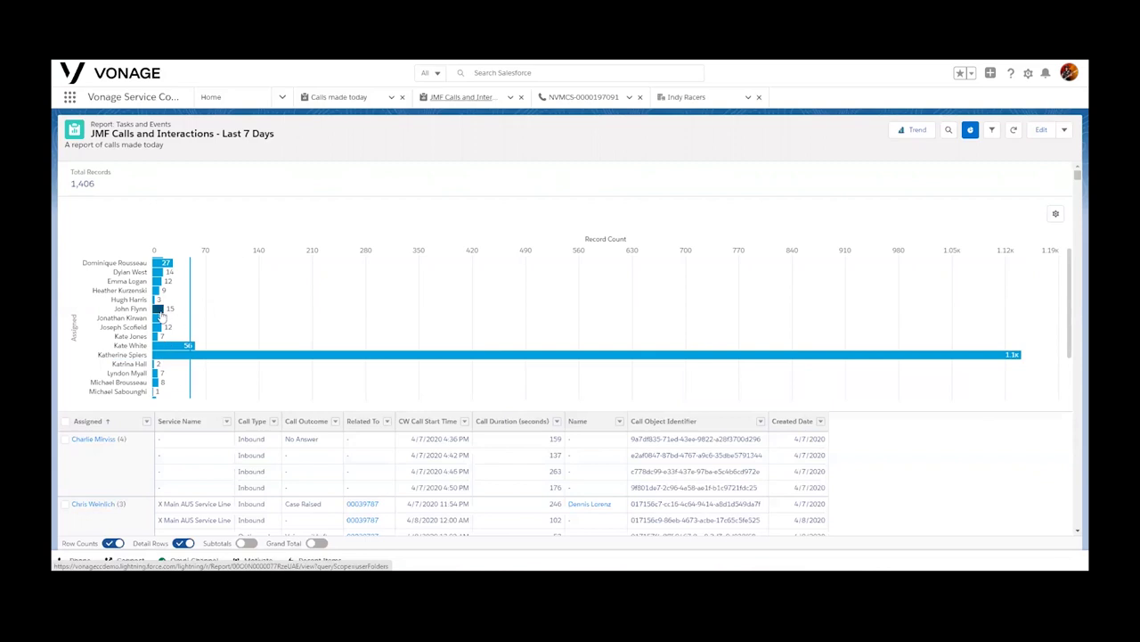
Filter the report to the agent whose bar shows 15 calls and review the rows
{"action": "left_click", "coordinate": [159, 310]}
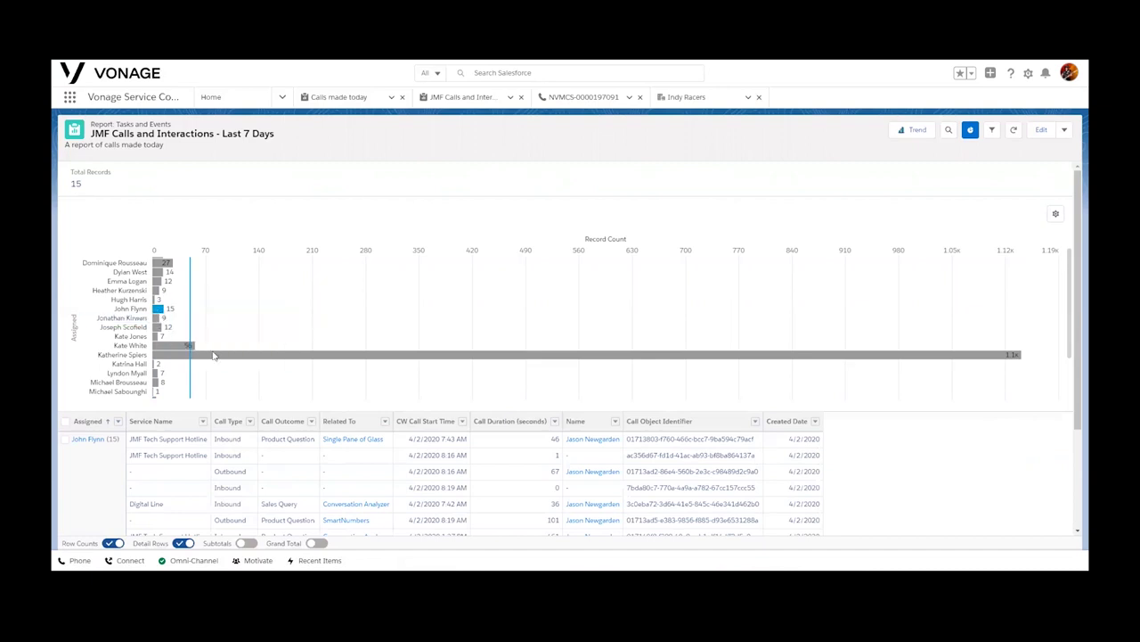
{"action": "scroll", "coordinate": [227, 378], "scroll_direction": "down", "scroll_amount": 2}
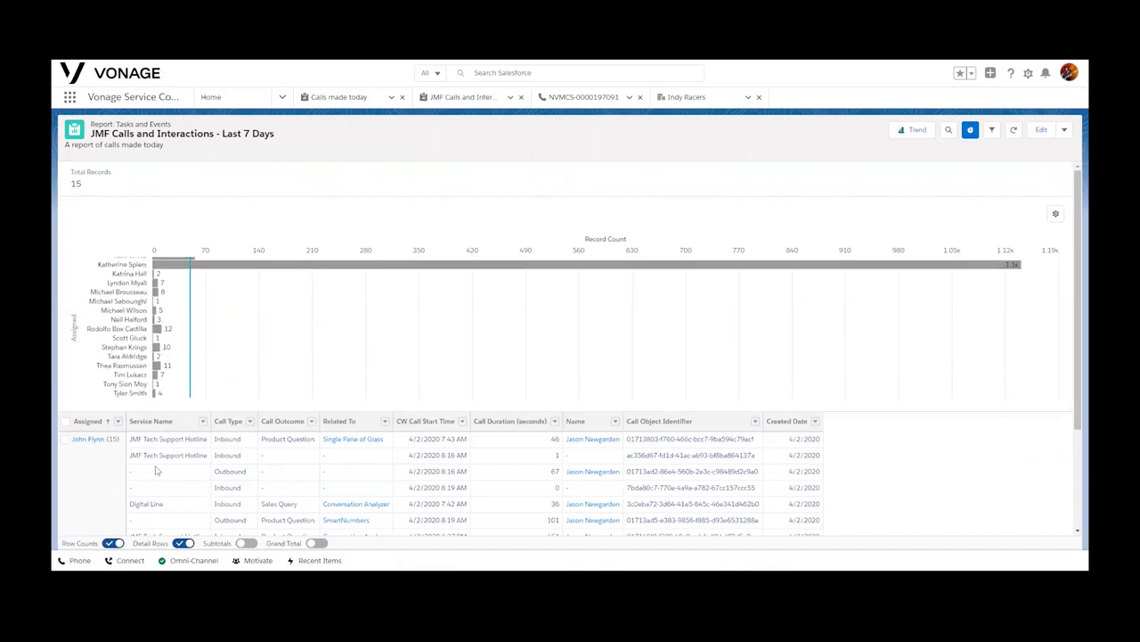
{"action": "scroll", "coordinate": [98, 482], "scroll_direction": "down", "scroll_amount": 1}
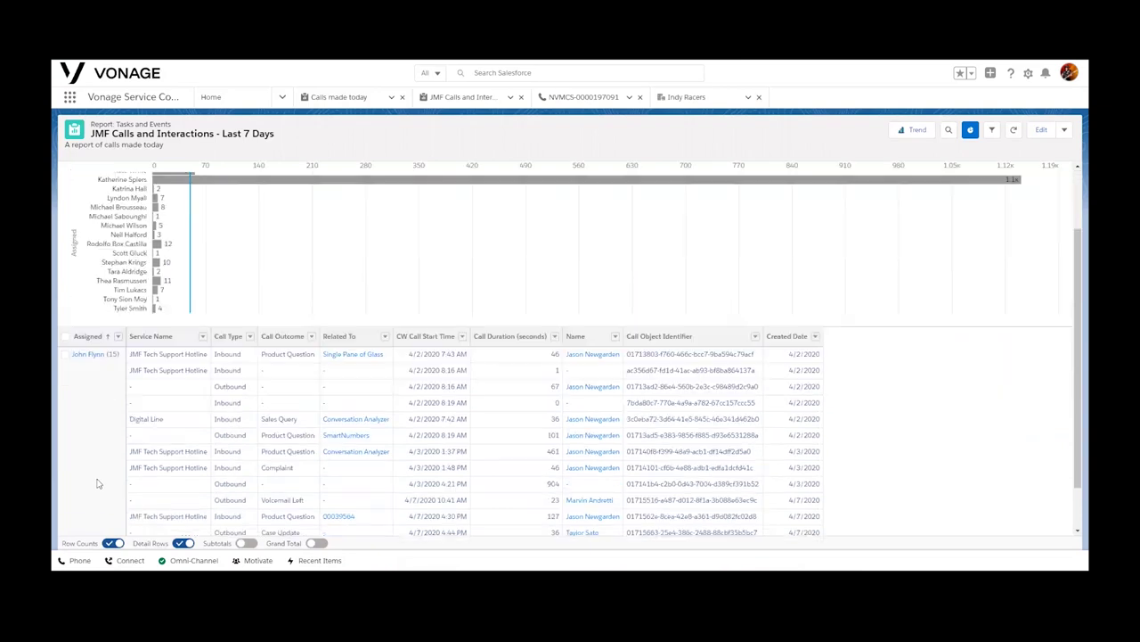
{"action": "scroll", "coordinate": [98, 483], "scroll_direction": "down", "scroll_amount": 1}
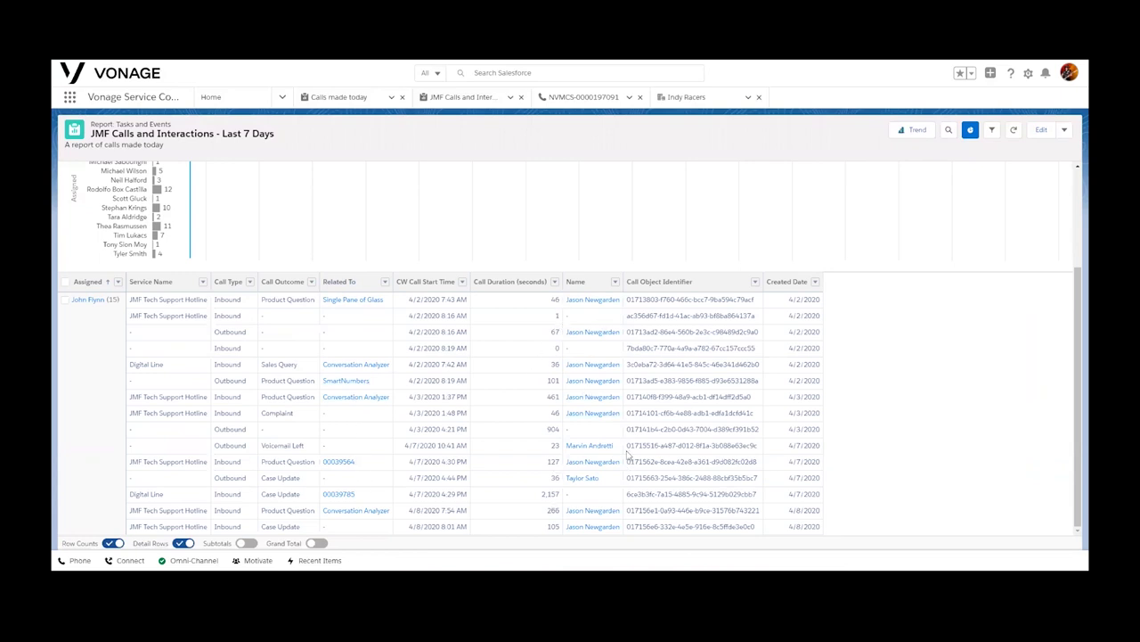
Add the Call Recording Link column, run the report, then switch to the inbound call record
{"action": "left_click", "coordinate": [1041, 131]}
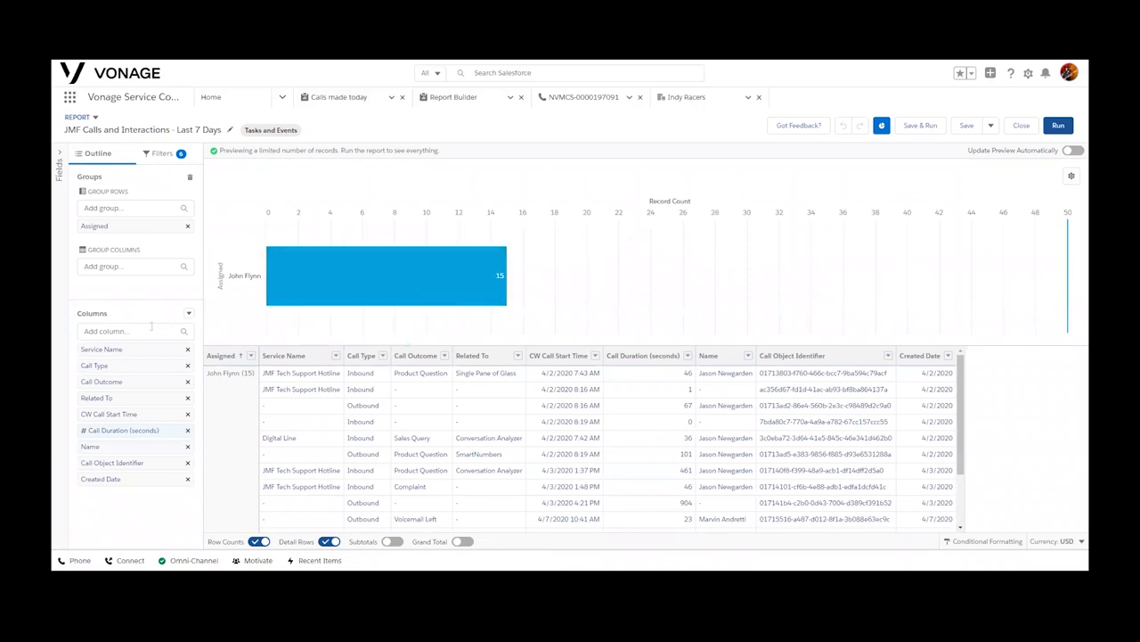
{"action": "left_click", "coordinate": [110, 331]}
{"action": "type", "text": "call"}
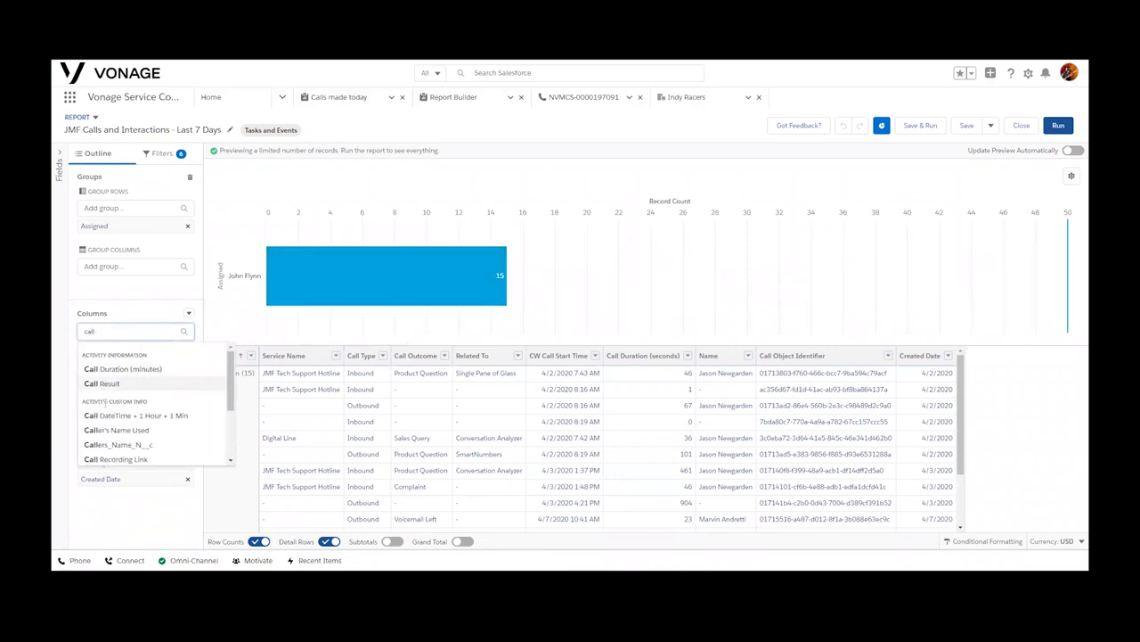
{"action": "left_click", "coordinate": [124, 460]}
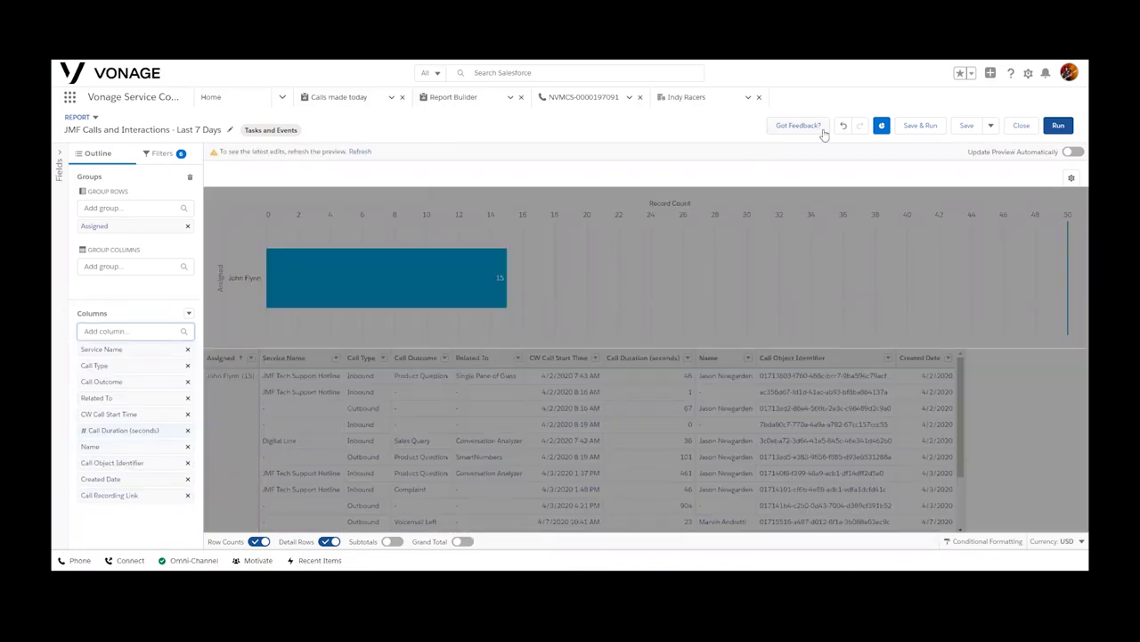
{"action": "left_click", "coordinate": [1057, 126]}
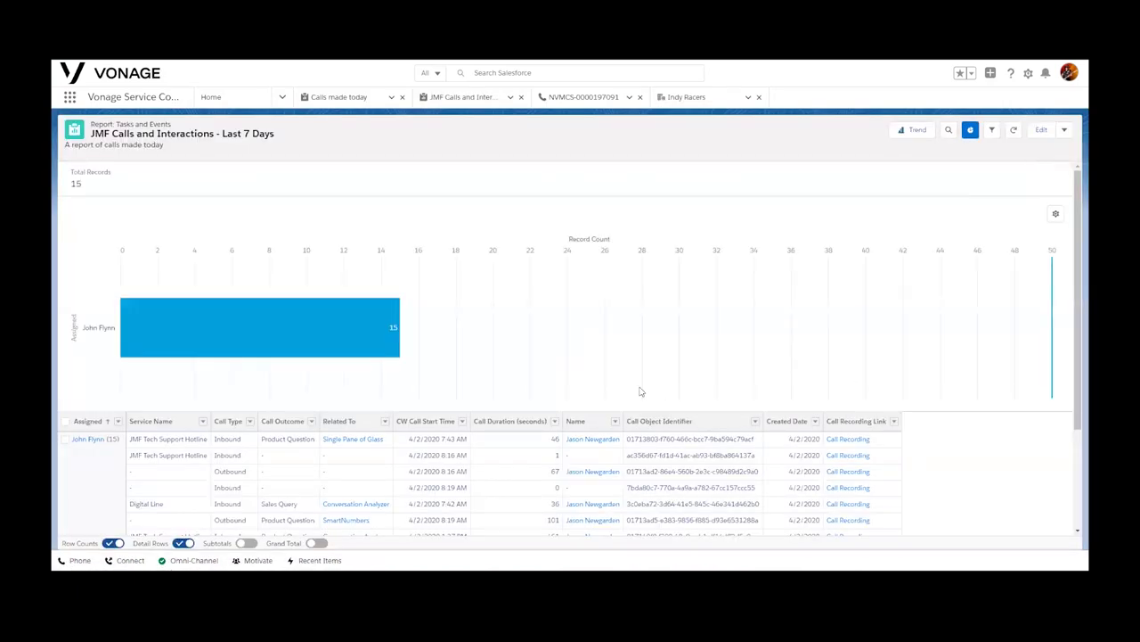
{"action": "scroll", "coordinate": [852, 325], "scroll_direction": "down", "scroll_amount": 2}
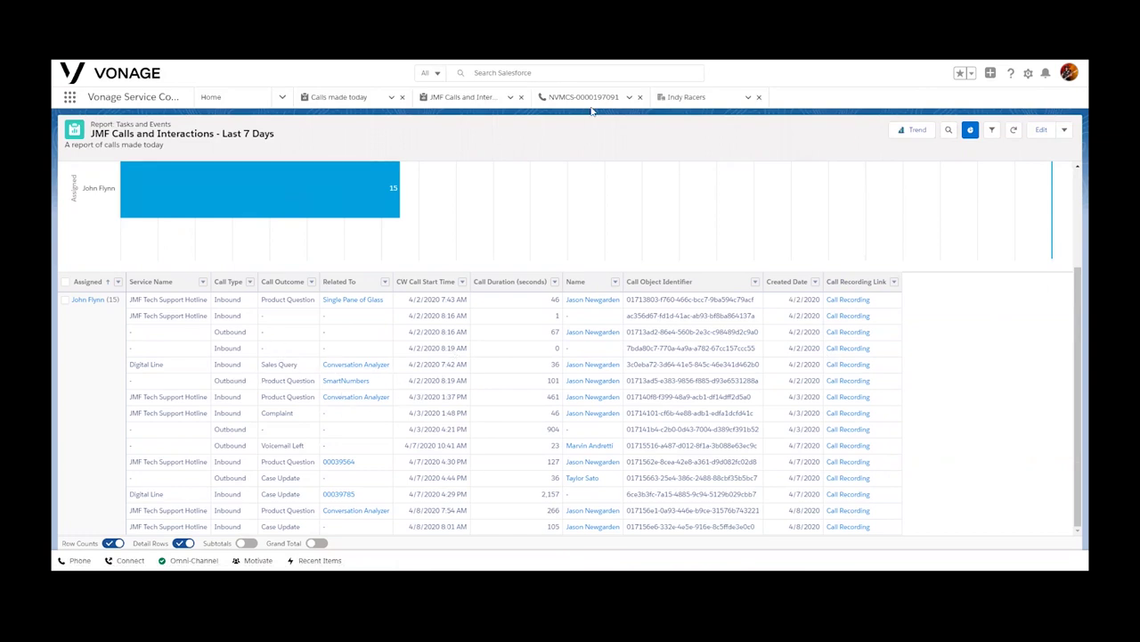
{"action": "scroll", "coordinate": [458, 337], "scroll_direction": "up", "scroll_amount": 2}
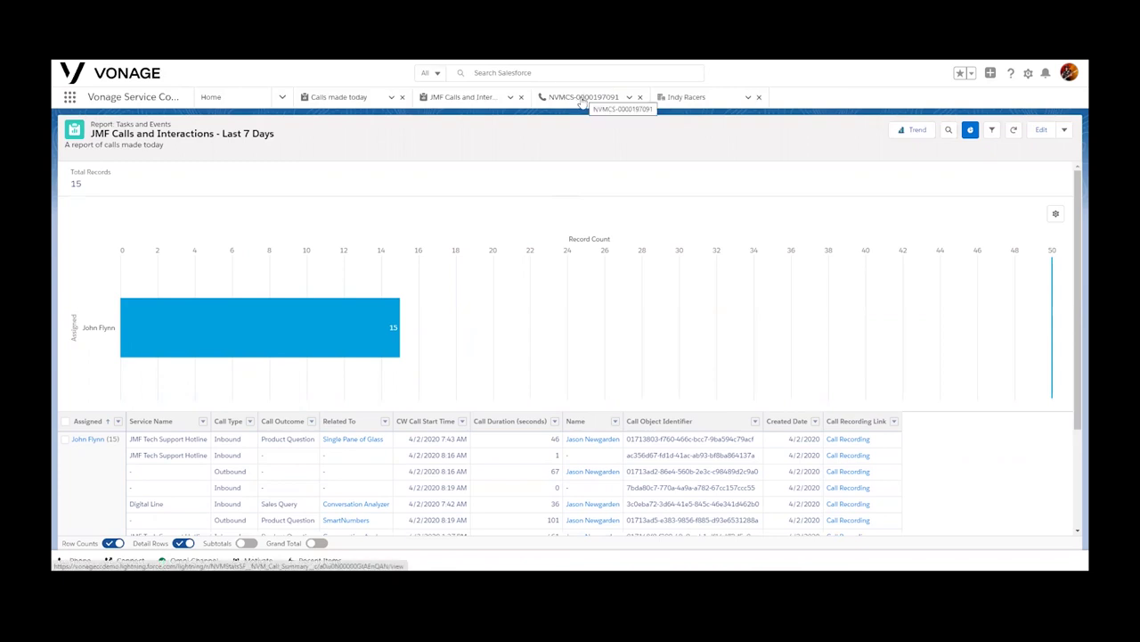
{"action": "left_click", "coordinate": [581, 100]}
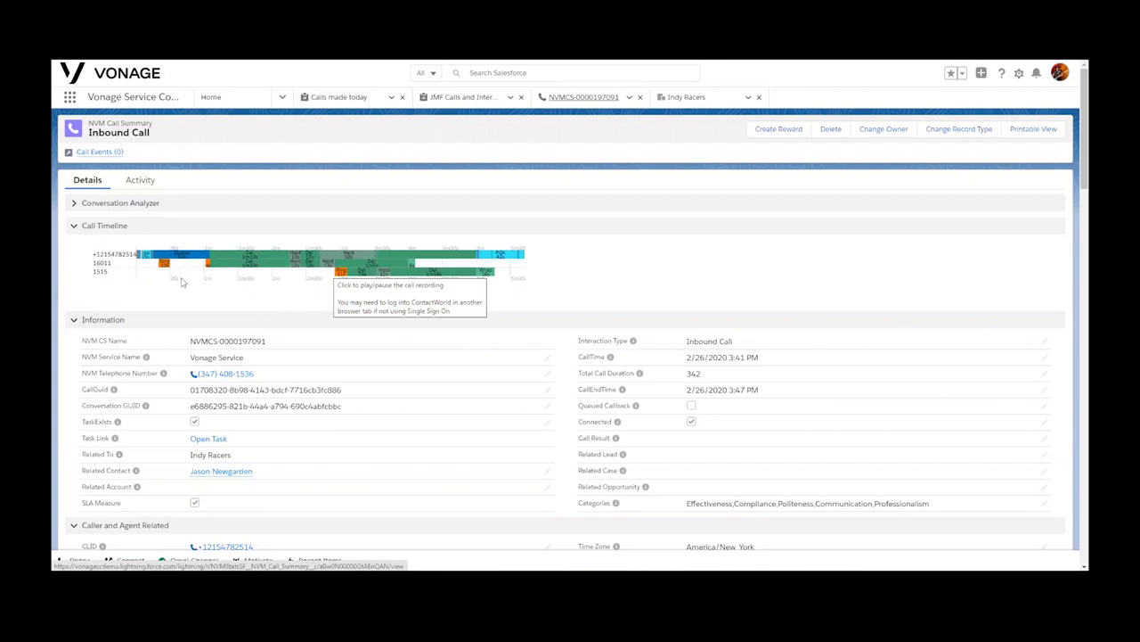
{"action": "scroll", "coordinate": [182, 285], "scroll_direction": "down", "scroll_amount": 1}
{"action": "scroll", "coordinate": [183, 285], "scroll_direction": "down", "scroll_amount": 1}
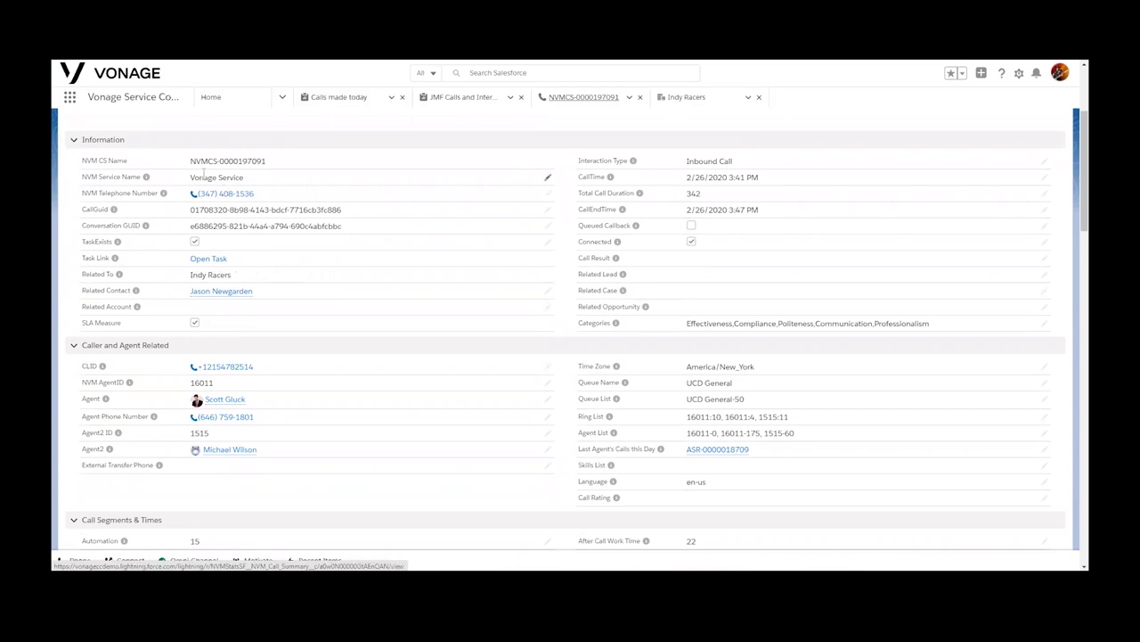
{"action": "scroll", "coordinate": [204, 176], "scroll_direction": "down", "scroll_amount": 1}
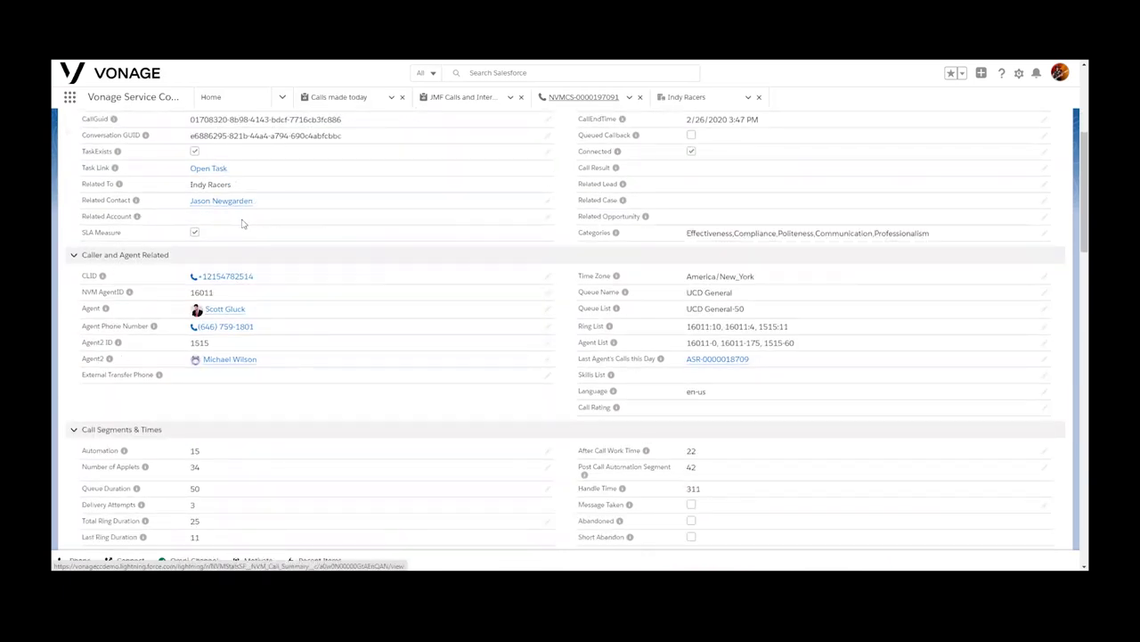
{"action": "scroll", "coordinate": [629, 423], "scroll_direction": "down", "scroll_amount": 3}
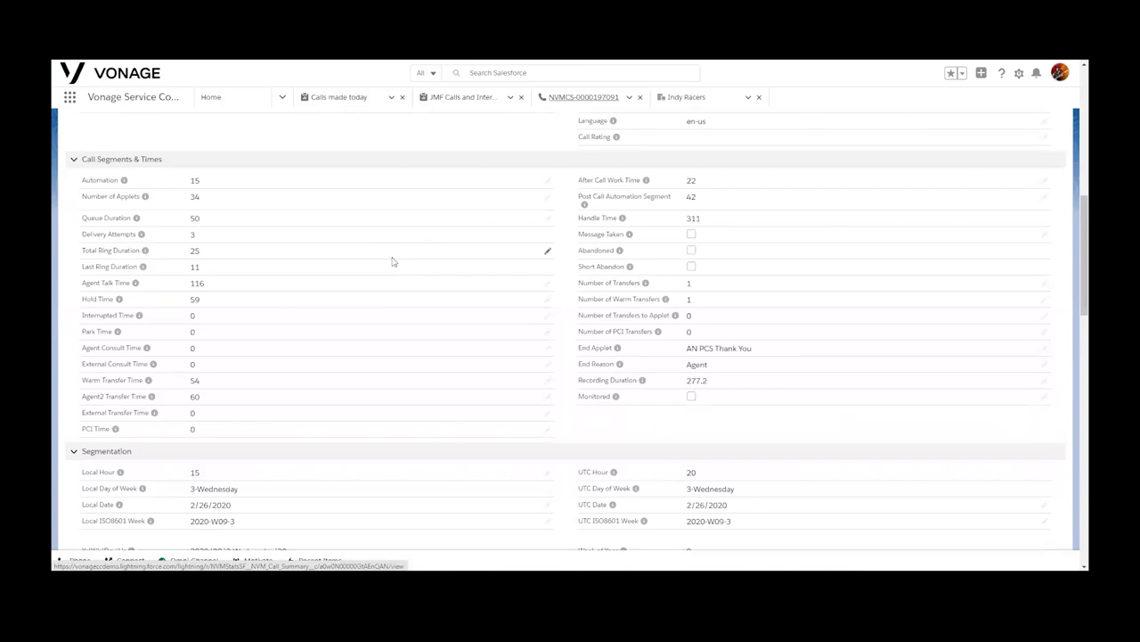
{"action": "scroll", "coordinate": [353, 272], "scroll_direction": "up", "scroll_amount": 10}
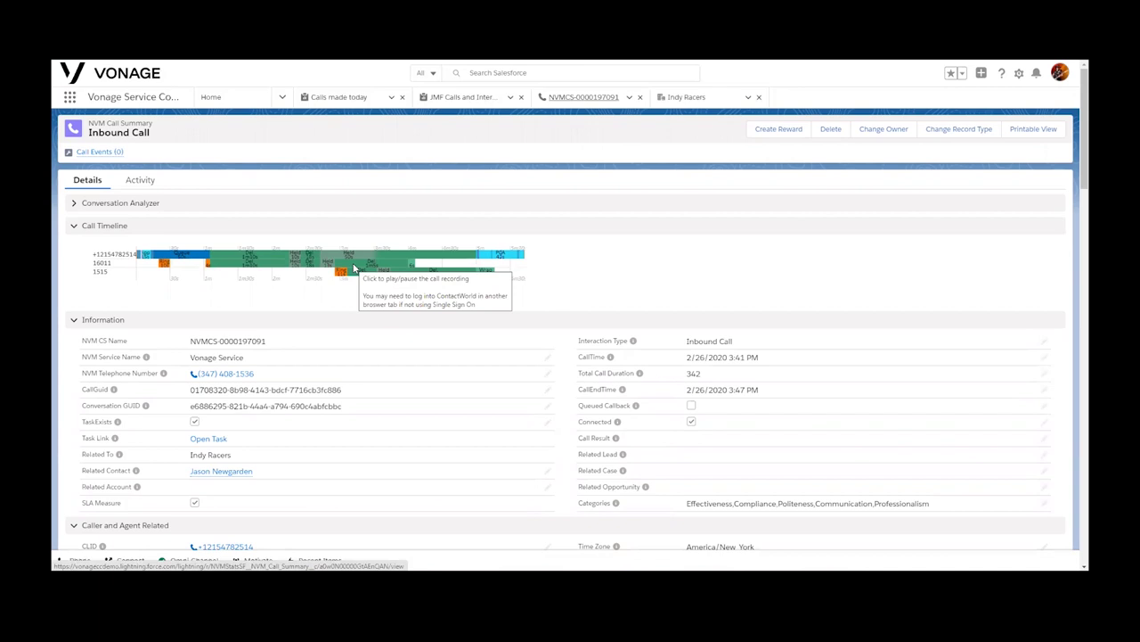
{"action": "left_click", "coordinate": [74, 204]}
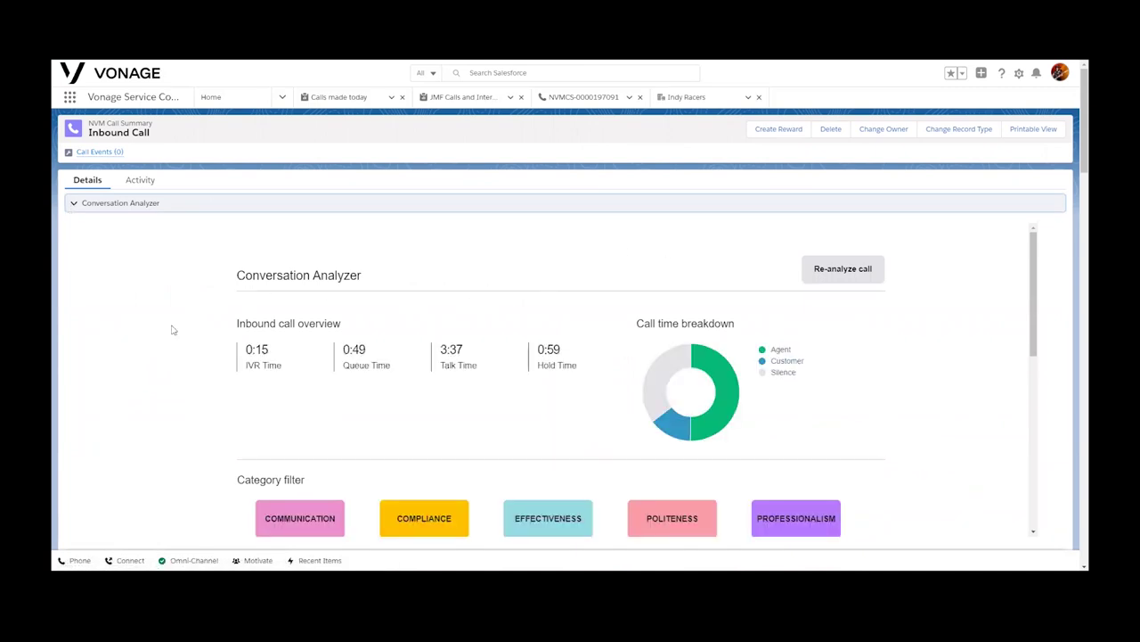
Review the call overview and time breakdown, then show subcategories under each category
{"action": "scroll", "coordinate": [173, 330], "scroll_direction": "down", "scroll_amount": 1}
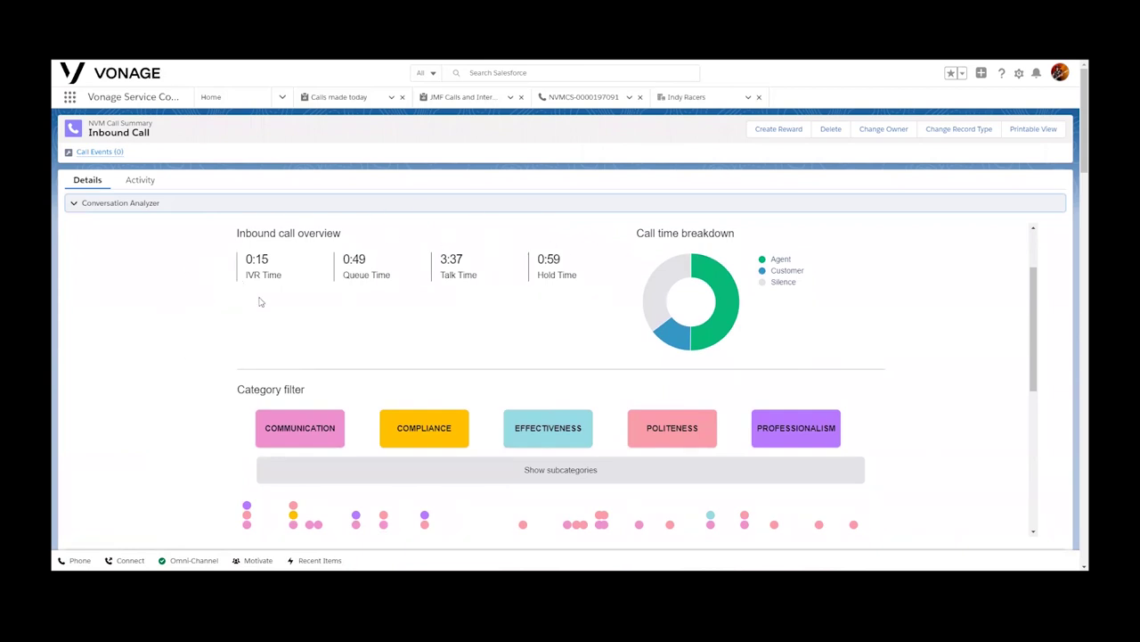
{"action": "mouse_move", "coordinate": [710, 277]}
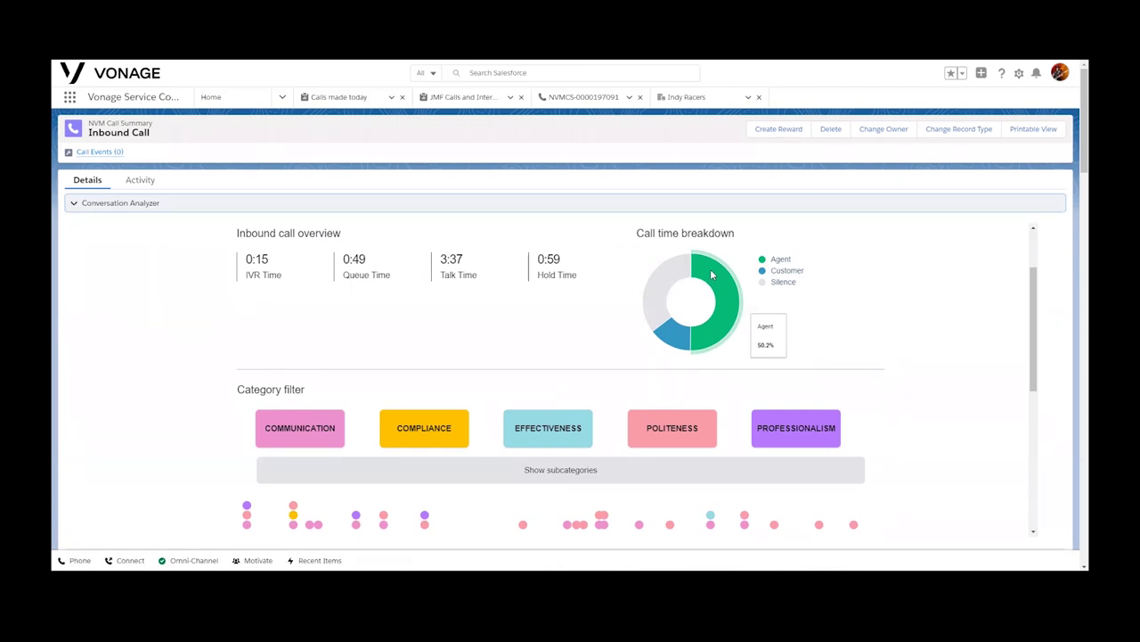
{"action": "mouse_move", "coordinate": [676, 337]}
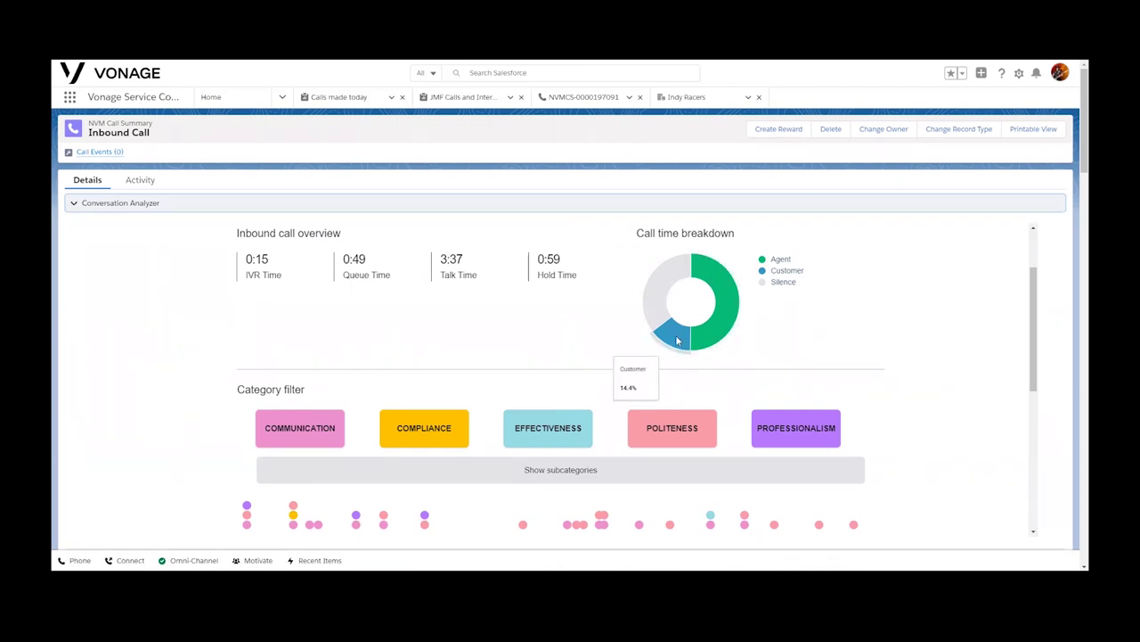
{"action": "mouse_move", "coordinate": [658, 306]}
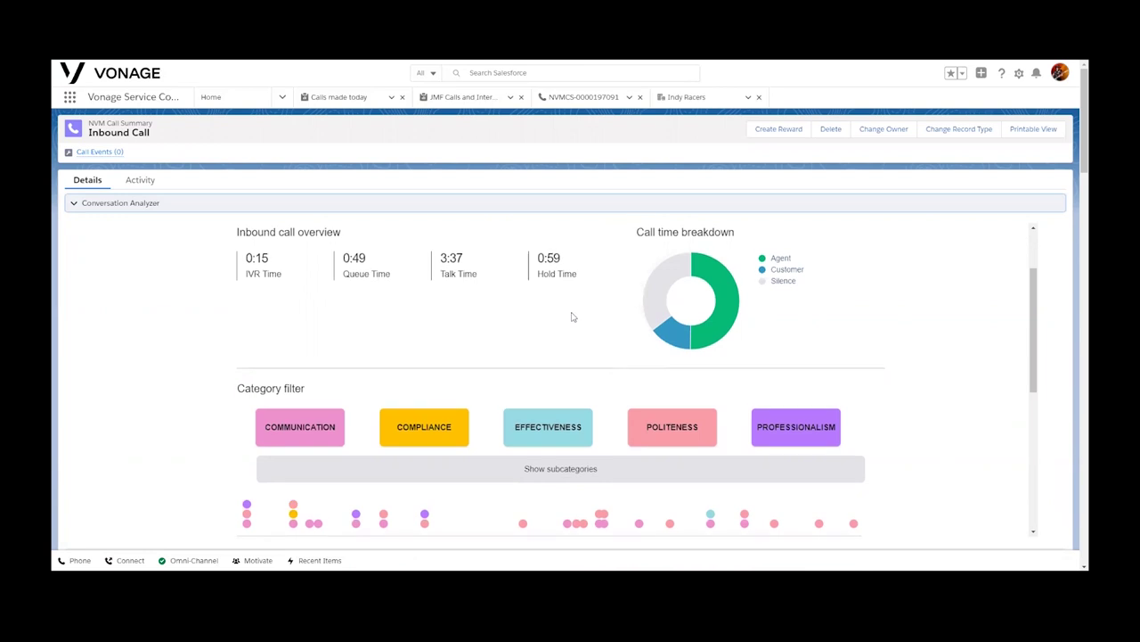
{"action": "scroll", "coordinate": [563, 303], "scroll_direction": "down", "scroll_amount": 1}
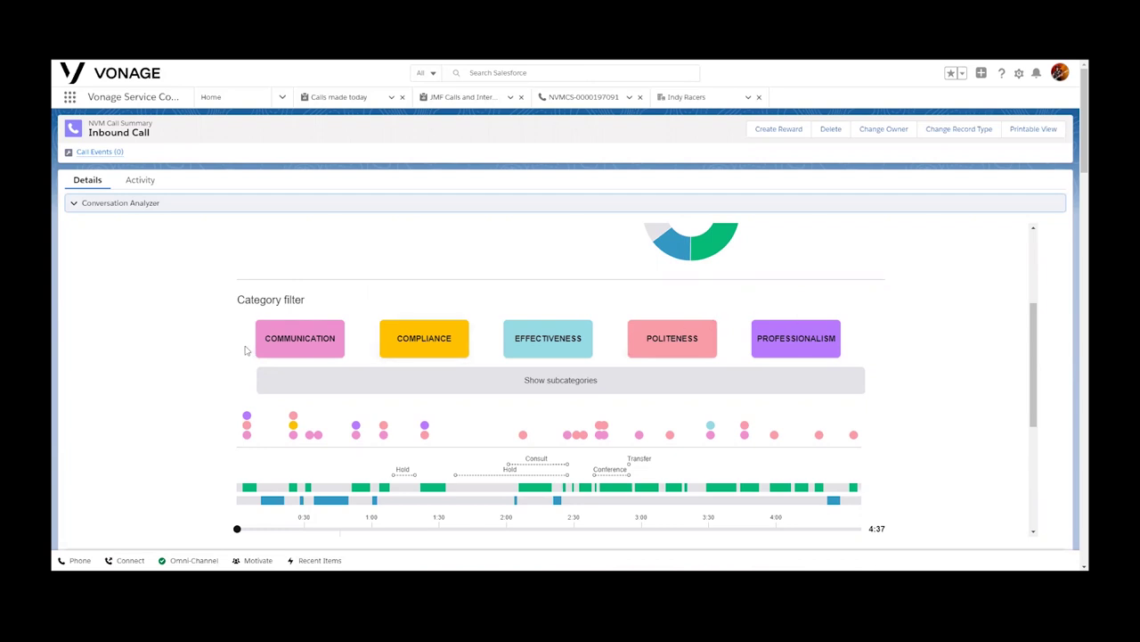
{"action": "left_click", "coordinate": [569, 383]}
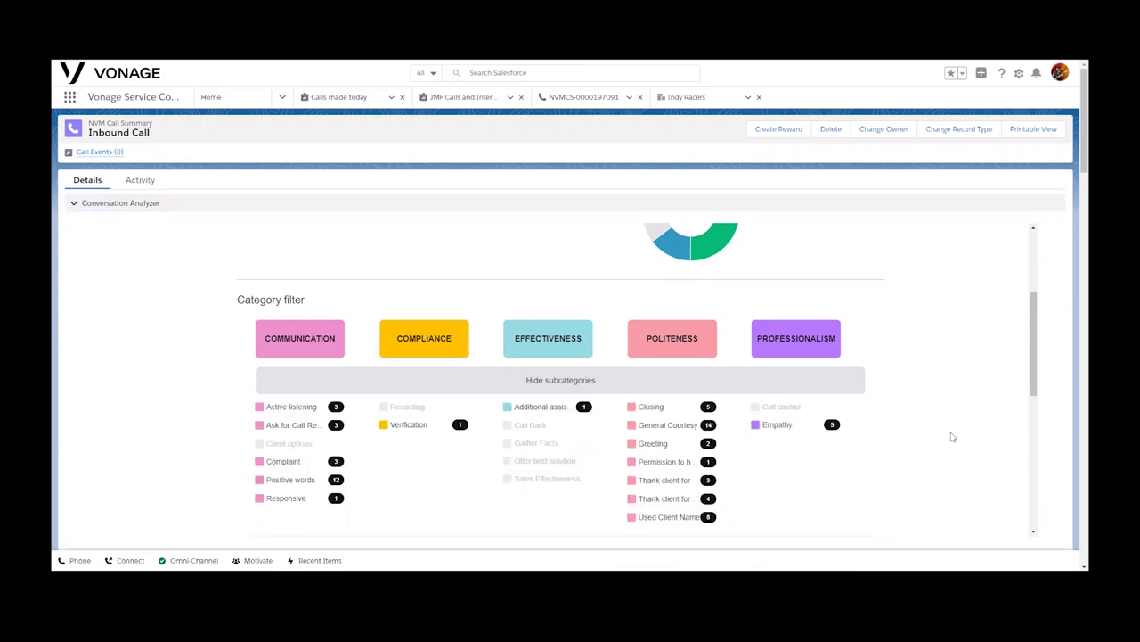
Hide the subcategory lists again and move down to the timeline and playback
{"action": "scroll", "coordinate": [935, 432], "scroll_direction": "down", "scroll_amount": 1}
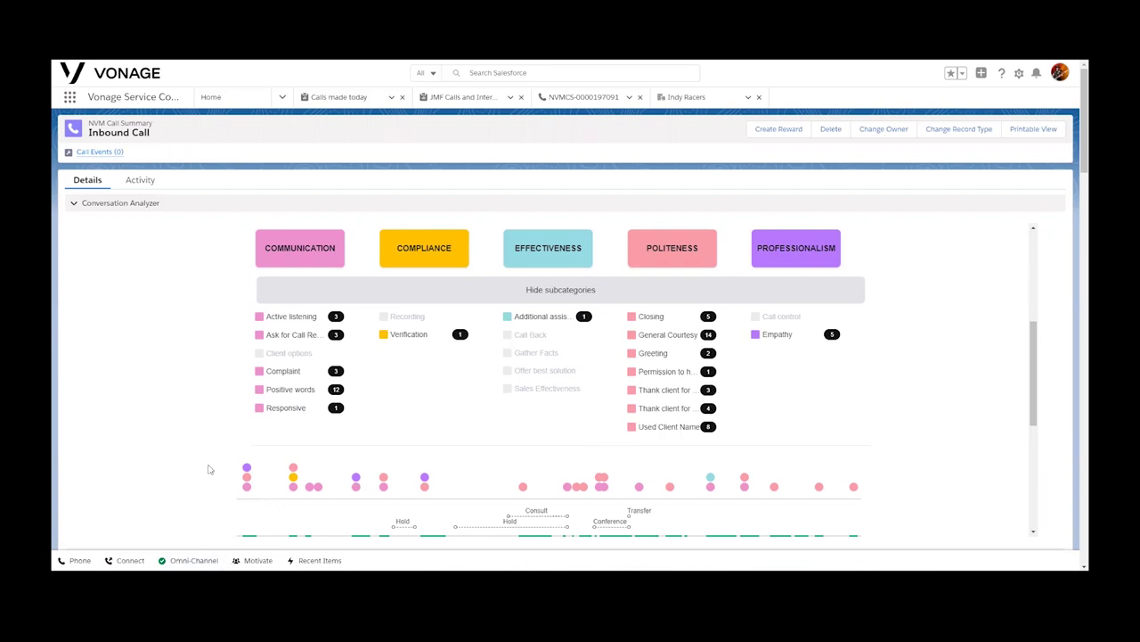
{"action": "mouse_move", "coordinate": [296, 488]}
{"action": "left_click", "coordinate": [561, 290]}
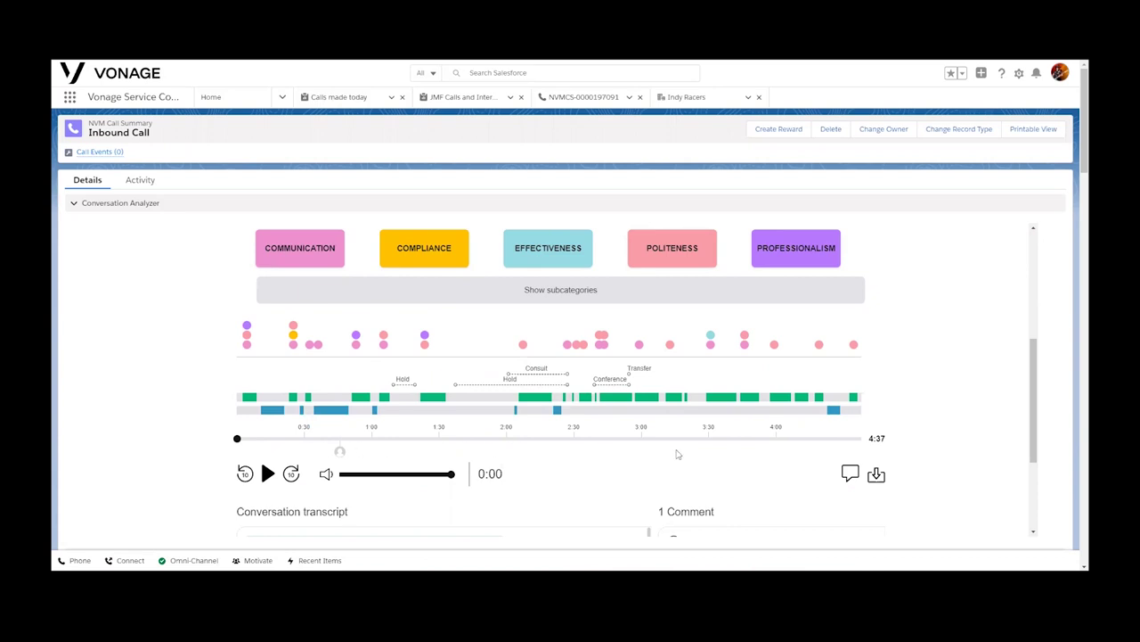
{"action": "scroll", "coordinate": [671, 464], "scroll_direction": "down", "scroll_amount": 1}
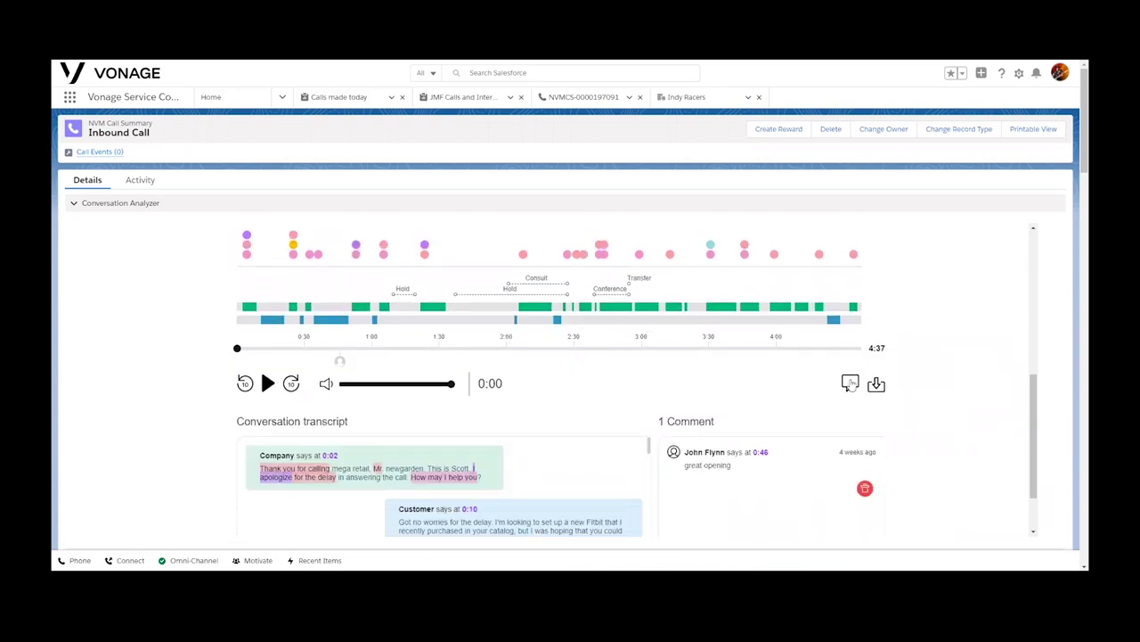
{"action": "left_click", "coordinate": [851, 384]}
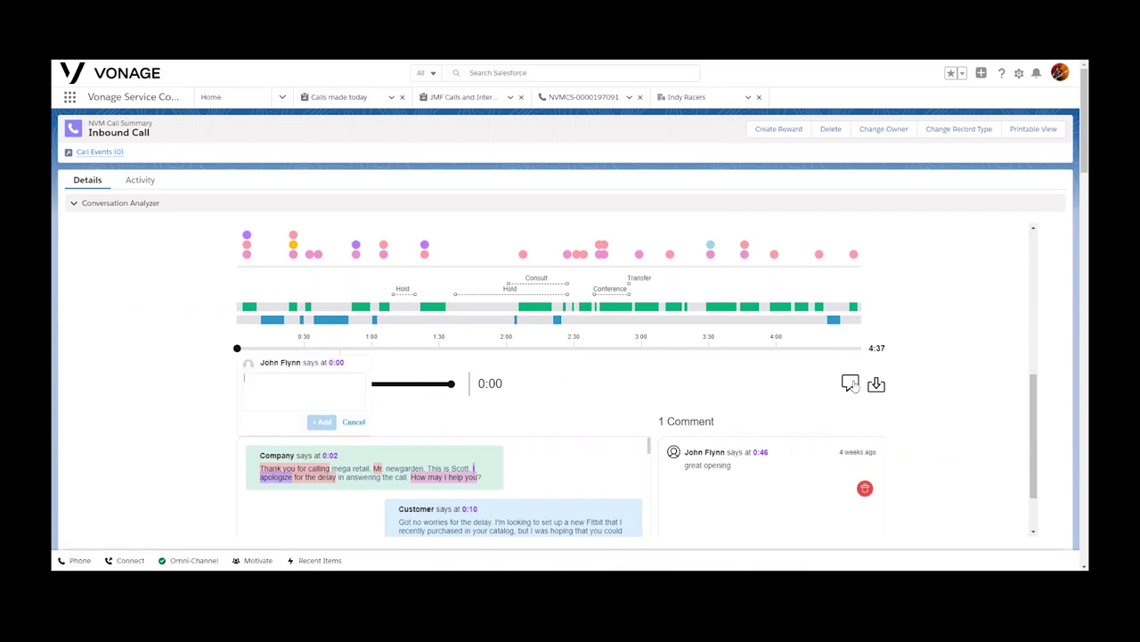
{"action": "left_click", "coordinate": [851, 383]}
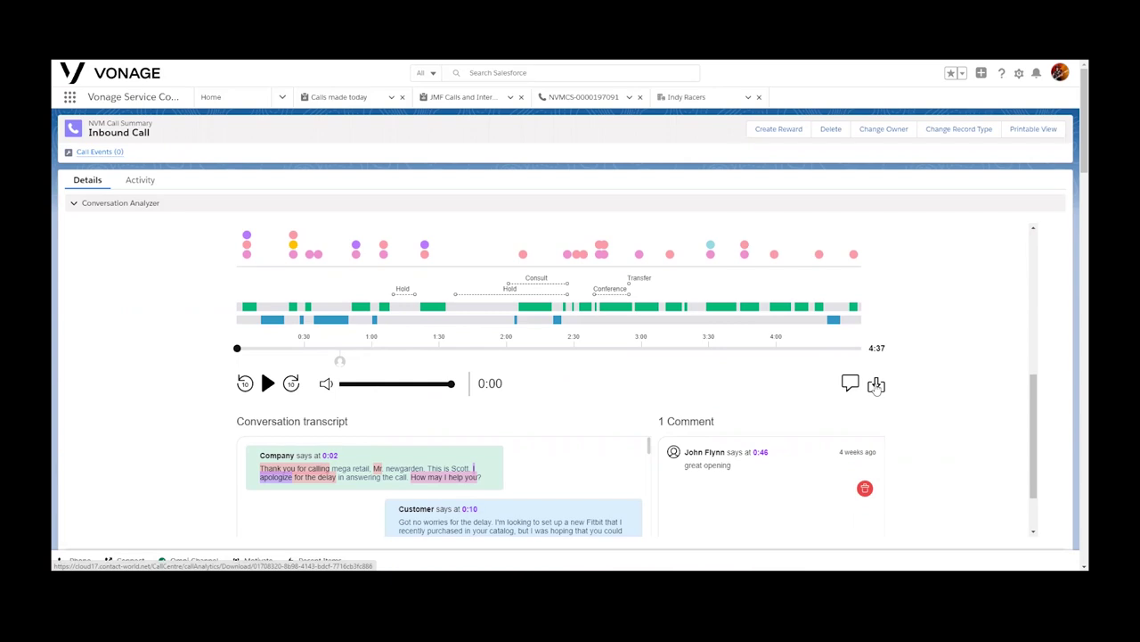
{"action": "scroll", "coordinate": [575, 378], "scroll_direction": "down", "scroll_amount": 3}
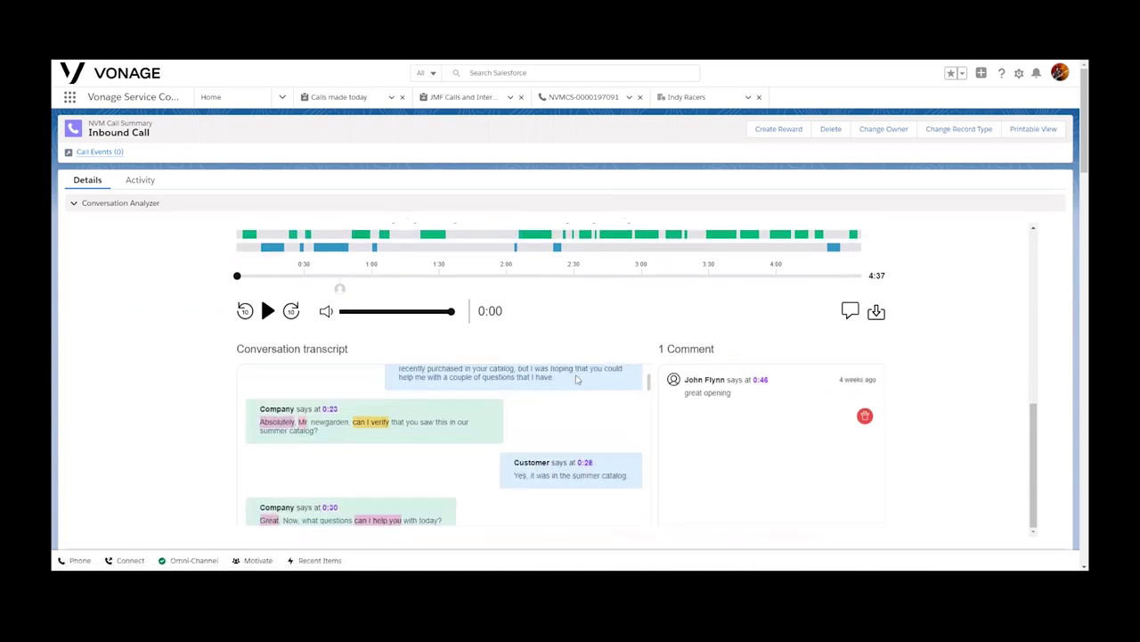
{"action": "left_click_drag", "start_coordinate": [650, 386], "coordinate": [647, 369]}
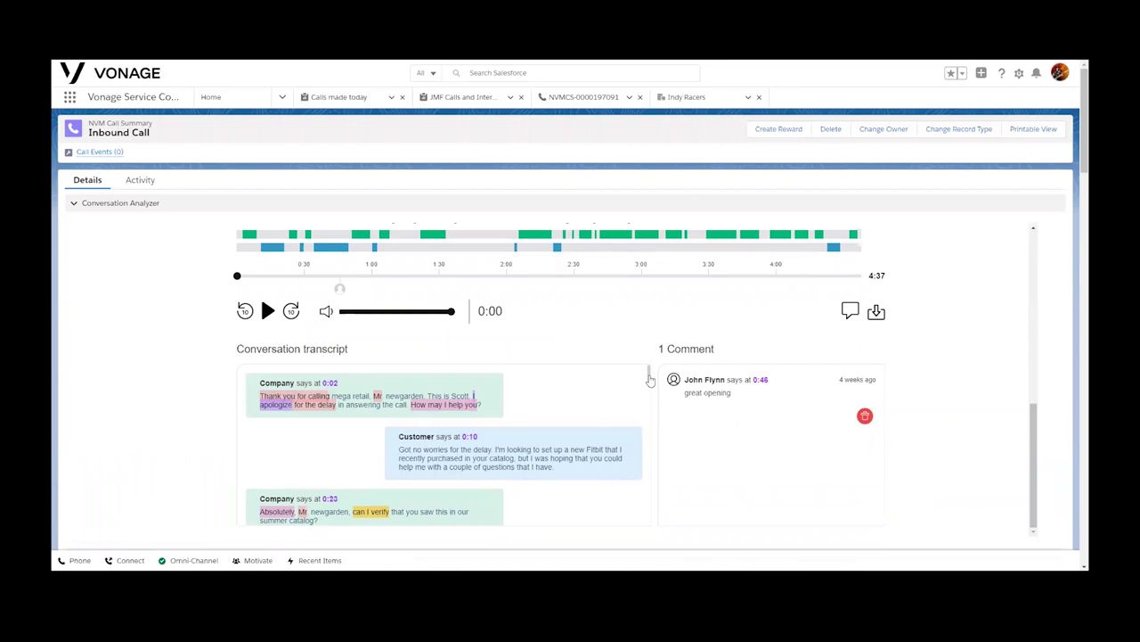
{"action": "mouse_move", "coordinate": [651, 380]}
{"action": "left_mouse_down"}
{"action": "mouse_move", "coordinate": [657, 546]}
{"action": "mouse_move", "coordinate": [657, 373]}
{"action": "left_mouse_up"}
Expand the record's Transcript section and highlight the full call transcript text
{"action": "scroll", "coordinate": [162, 325], "scroll_direction": "down", "scroll_amount": 15}
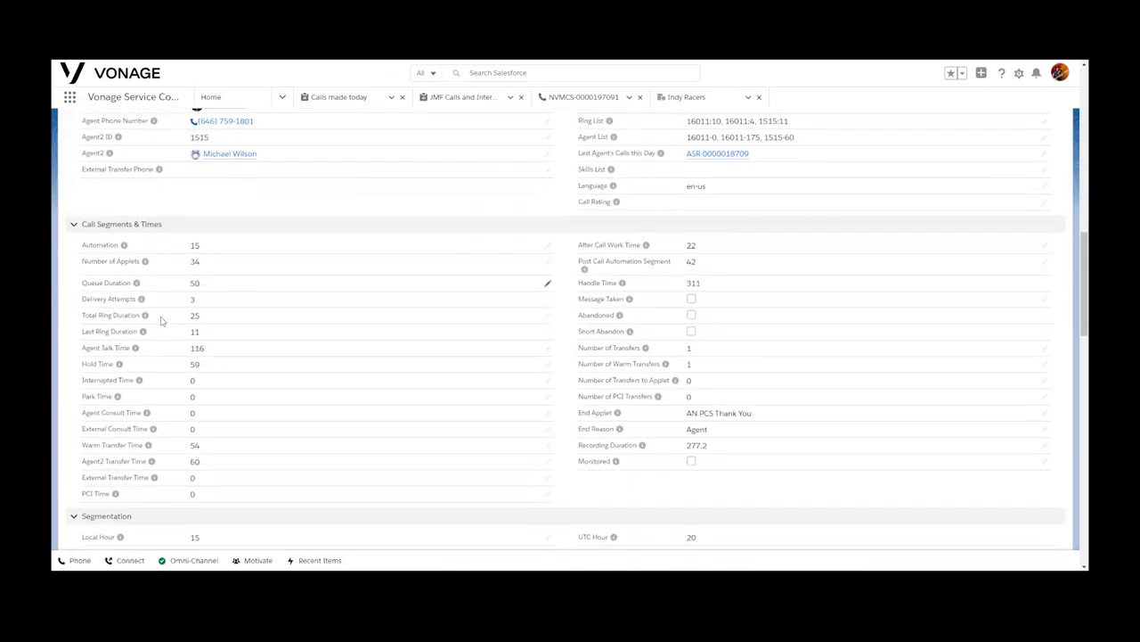
{"action": "scroll", "coordinate": [137, 319], "scroll_direction": "down", "scroll_amount": 12}
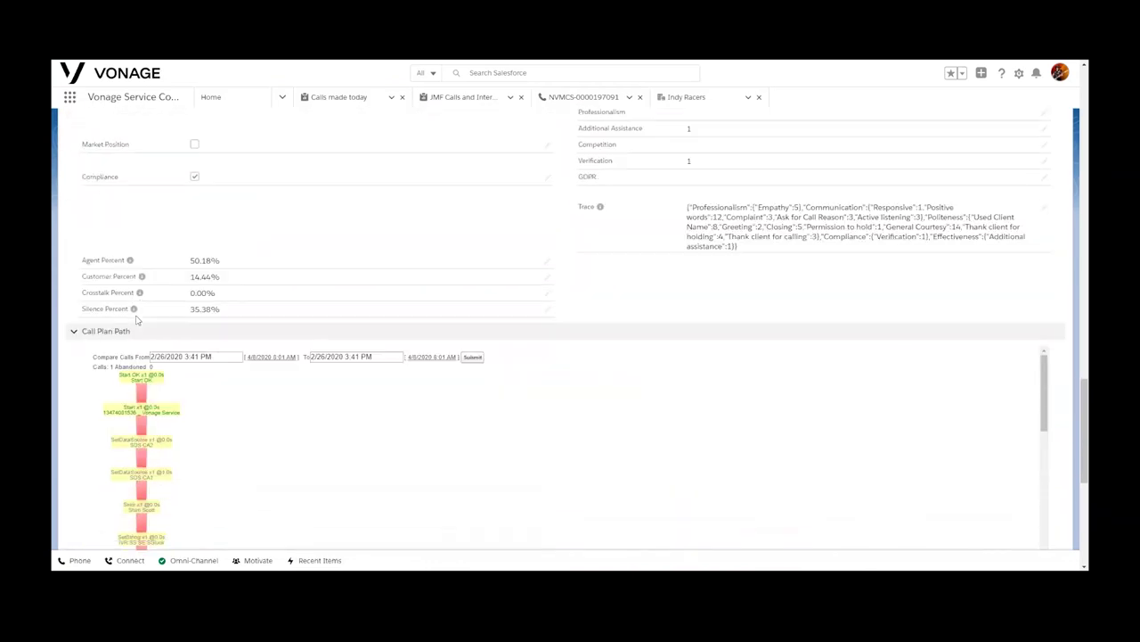
{"action": "scroll", "coordinate": [137, 319], "scroll_direction": "down", "scroll_amount": 10}
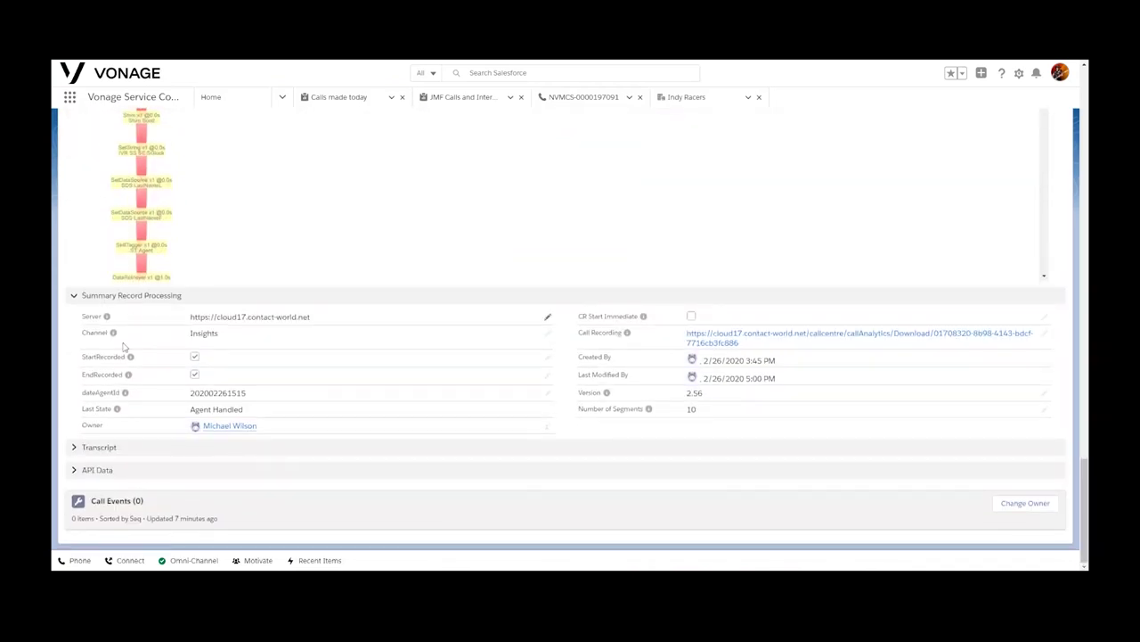
{"action": "left_click", "coordinate": [75, 448]}
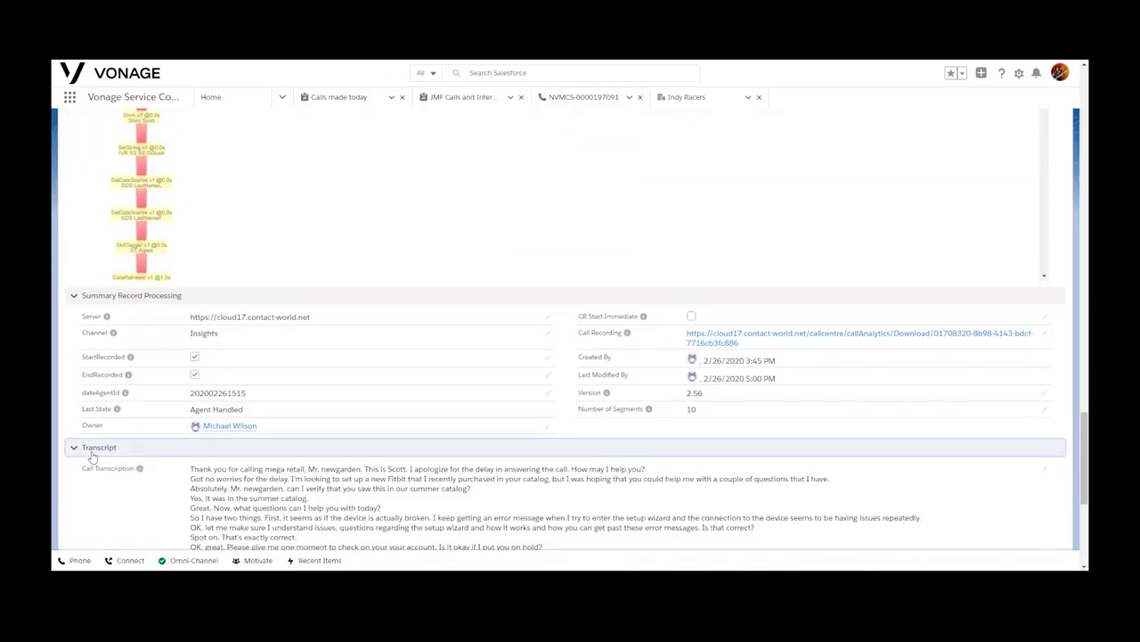
{"action": "scroll", "coordinate": [105, 434], "scroll_direction": "down", "scroll_amount": 3}
{"action": "left_click_drag", "start_coordinate": [190, 197], "coordinate": [581, 459]}
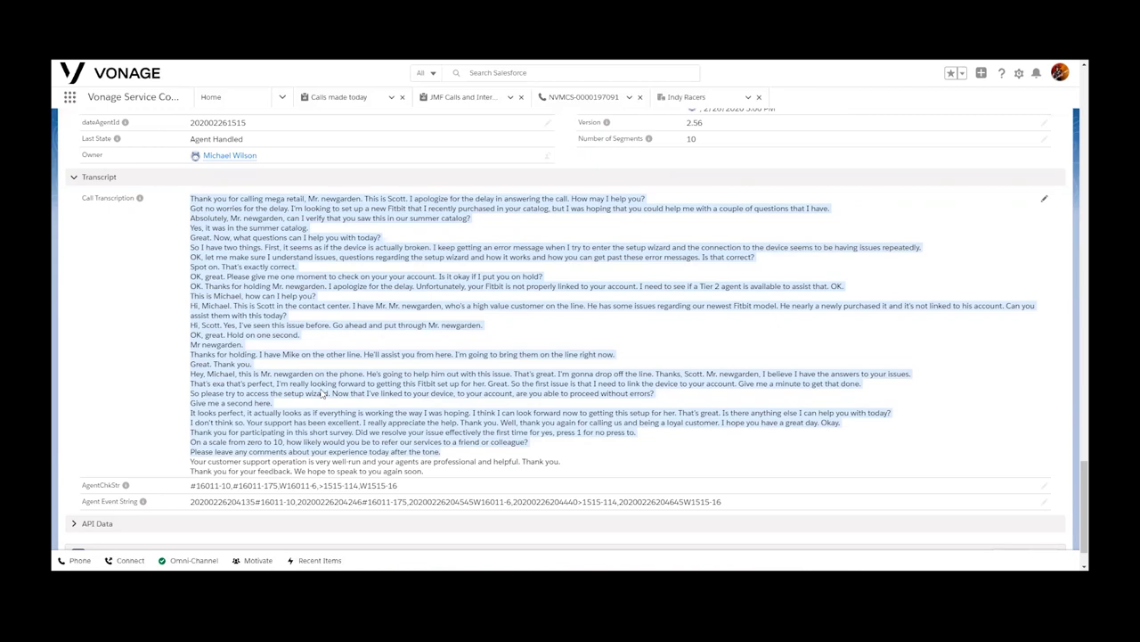
{"action": "scroll", "coordinate": [322, 392], "scroll_direction": "up", "scroll_amount": 20}
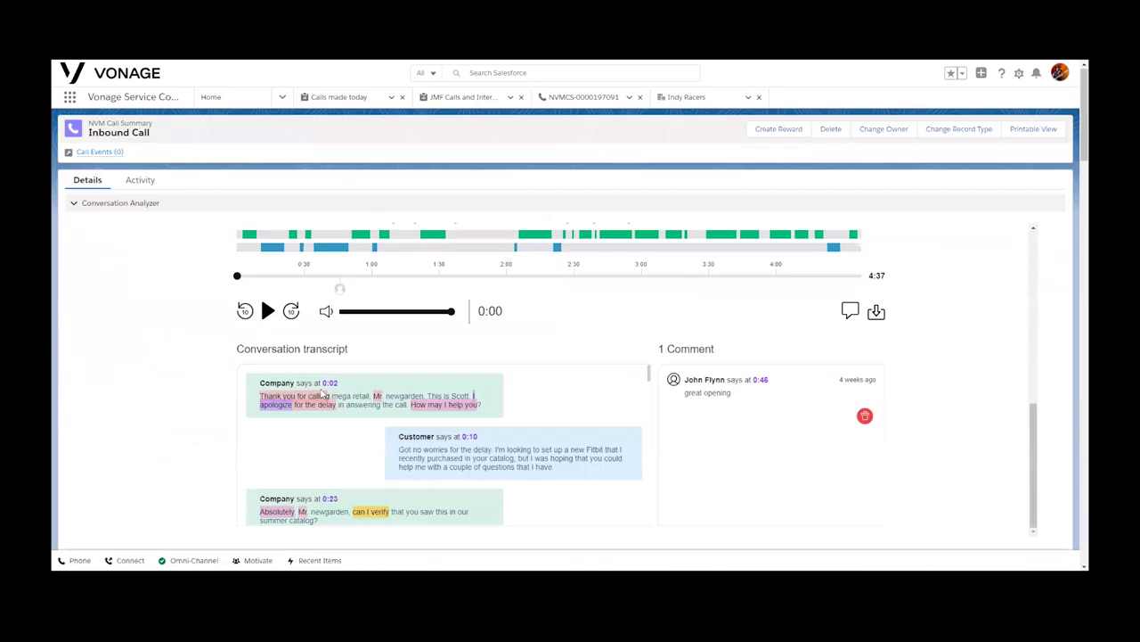
Navigate from Home to the Analytics home page through the navigation menu
{"action": "mouse_move", "coordinate": [92, 153]}
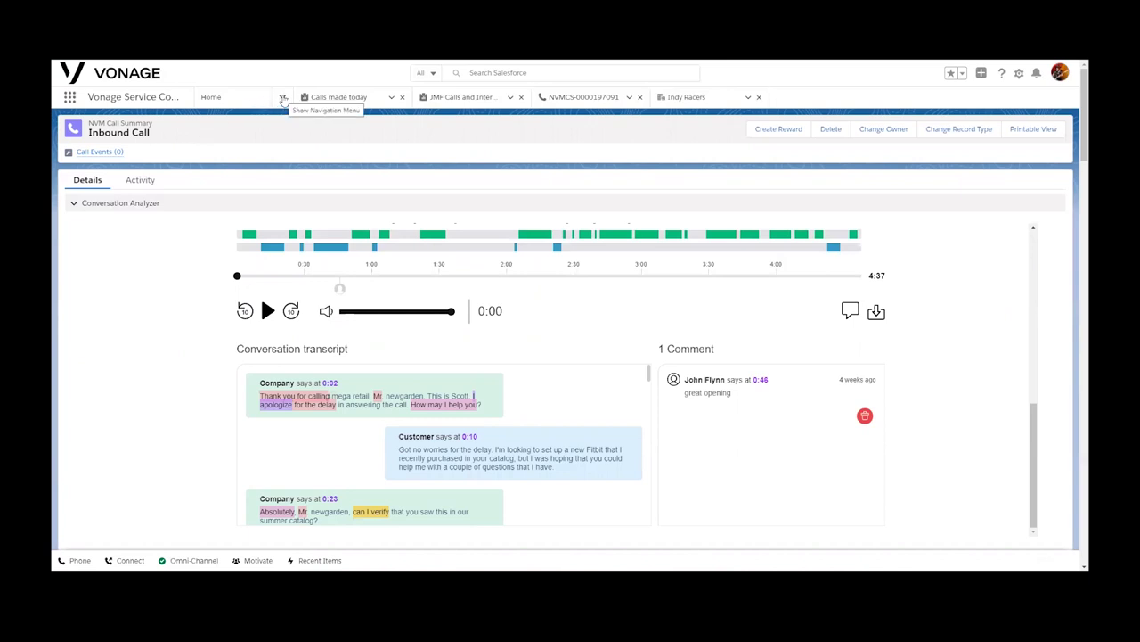
{"action": "left_click", "coordinate": [283, 97]}
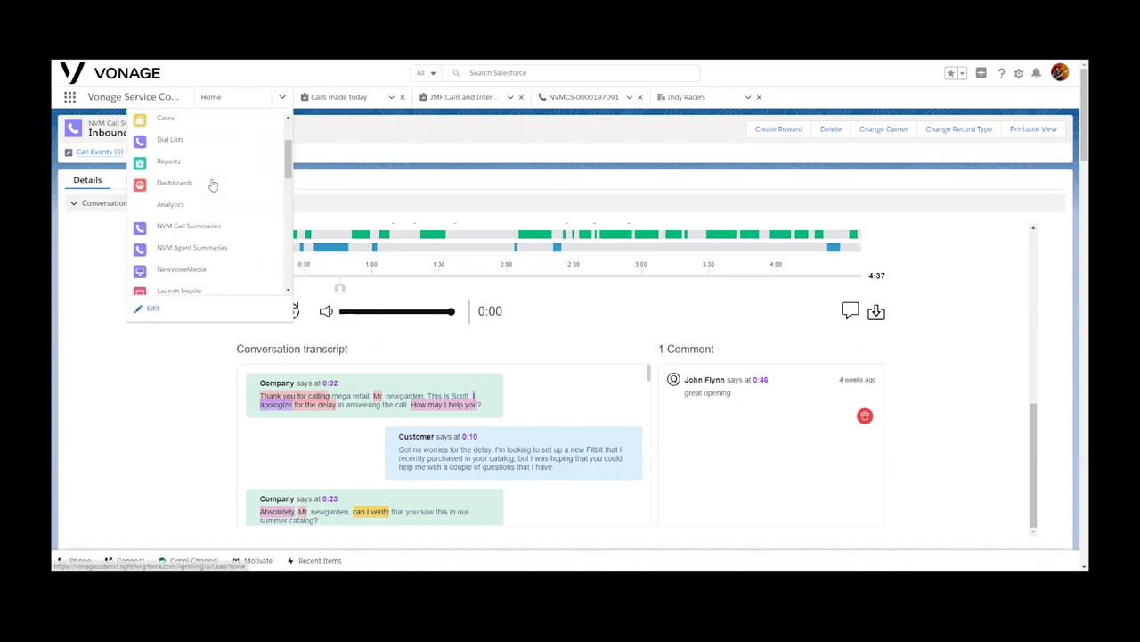
{"action": "left_click", "coordinate": [173, 209]}
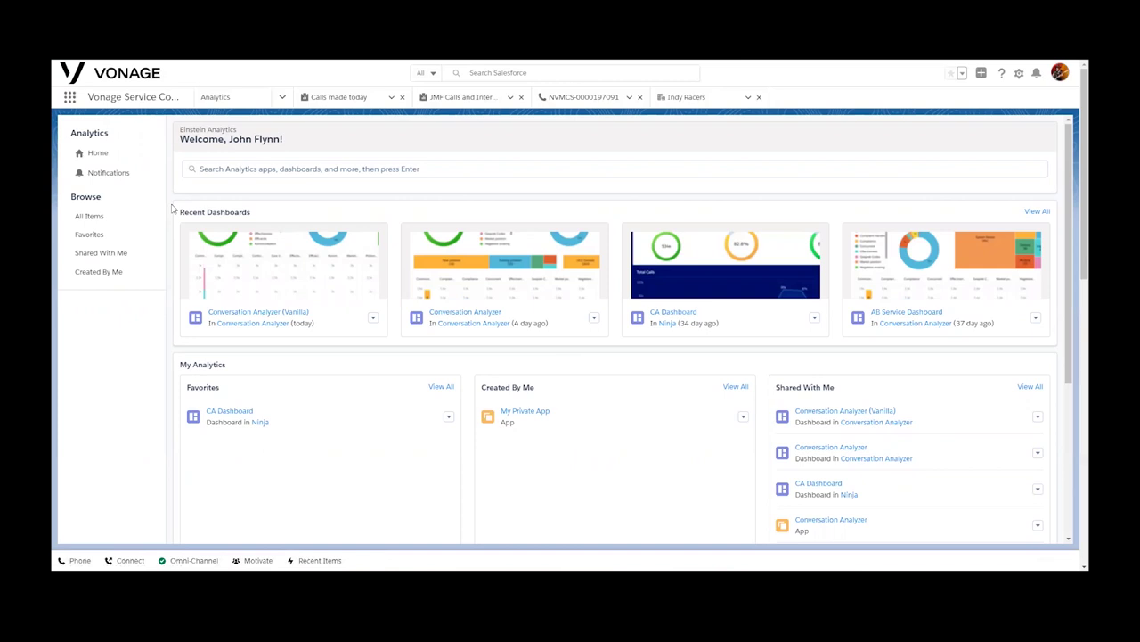
Open the Conversation Analyzer dashboard from Recent Dashboards and browse its 608 interactions
{"action": "left_click", "coordinate": [474, 312]}
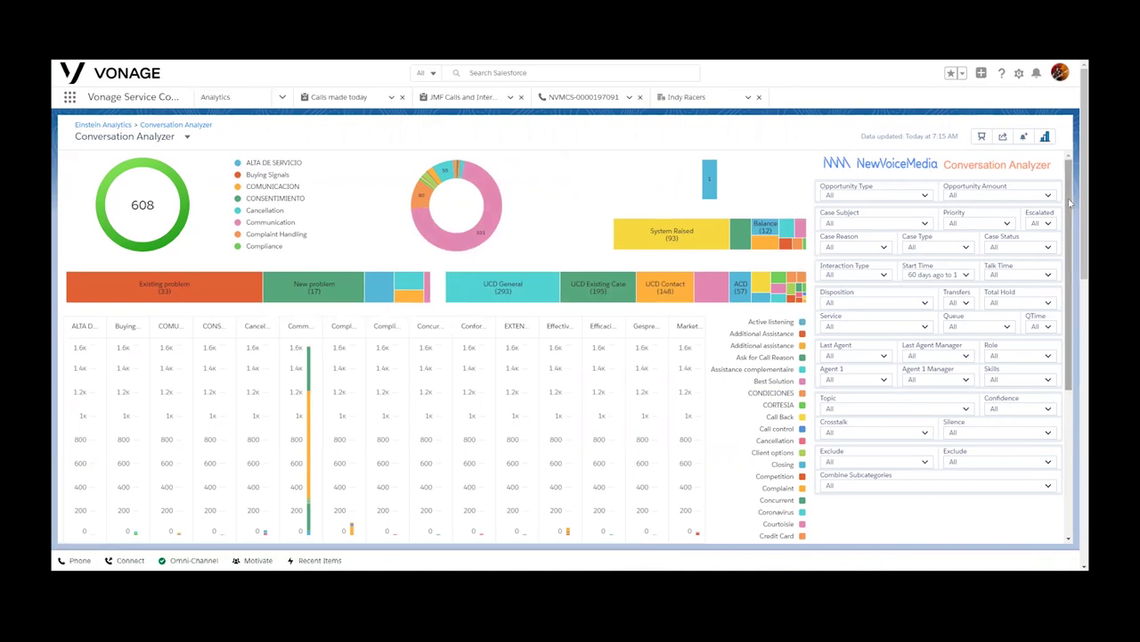
{"action": "scroll", "coordinate": [1074, 337], "scroll_direction": "down", "scroll_amount": 3}
{"action": "scroll", "coordinate": [1074, 337], "scroll_direction": "down", "scroll_amount": 3}
{"action": "scroll", "coordinate": [1074, 337], "scroll_direction": "up", "scroll_amount": 6}
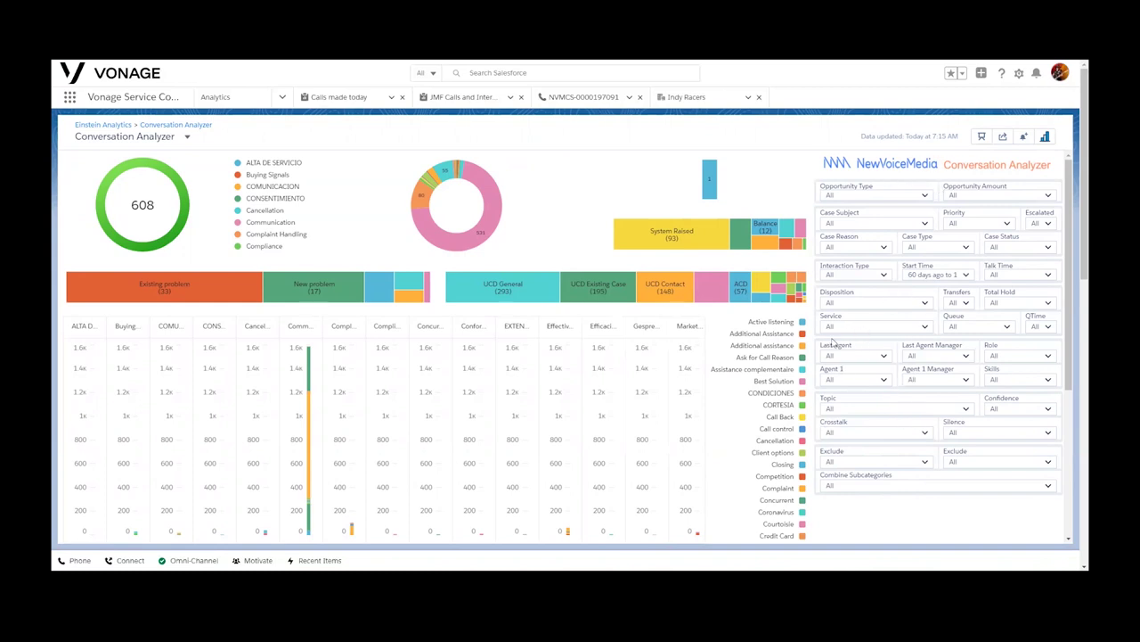
Set the dashboard's Service filter to JMF Tech Support Hotline
{"action": "left_click", "coordinate": [927, 327]}
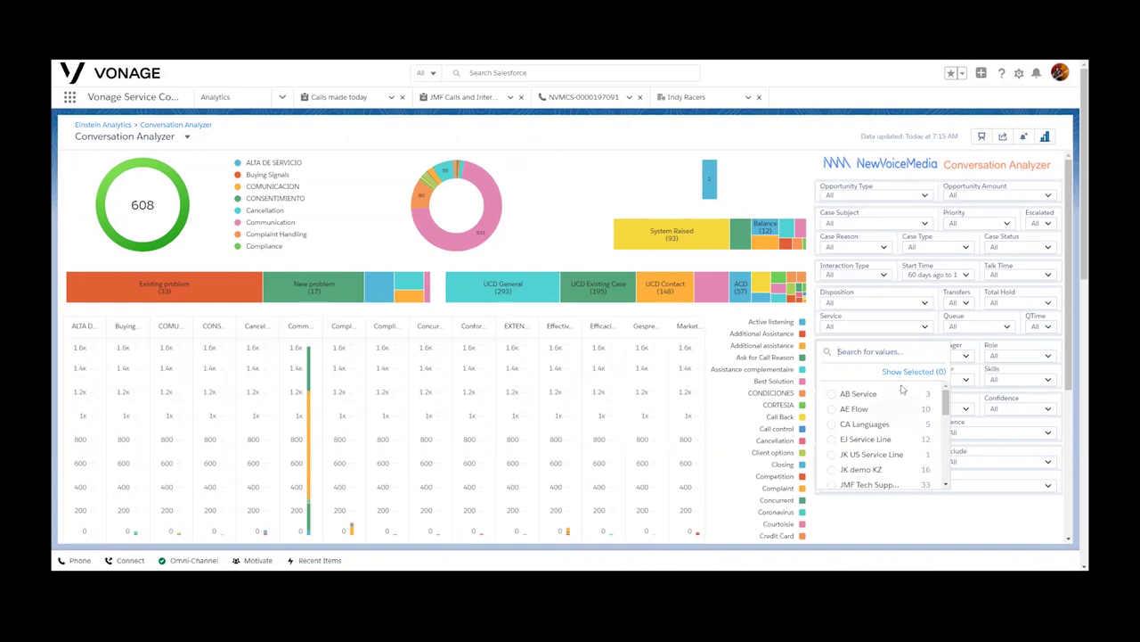
{"action": "scroll", "coordinate": [889, 407], "scroll_direction": "down", "scroll_amount": 2}
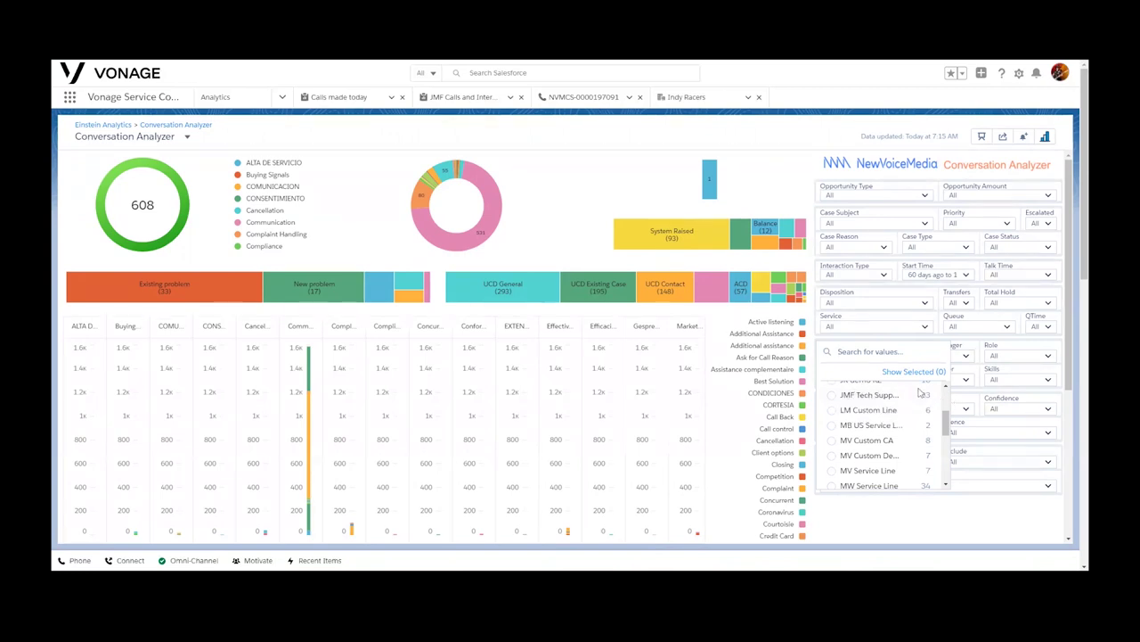
{"action": "left_click", "coordinate": [835, 397]}
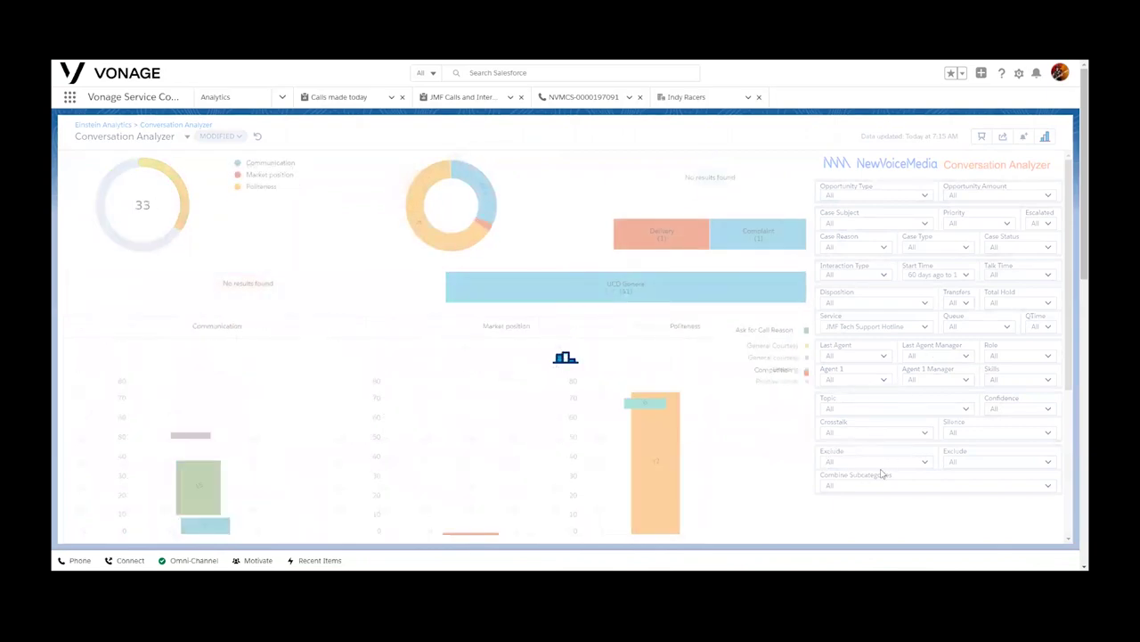
Combine the General Courtesy and Greeting subcategories, narrowing the dashboard to 25 interactions
{"action": "left_click", "coordinate": [1049, 489]}
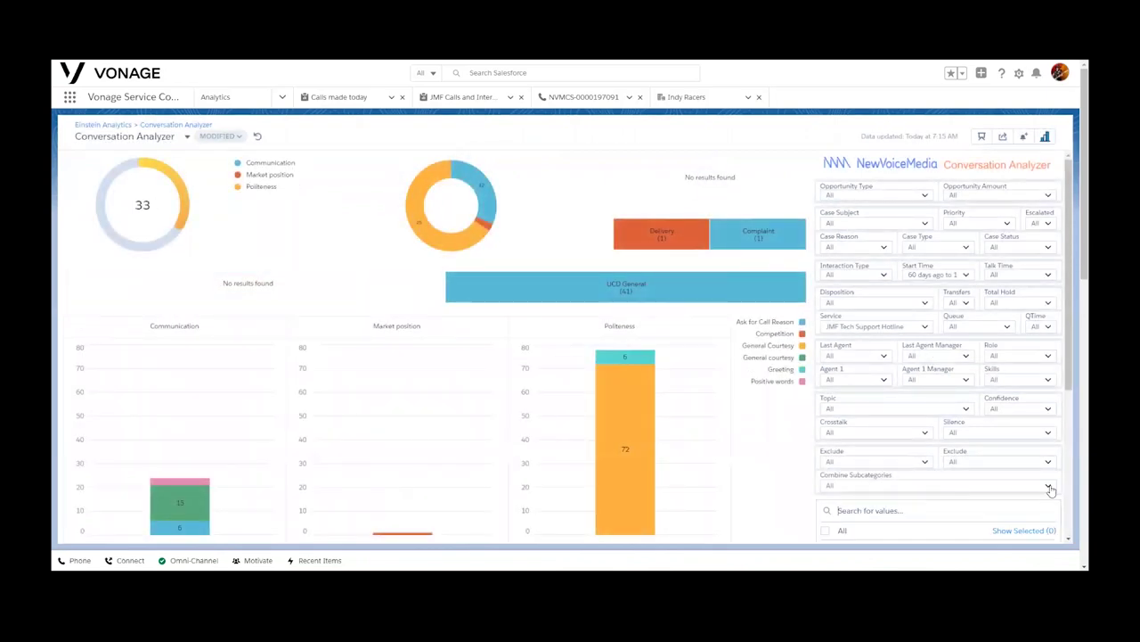
{"action": "scroll", "coordinate": [960, 504], "scroll_direction": "down", "scroll_amount": 3}
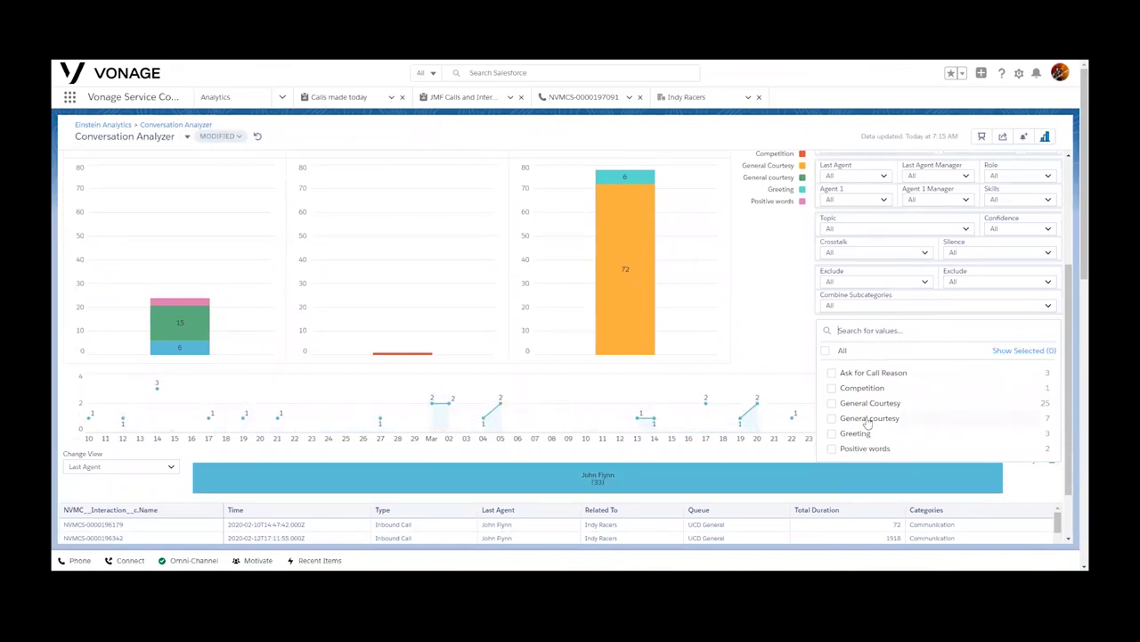
{"action": "left_click", "coordinate": [832, 404]}
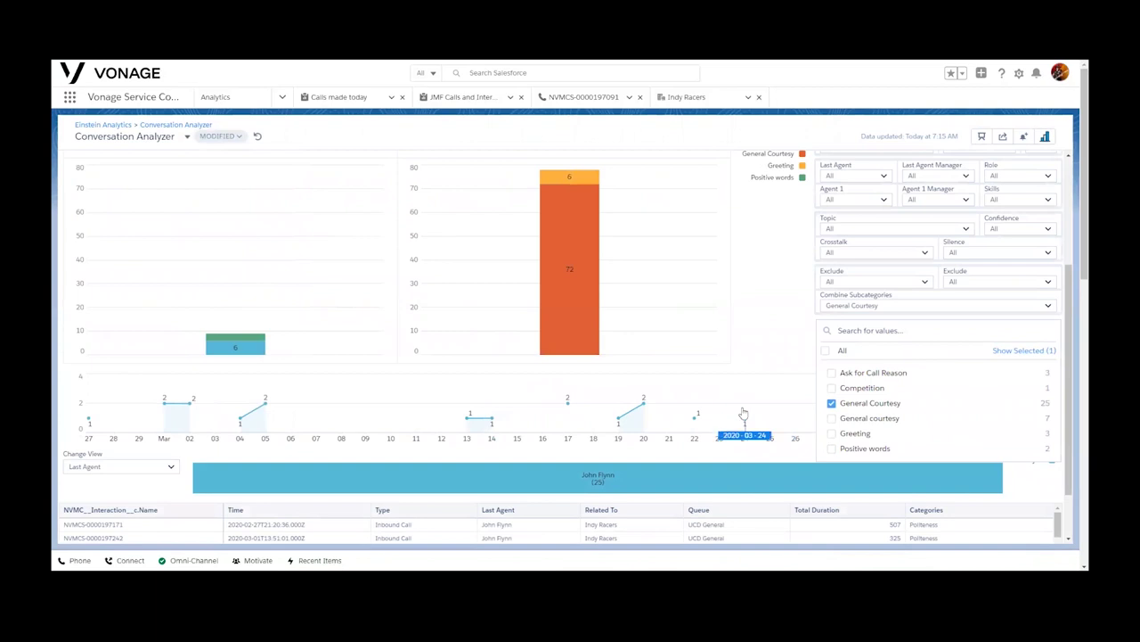
{"action": "scroll", "coordinate": [547, 426], "scroll_direction": "down", "scroll_amount": 1}
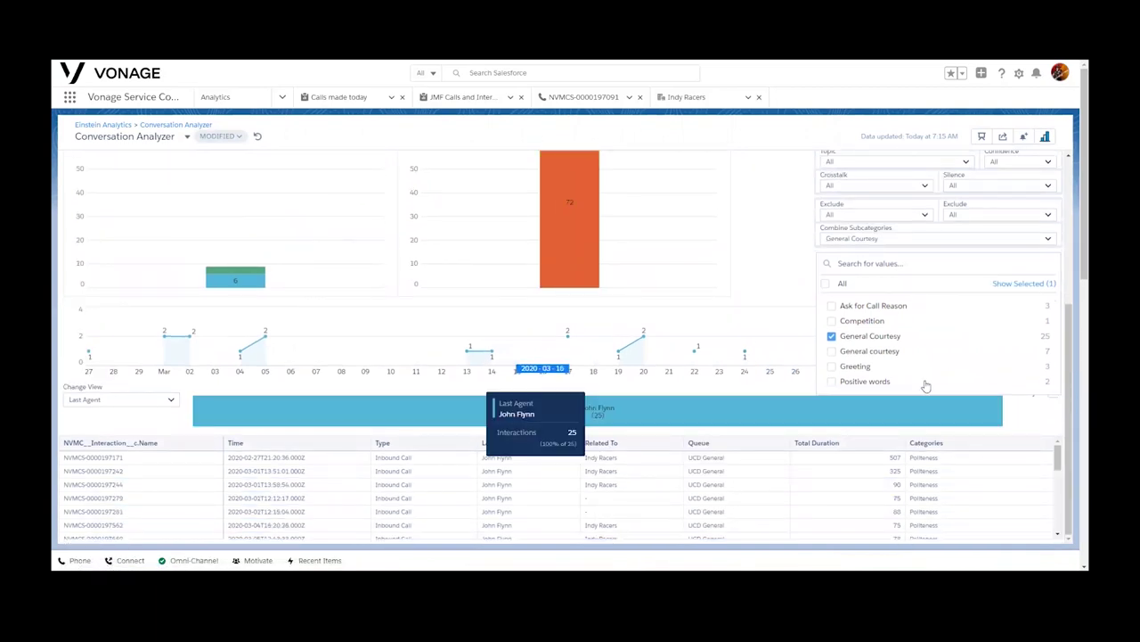
{"action": "left_click", "coordinate": [833, 368]}
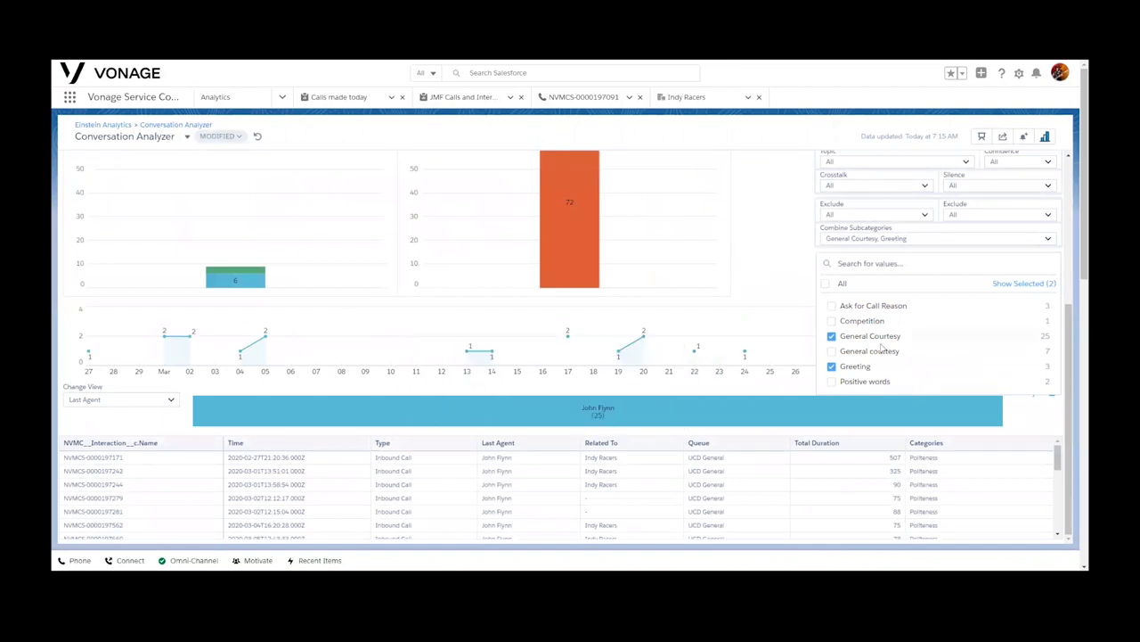
{"action": "scroll", "coordinate": [379, 252], "scroll_direction": "up", "scroll_amount": 3}
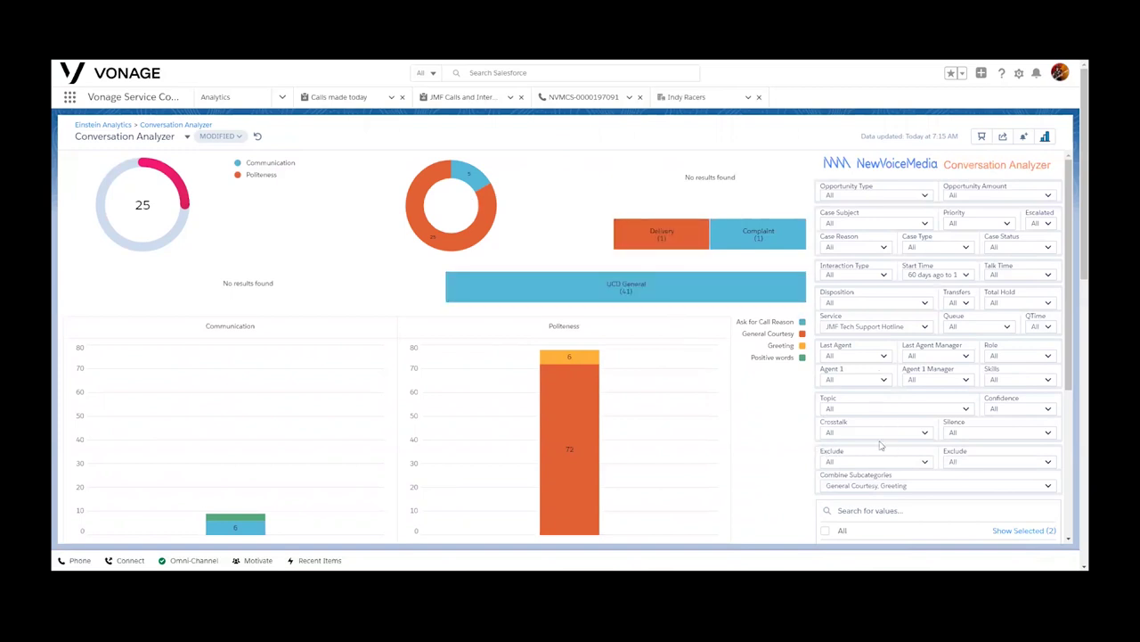
Filter to the only available last agent and Inbound Call interactions, leaving Disposition unset
{"action": "left_click", "coordinate": [885, 356]}
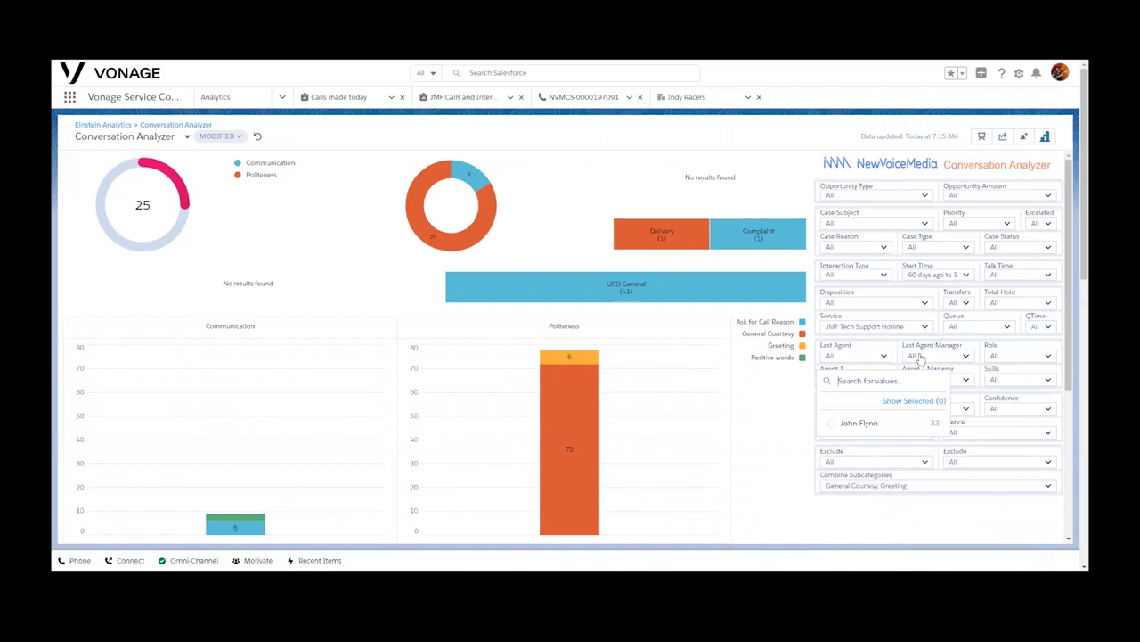
{"action": "left_click", "coordinate": [834, 425]}
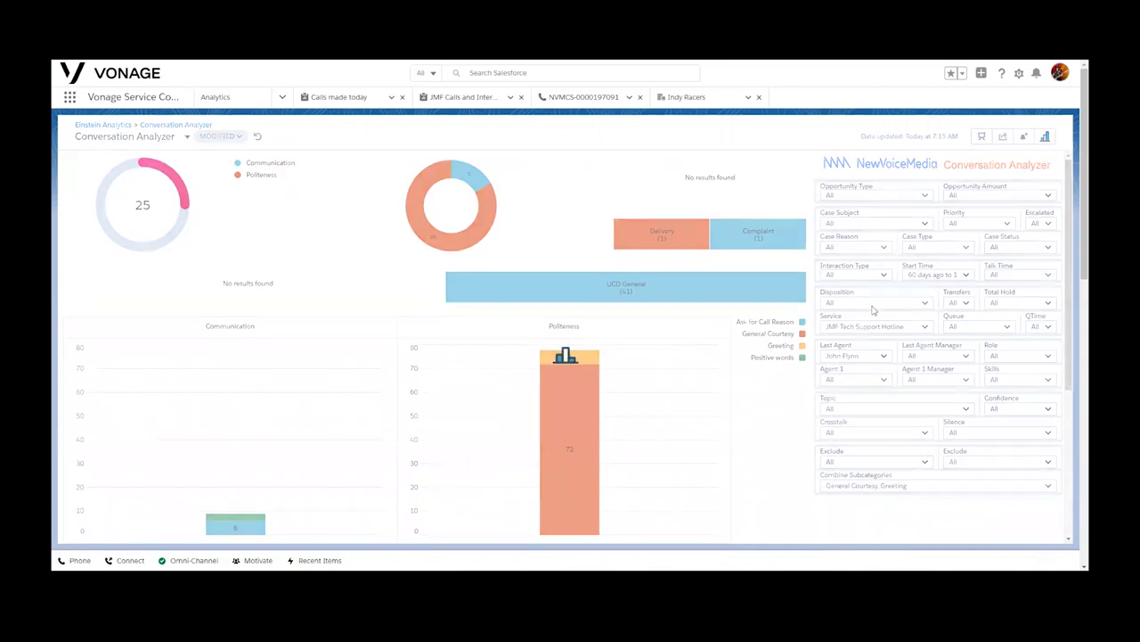
{"action": "left_click", "coordinate": [925, 303]}
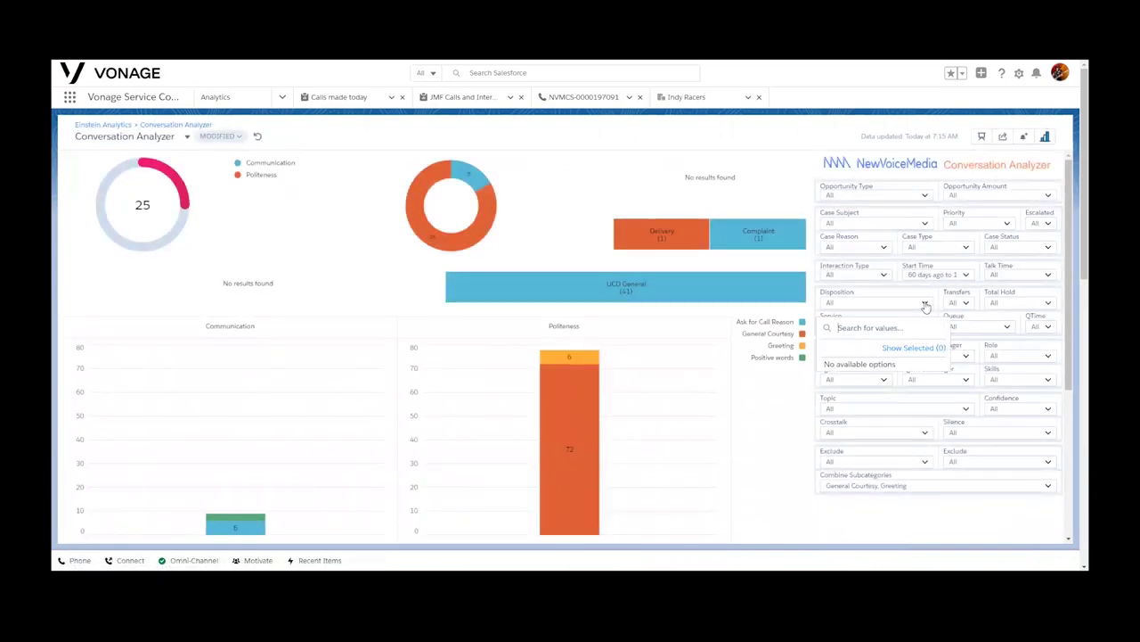
{"action": "left_click", "coordinate": [925, 303]}
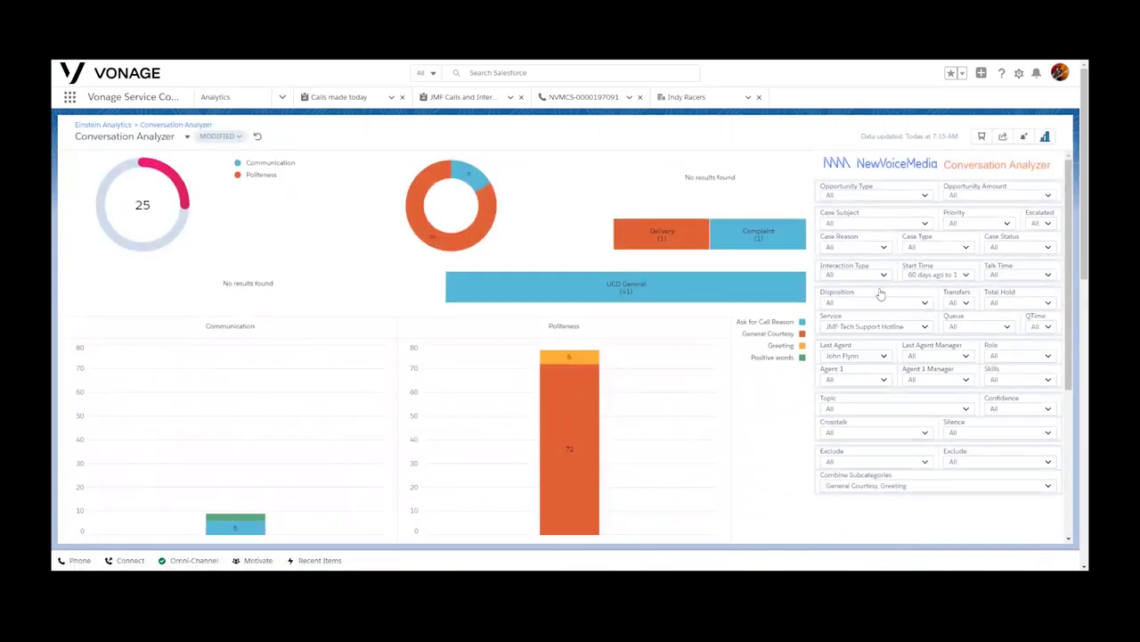
{"action": "left_click", "coordinate": [886, 279]}
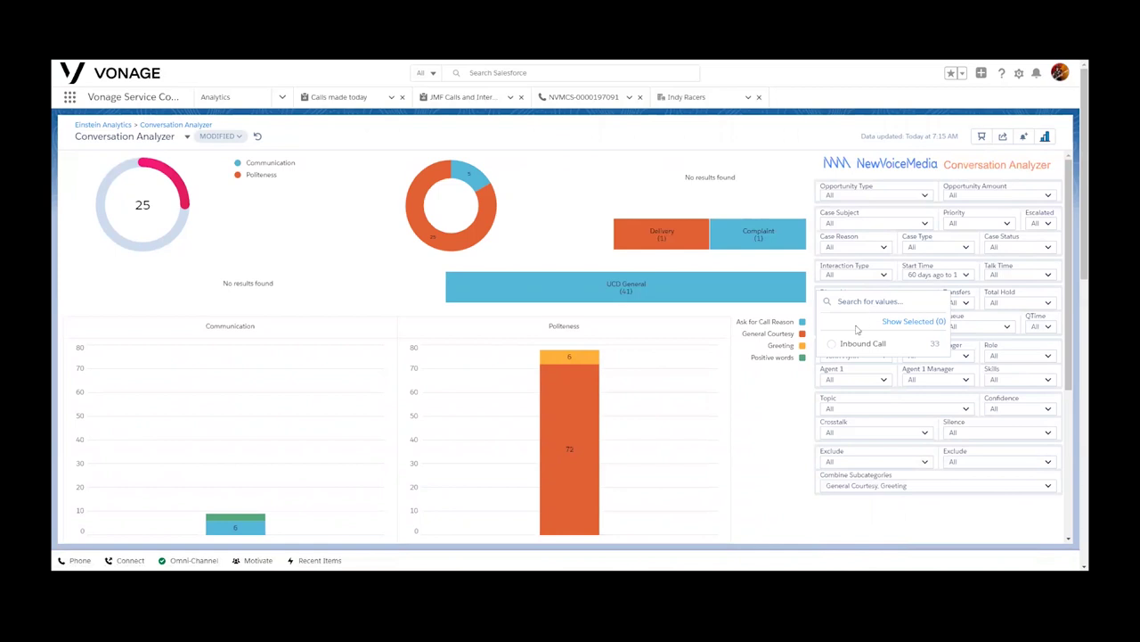
{"action": "left_click", "coordinate": [836, 346]}
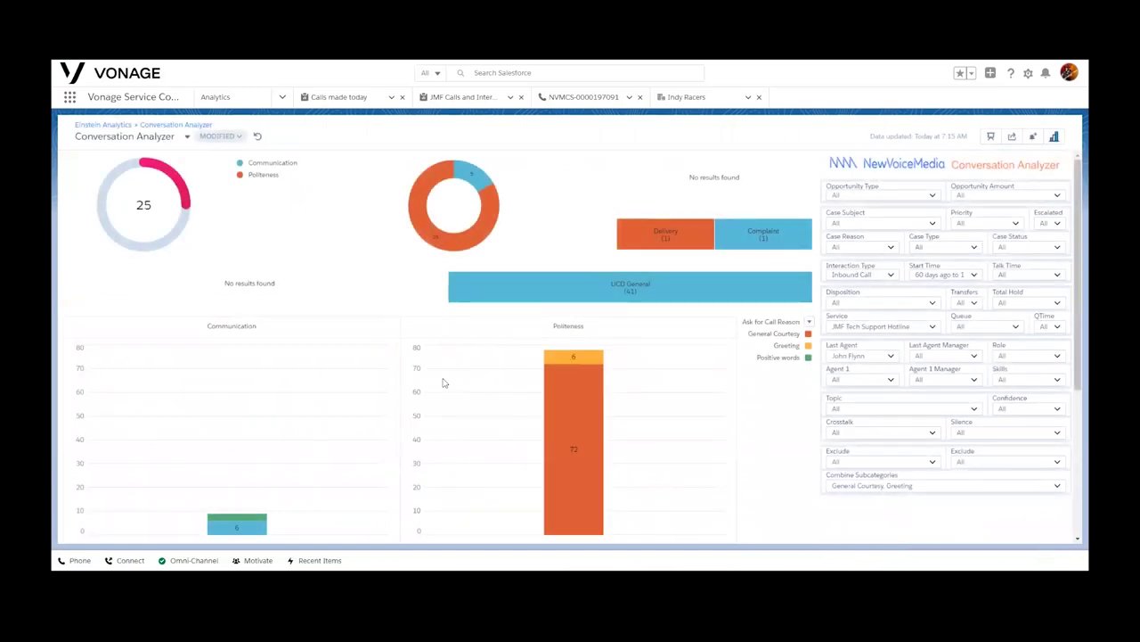
{"action": "scroll", "coordinate": [747, 391], "scroll_direction": "down", "scroll_amount": 3}
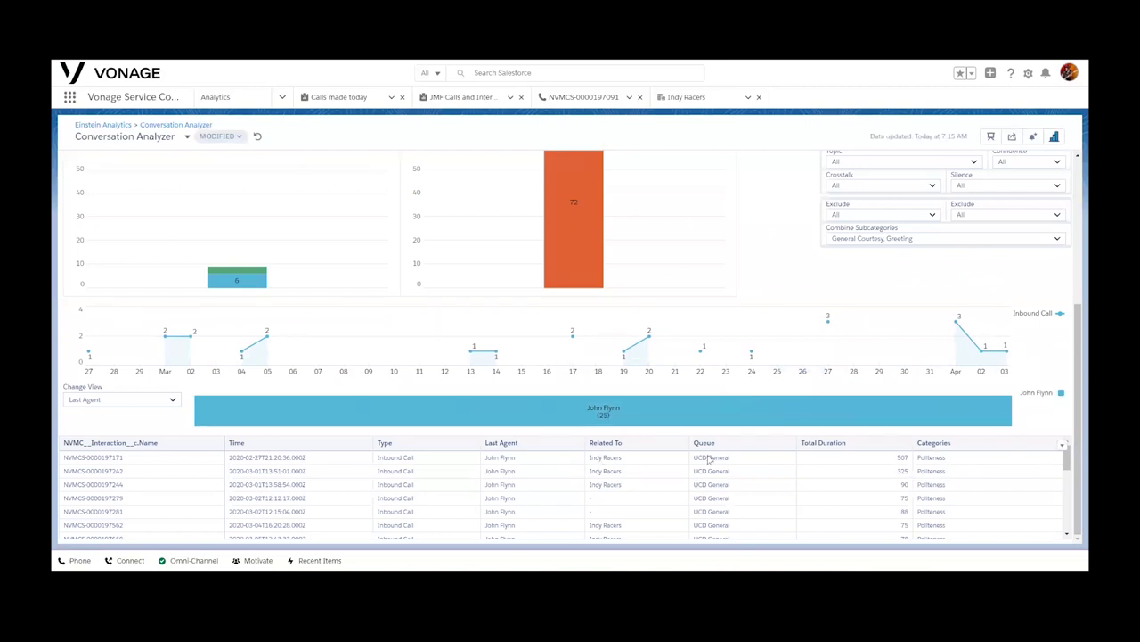
Check the first interaction's Open Record action, then return to the Salesforce Home page
{"action": "left_click", "coordinate": [217, 459]}
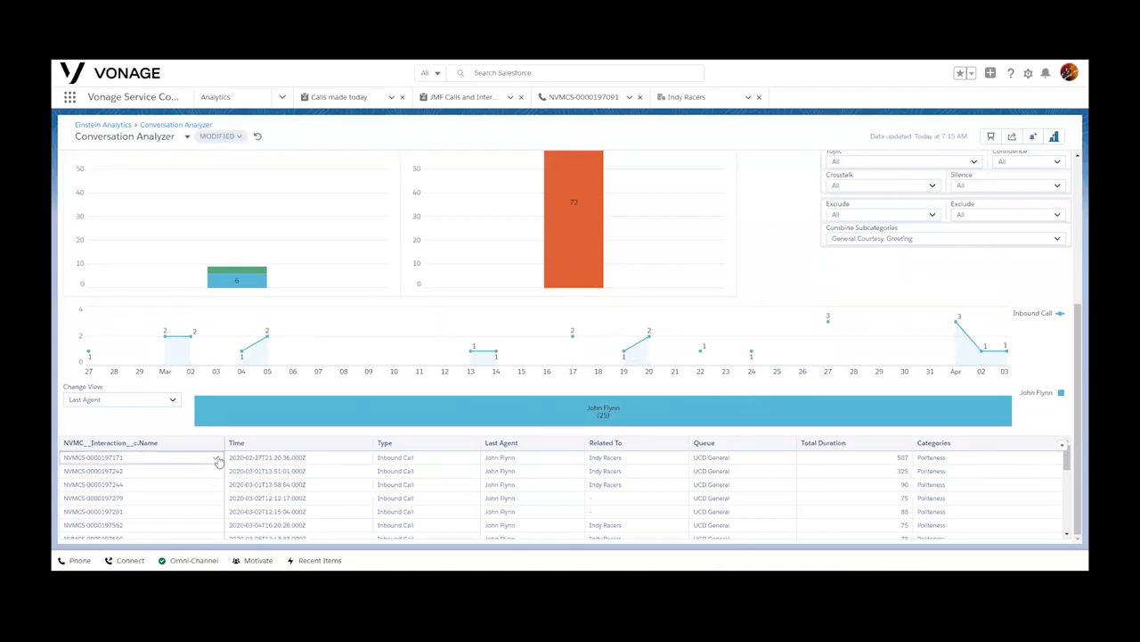
{"action": "left_click", "coordinate": [217, 459]}
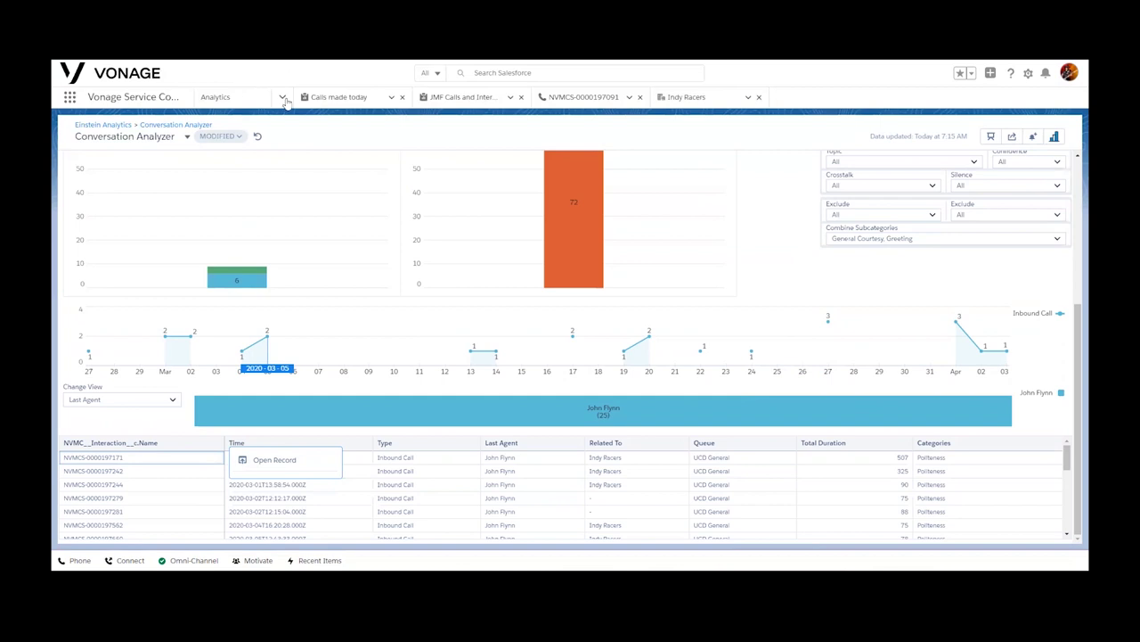
{"action": "left_click", "coordinate": [283, 97]}
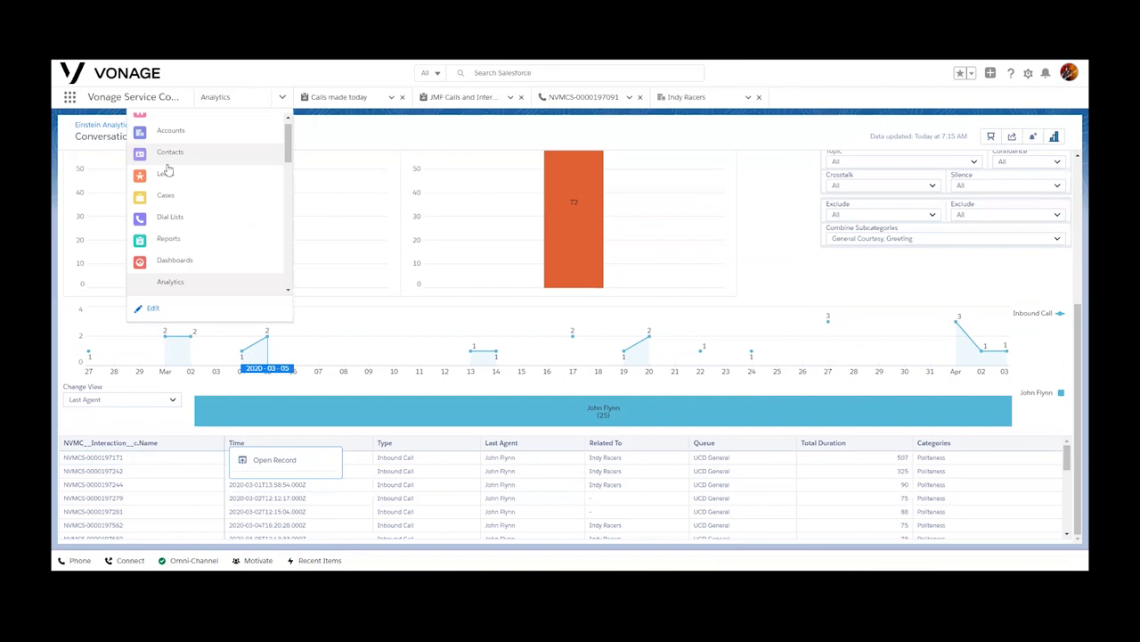
{"action": "scroll", "coordinate": [167, 170], "scroll_direction": "up", "scroll_amount": 1}
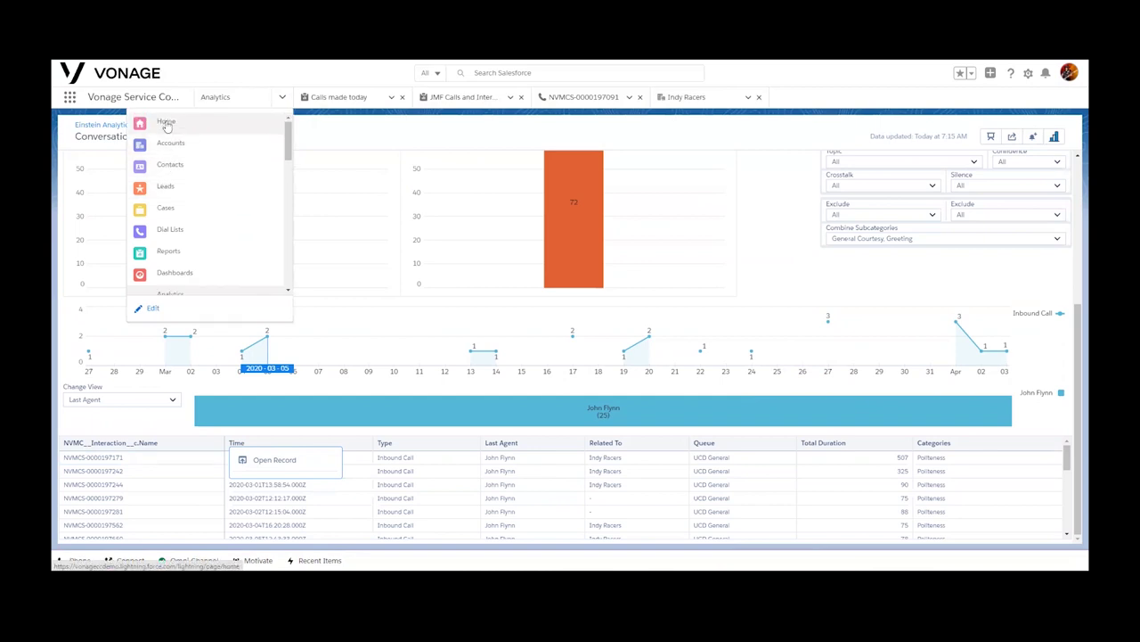
{"action": "left_click", "coordinate": [167, 123]}
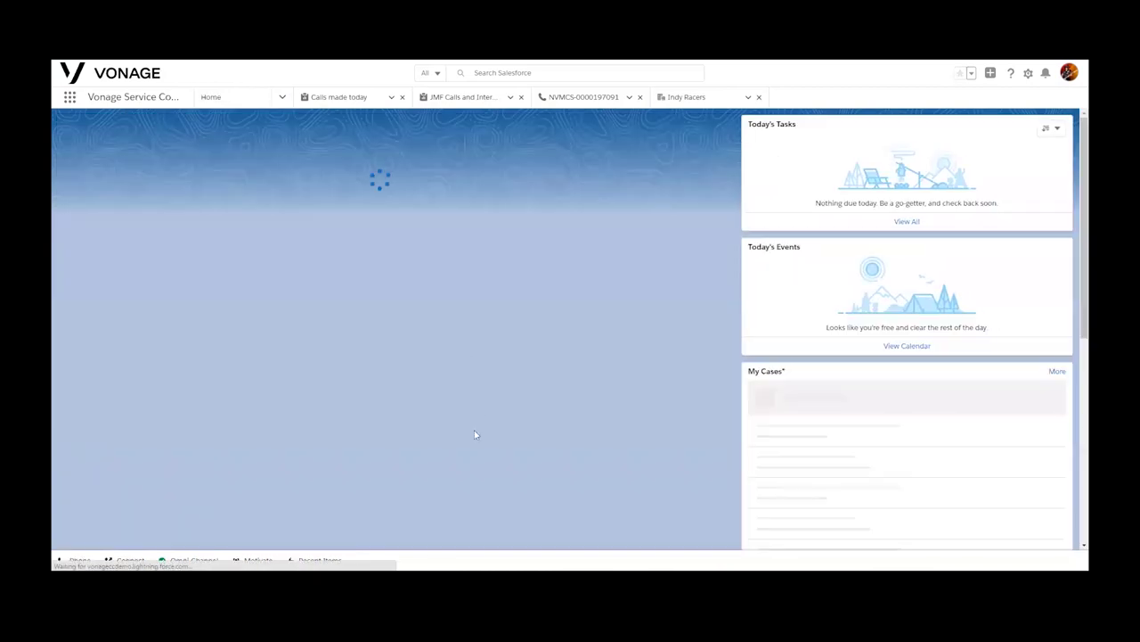